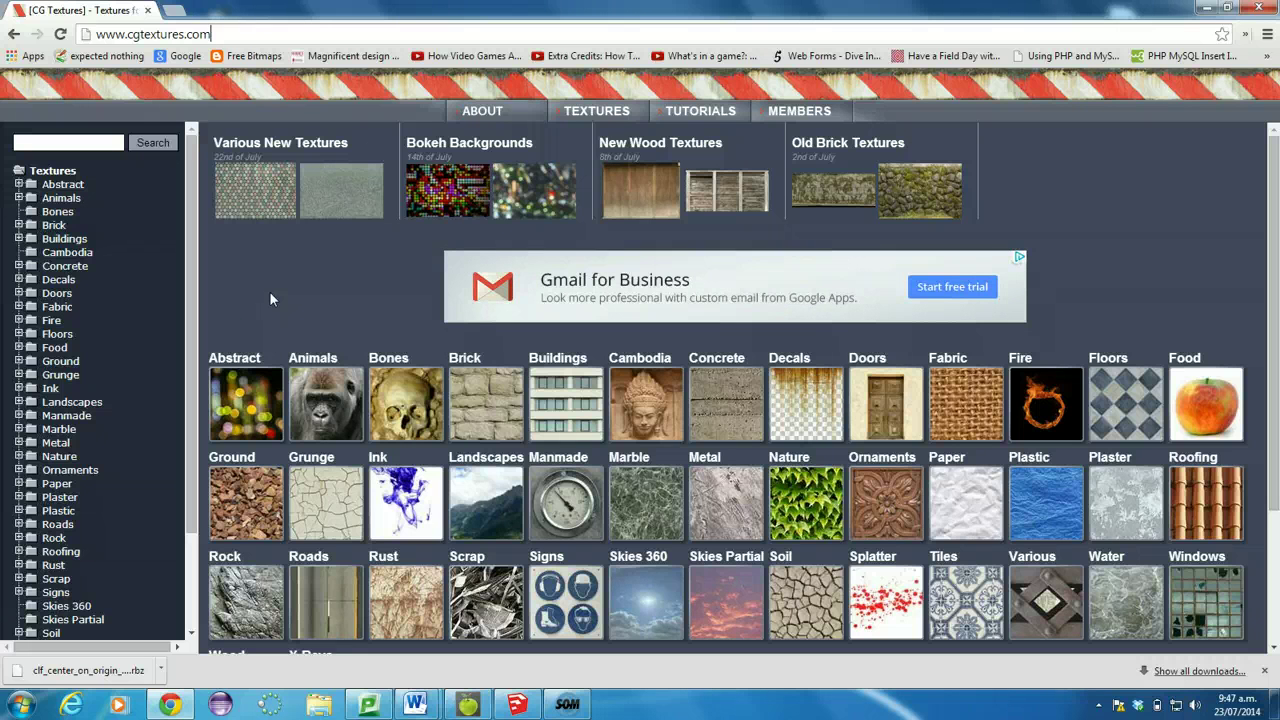
Log in to CG Textures through MEMBERS > Login with the member account, then maximise the browser.
mouse_move(791, 108)
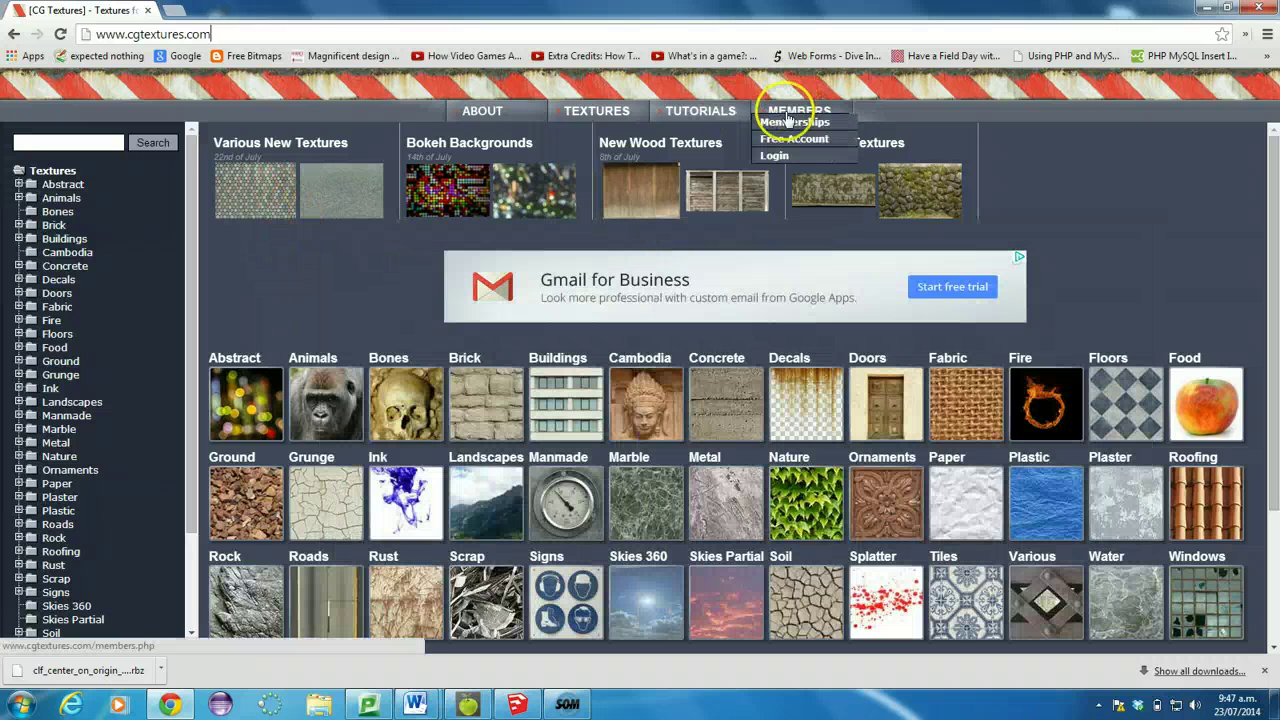
click(777, 157)
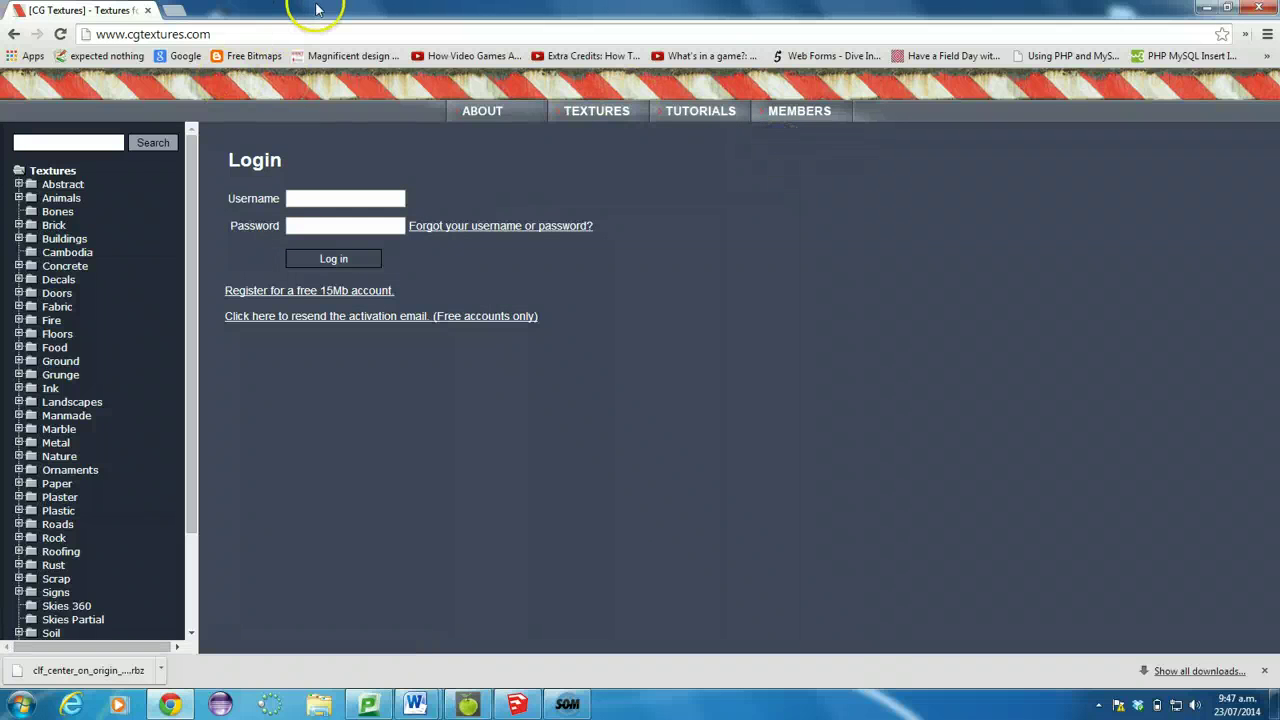
mouse_move(313, 20)
mouse_down()
mouse_move(420, 372)
mouse_move(430, 540)
mouse_move(463, 184)
mouse_move(487, 568)
mouse_up()
click(456, 381)
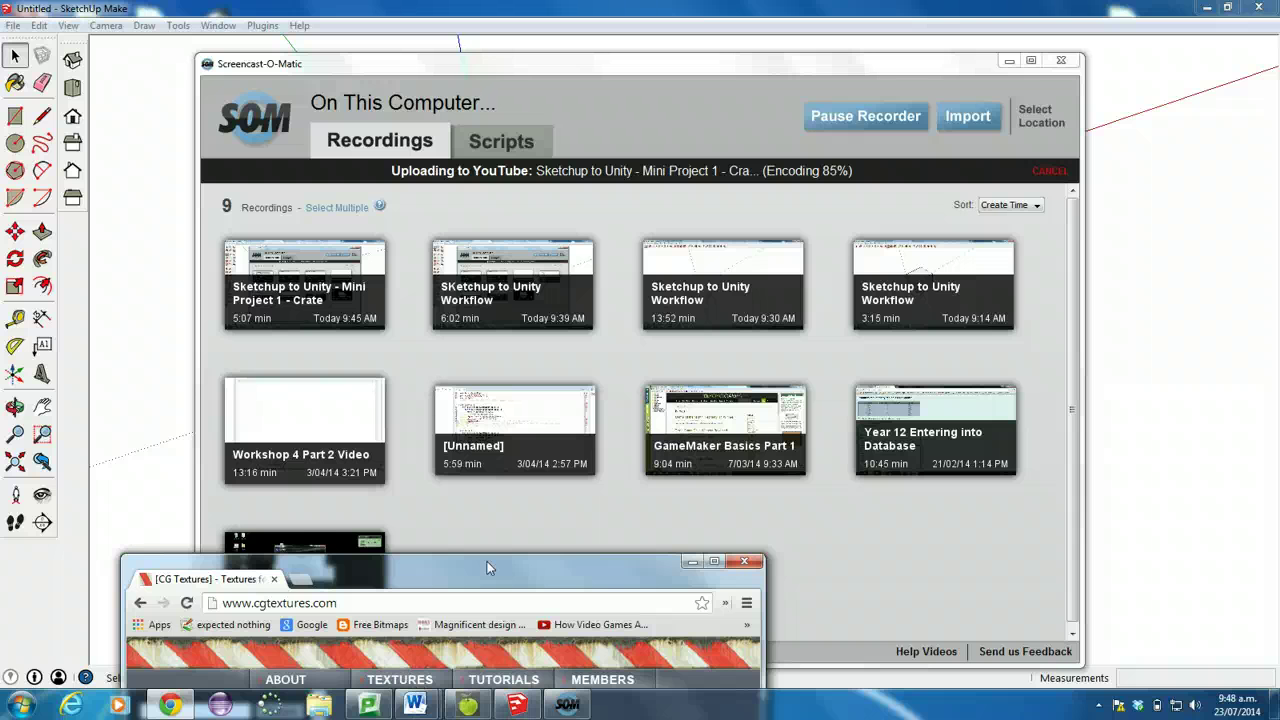
drag(487, 561, 501, 255)
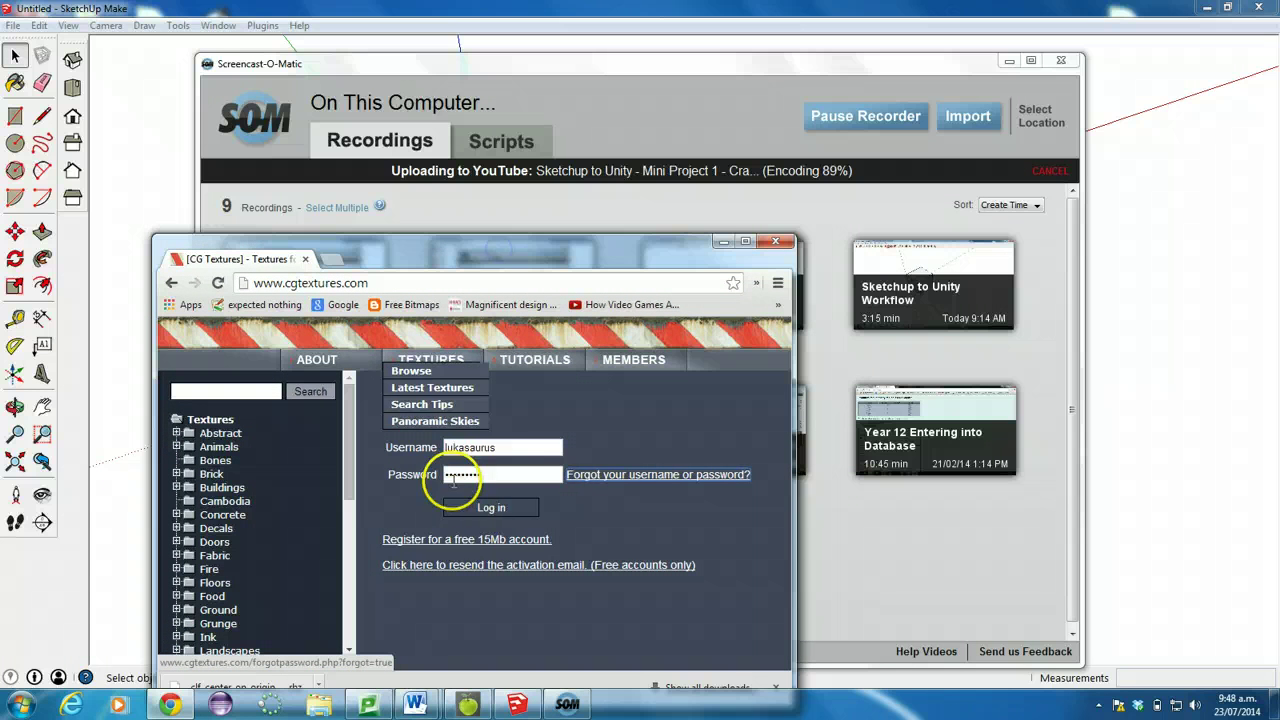
click(486, 510)
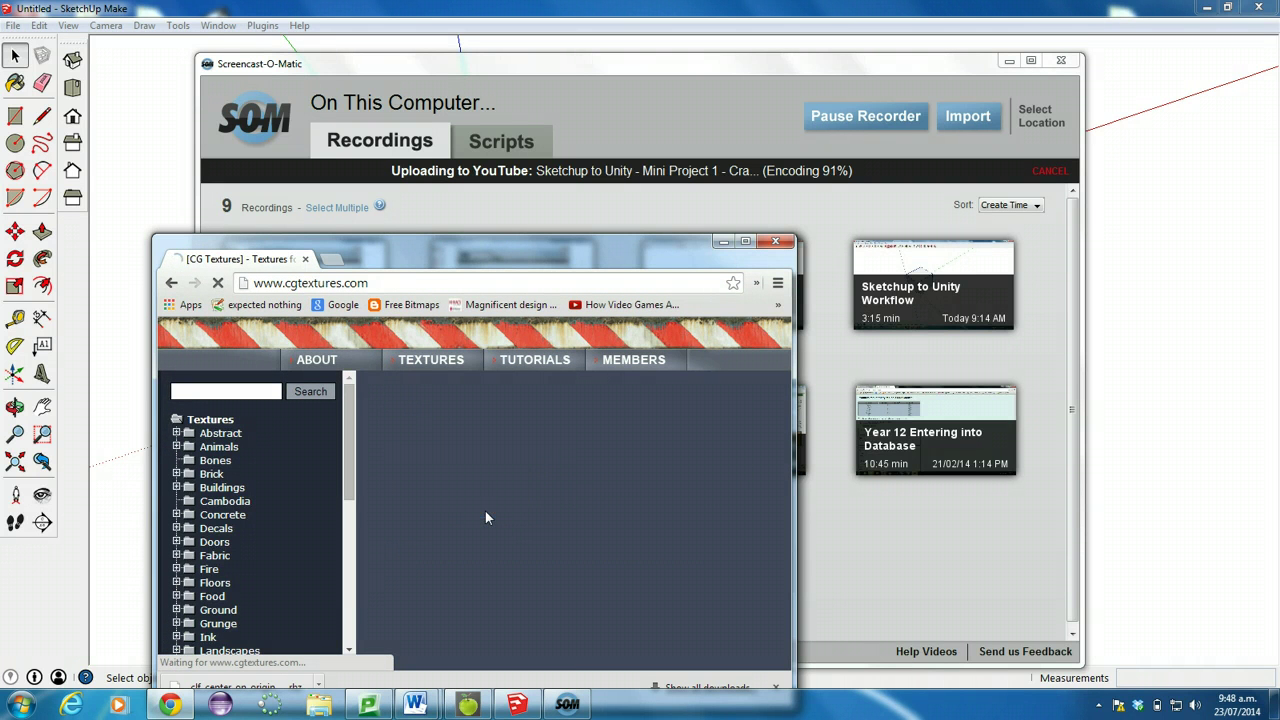
double_click(480, 251)
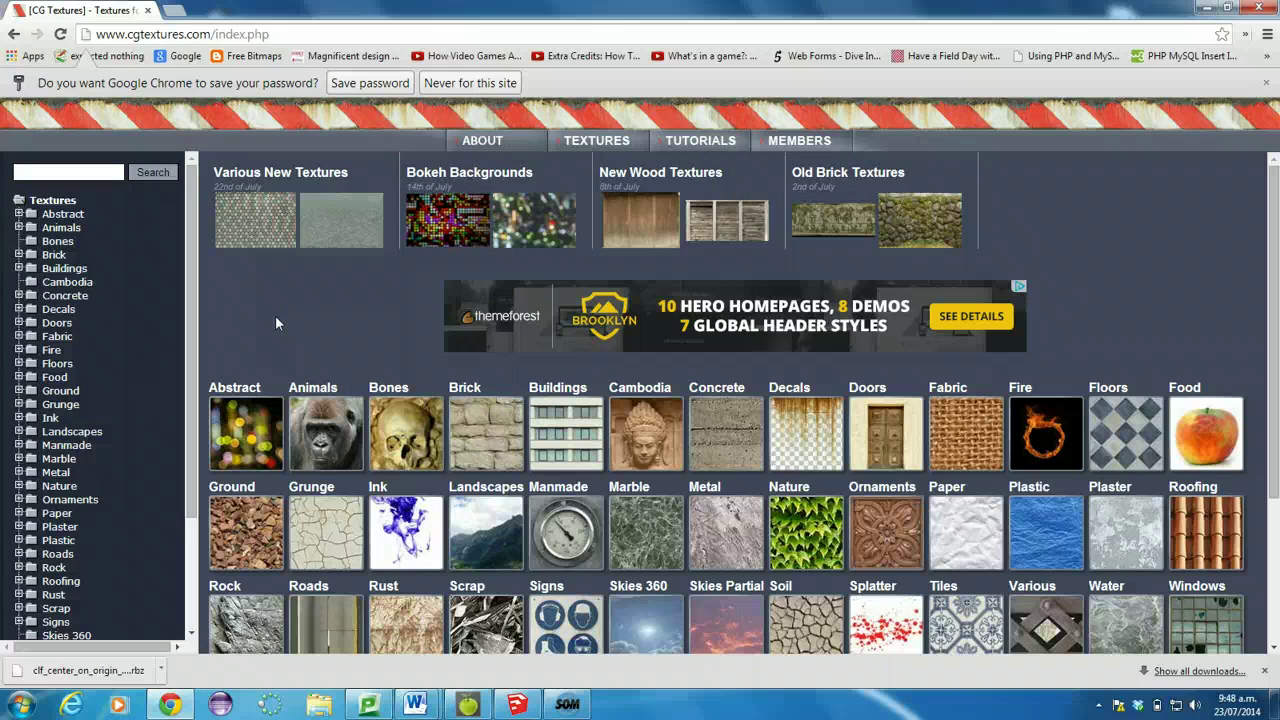
Search the texture library for 'wood' and open the beamed vertical wood planks set.
click(310, 322)
click(43, 175)
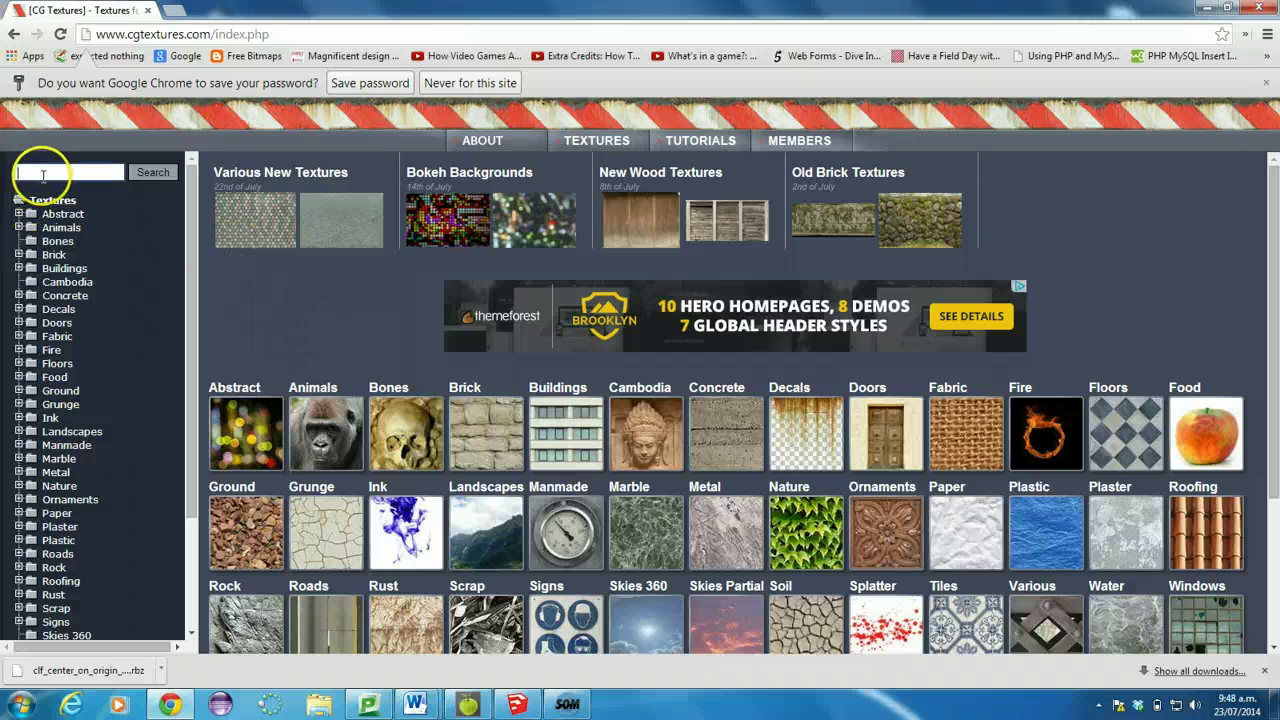
text(wood)
key(Return)
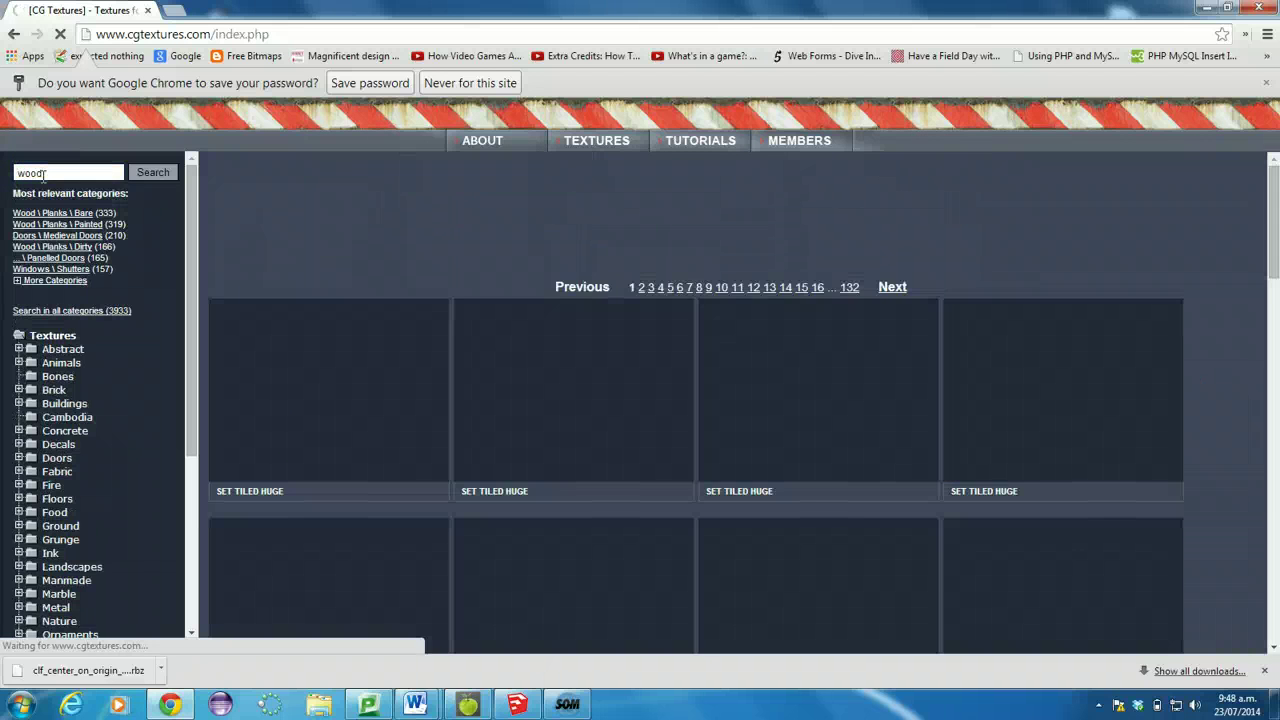
click(326, 198)
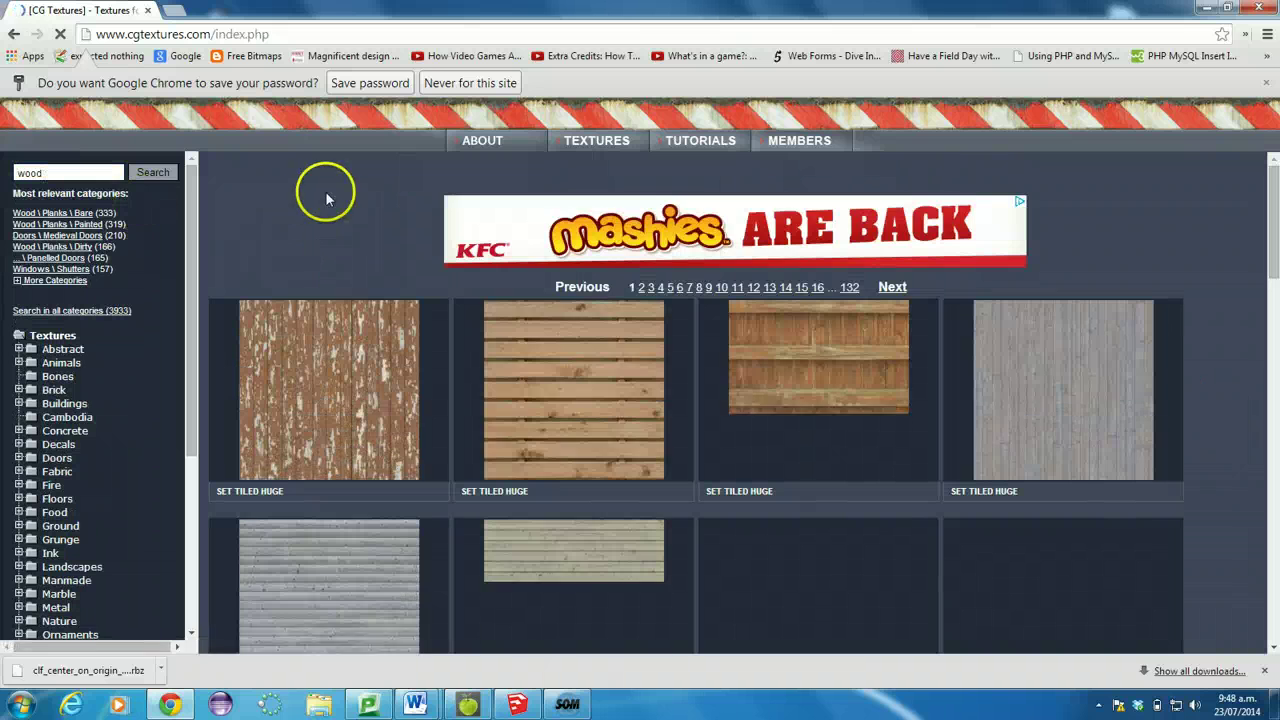
scroll(315, 210, down, 5)
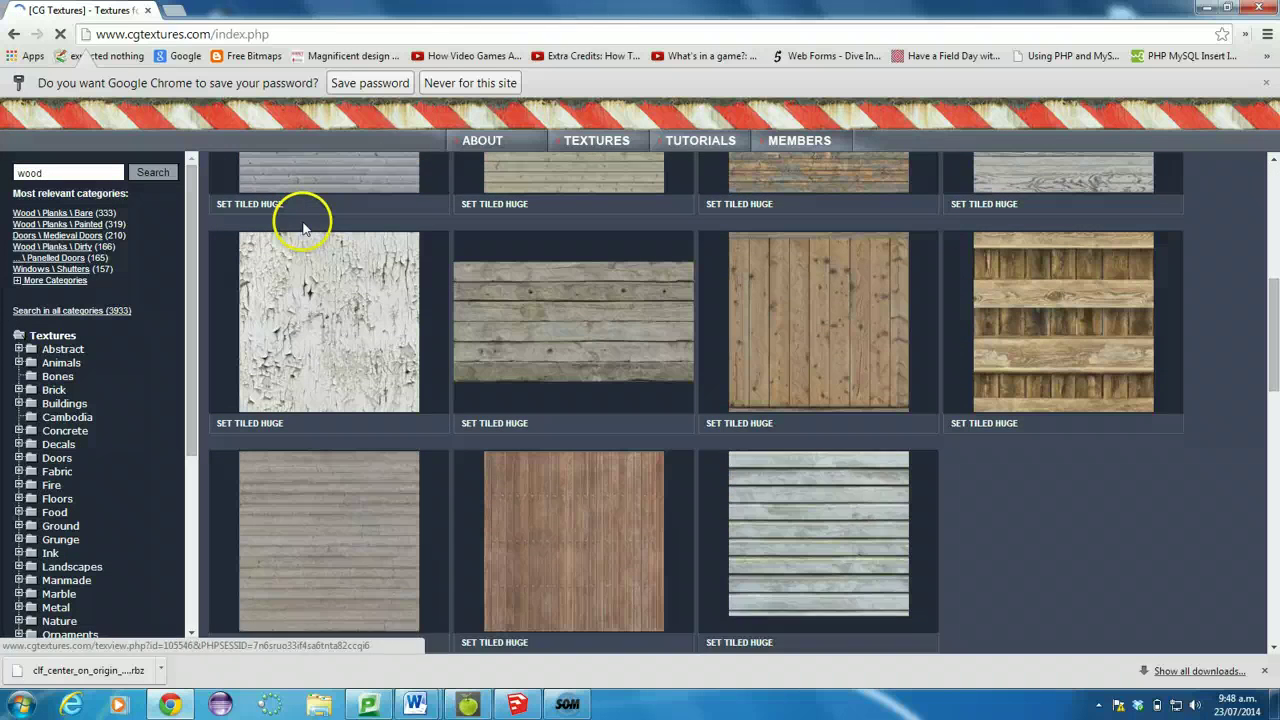
scroll(303, 222, down, 1)
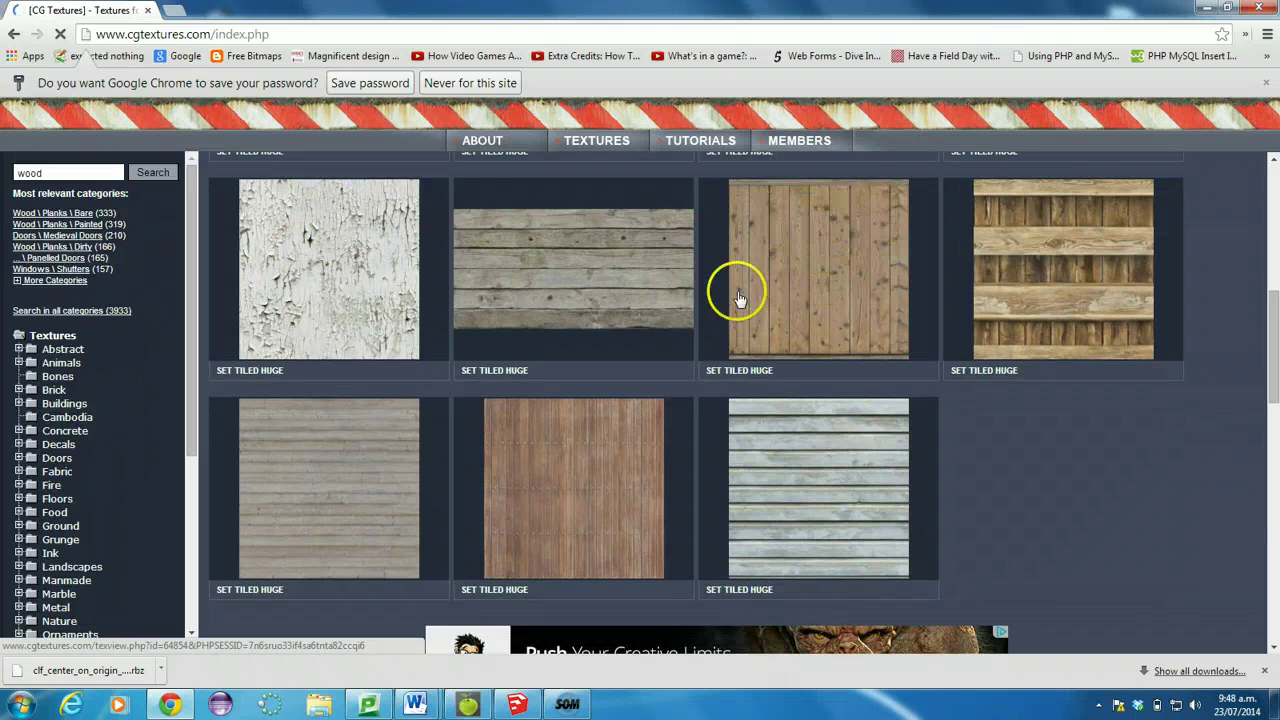
scroll(750, 255, down, 2)
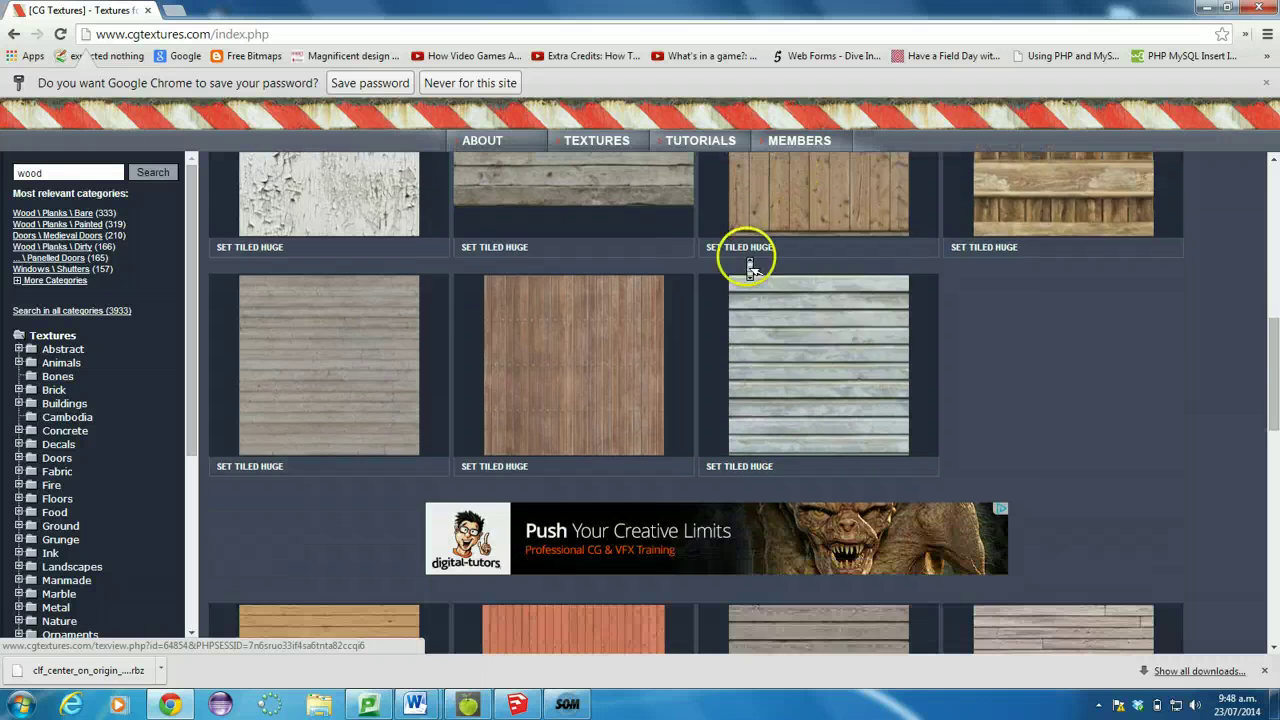
scroll(750, 262, up, 4)
scroll(752, 268, down, 3)
scroll(777, 245, up, 1)
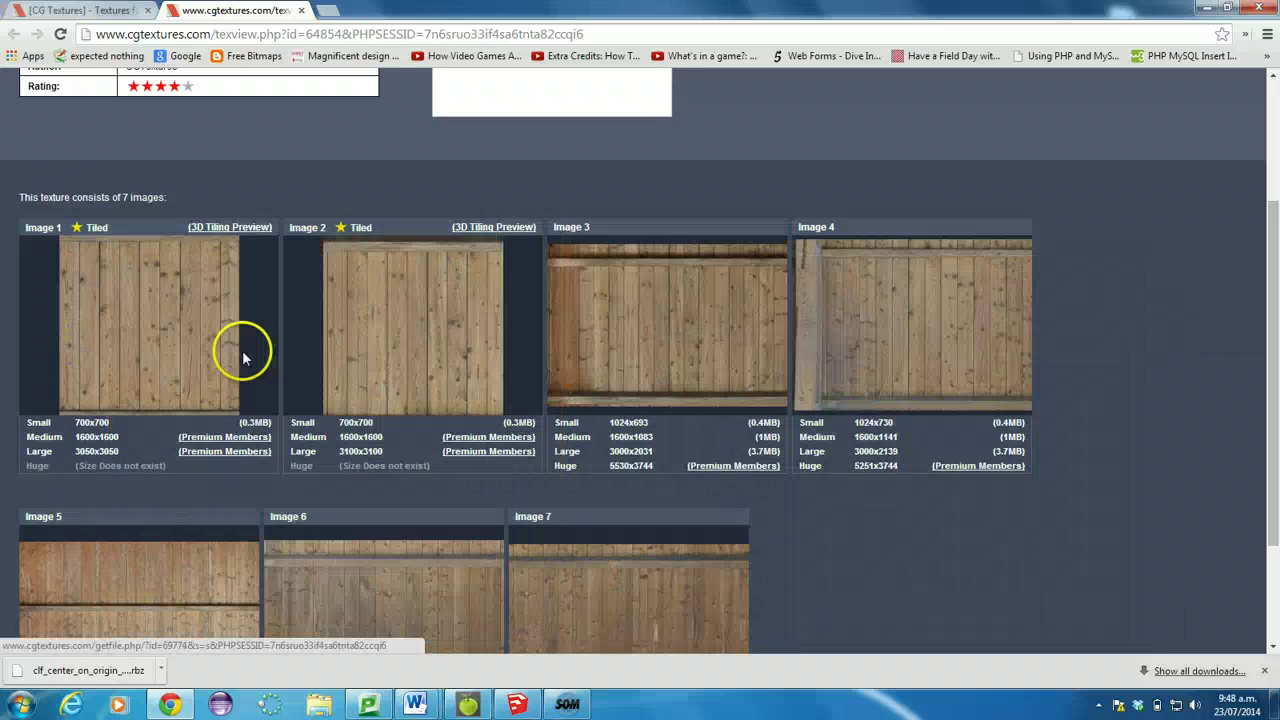
Download Image 3 of the planks set at Medium 1600x1083 and Small 1024x693.
scroll(1066, 462, down, 1)
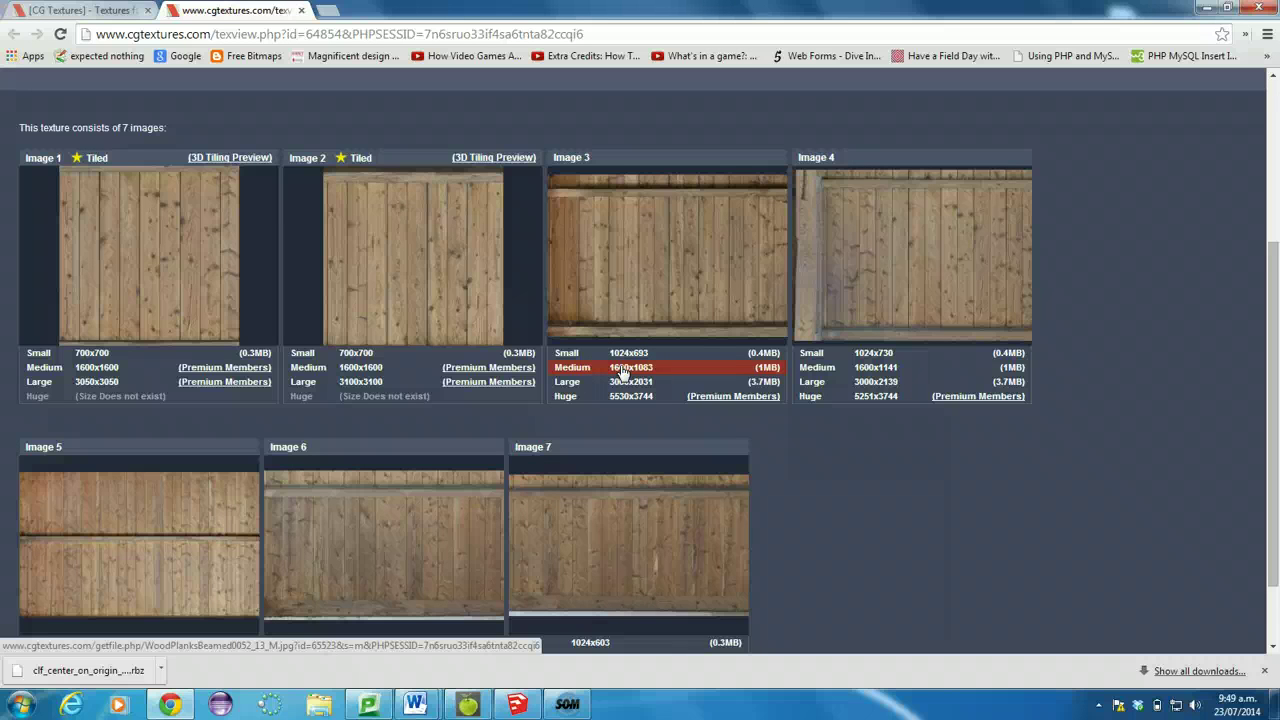
mouse_move(617, 336)
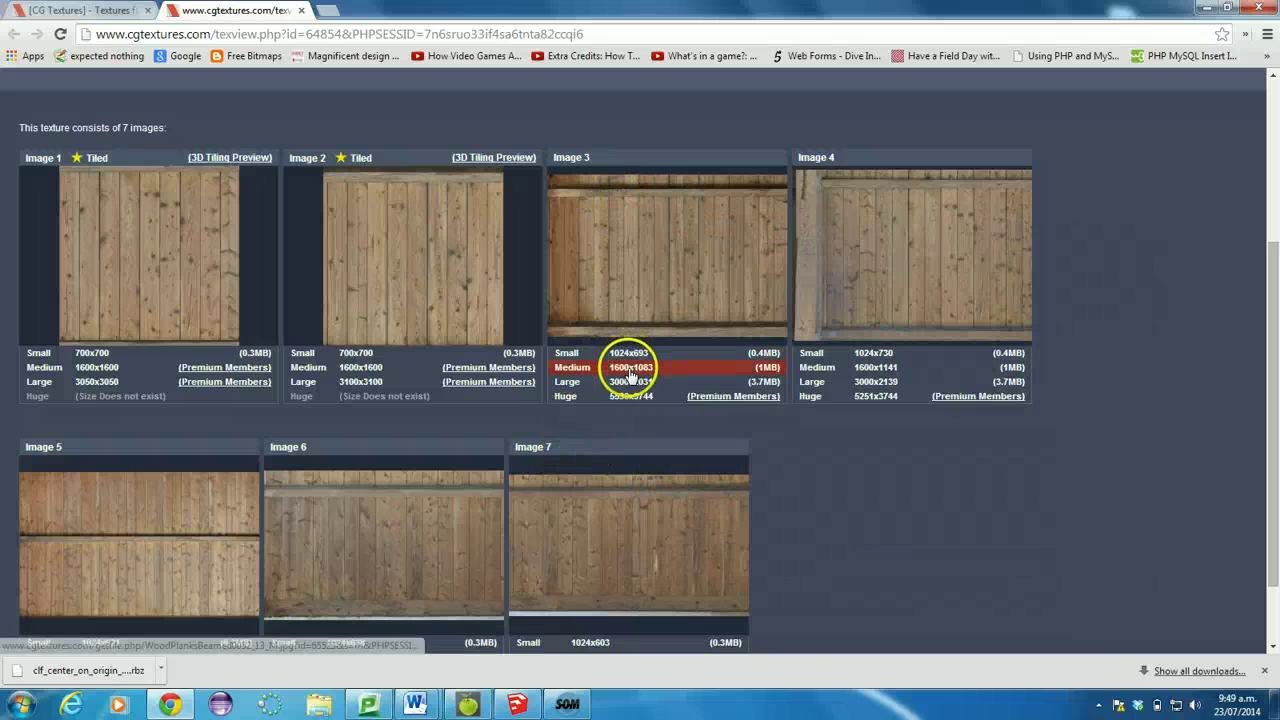
click(630, 372)
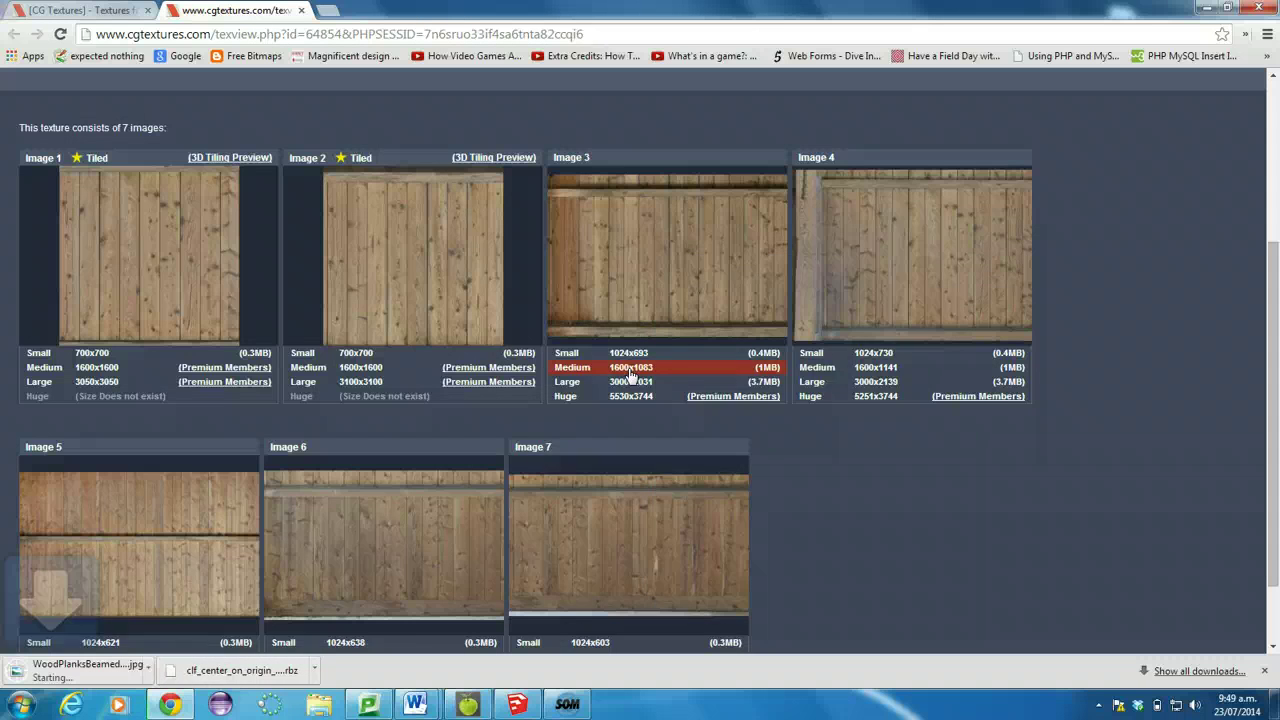
mouse_move(585, 300)
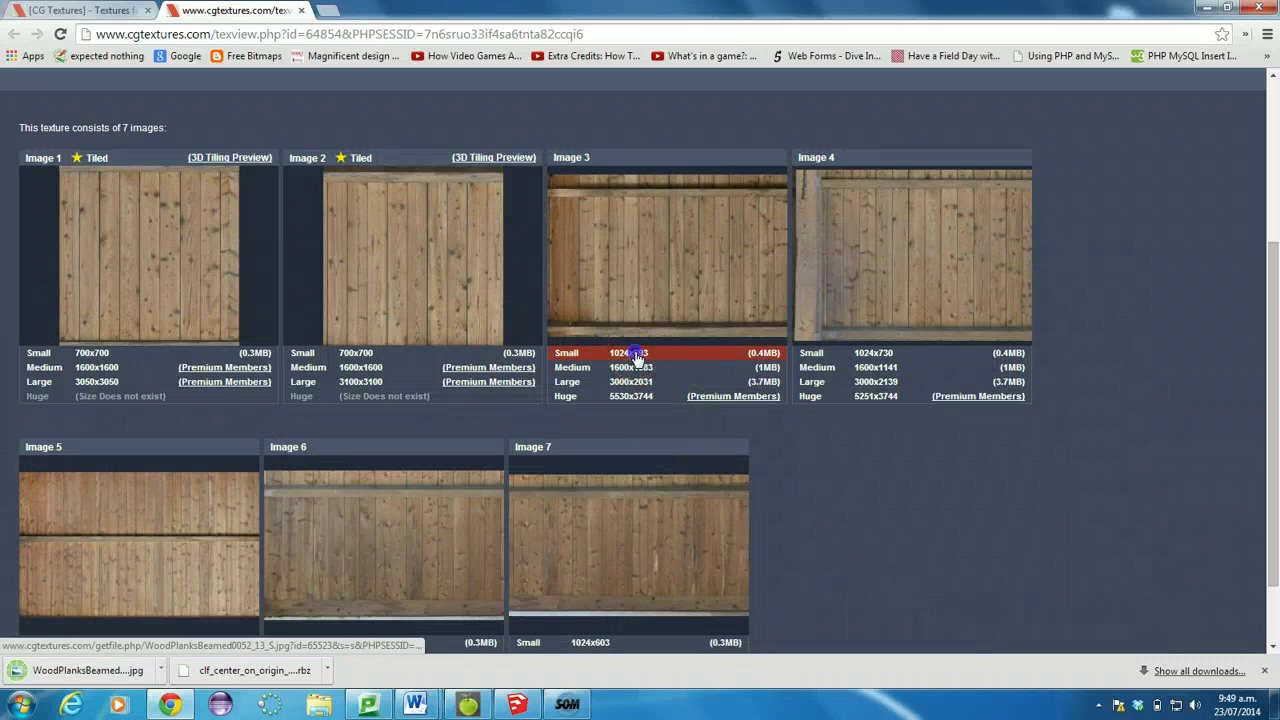
click(636, 356)
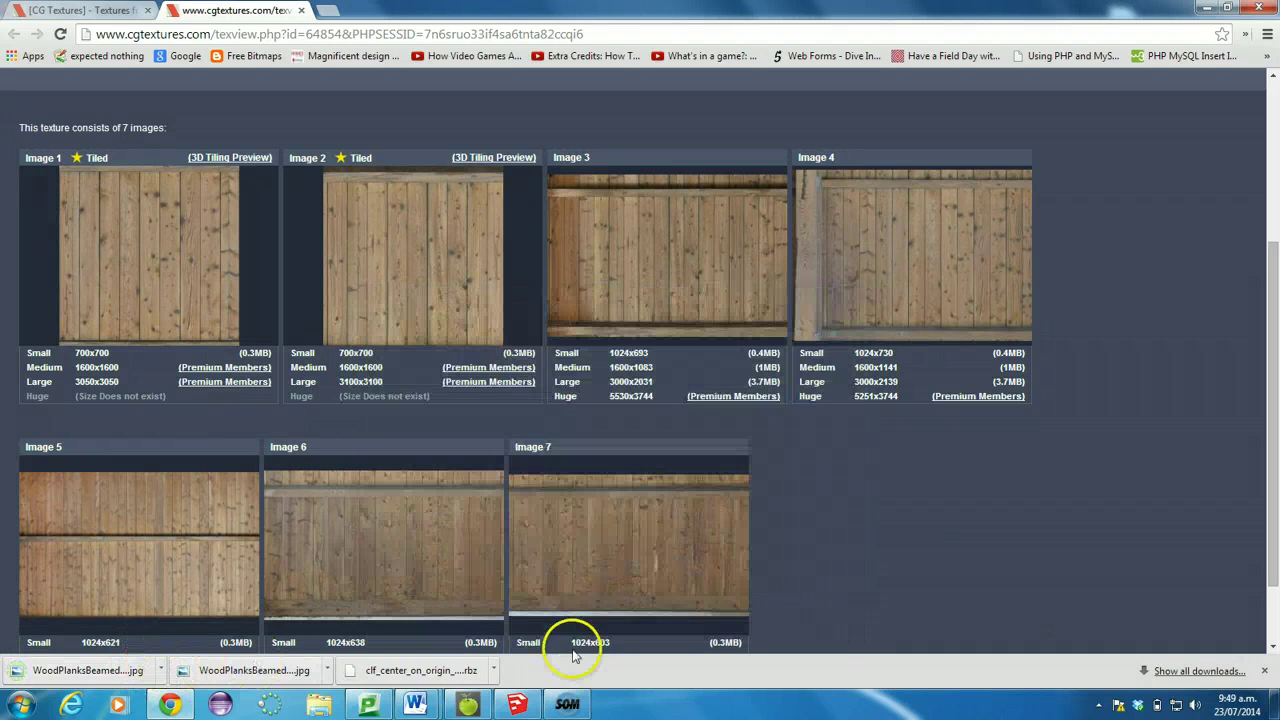
In SketchUp, start a new material named Wood and browse for its texture image.
click(518, 706)
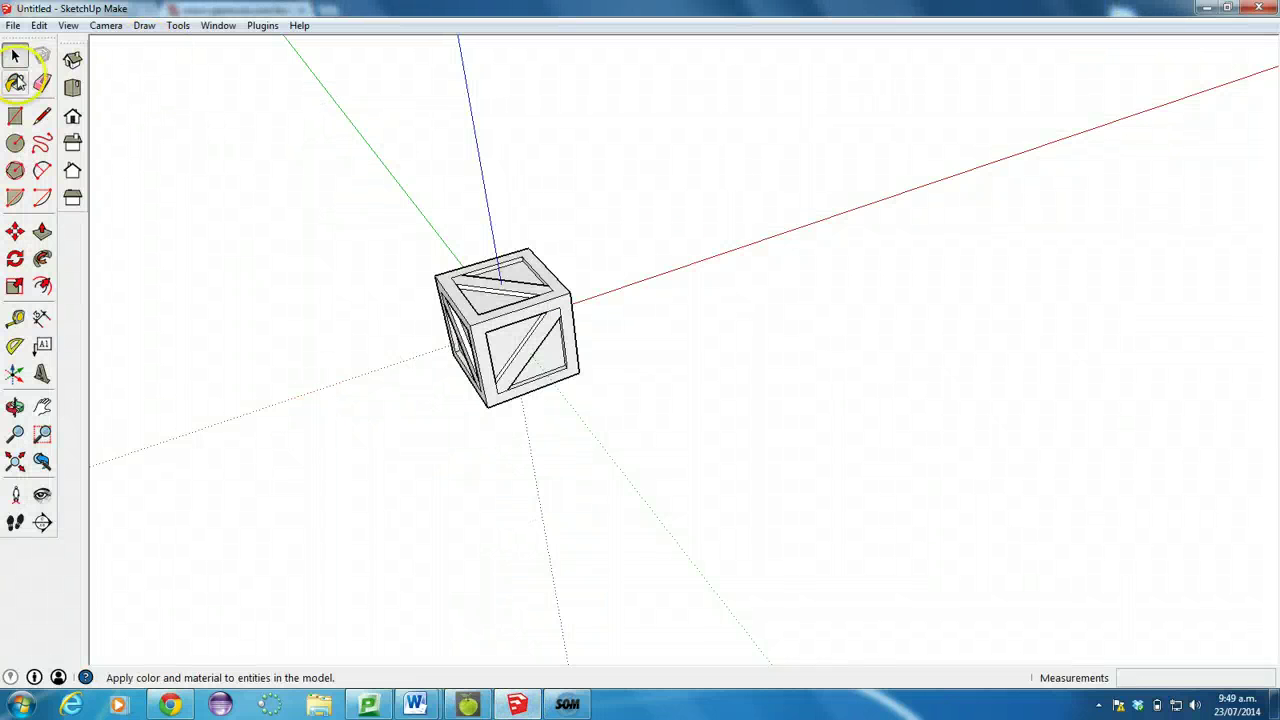
click(15, 83)
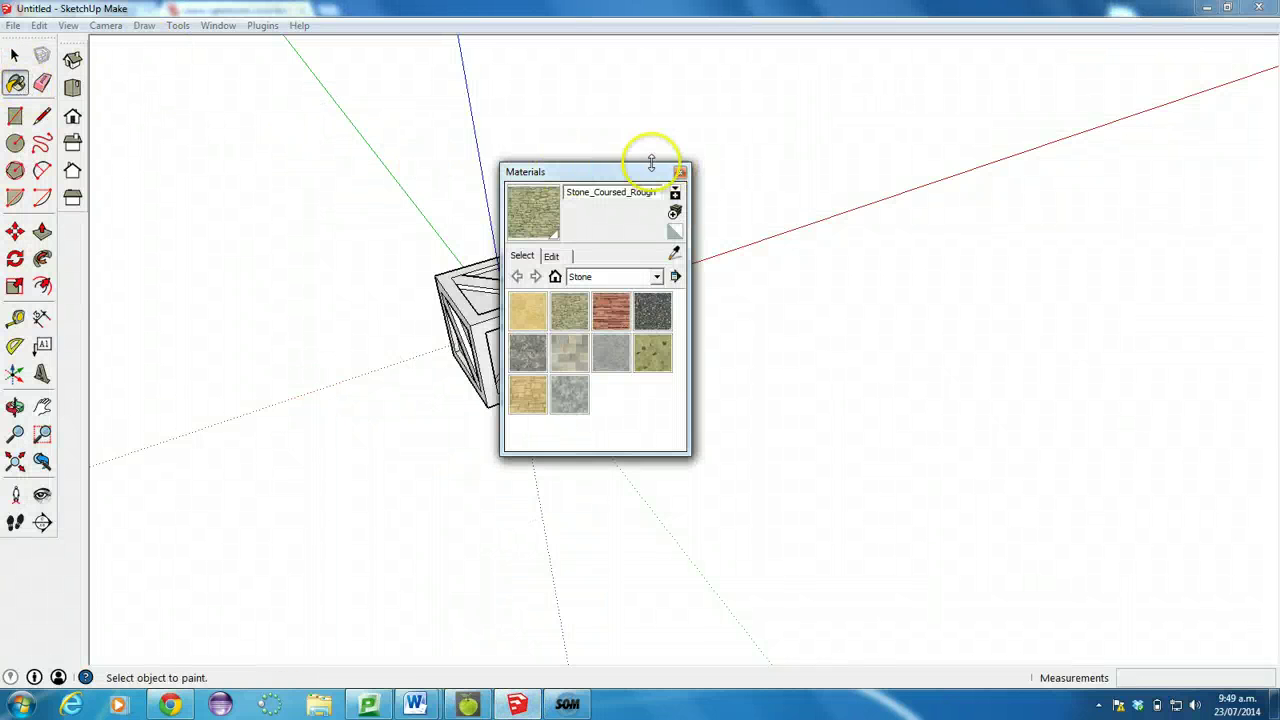
drag(626, 171, 275, 153)
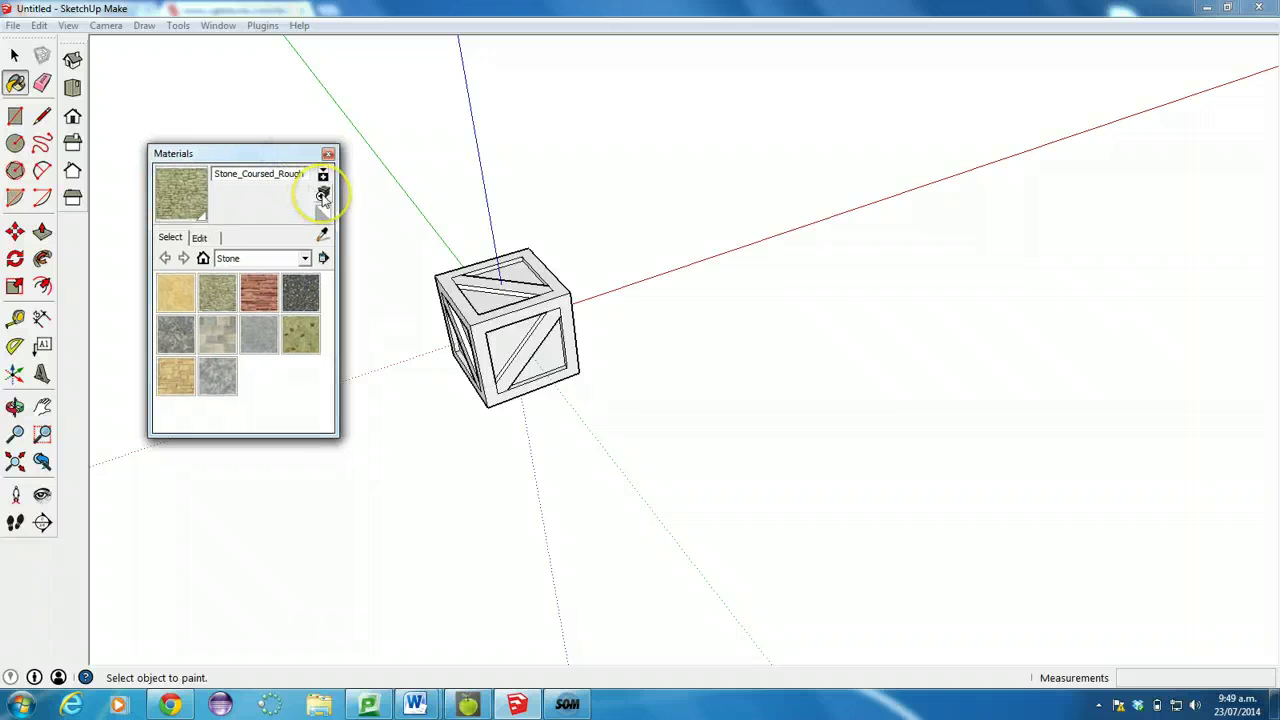
click(323, 195)
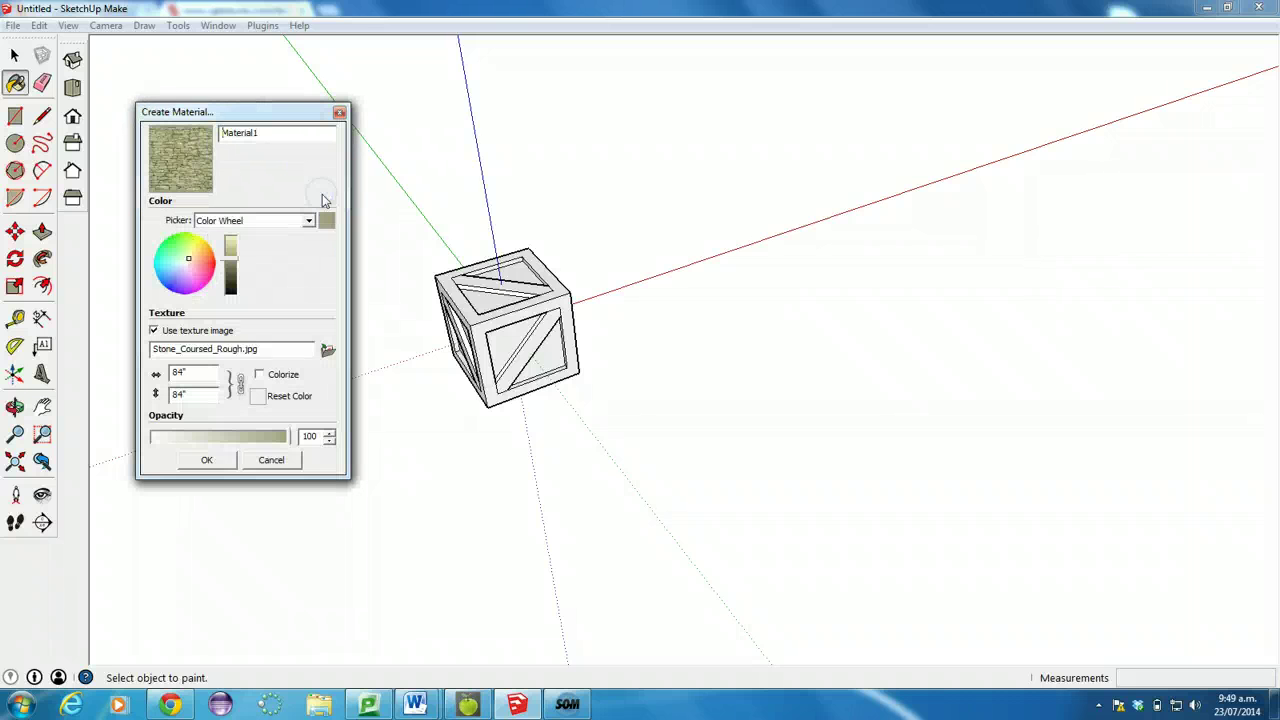
drag(286, 134, 157, 112)
click(327, 352)
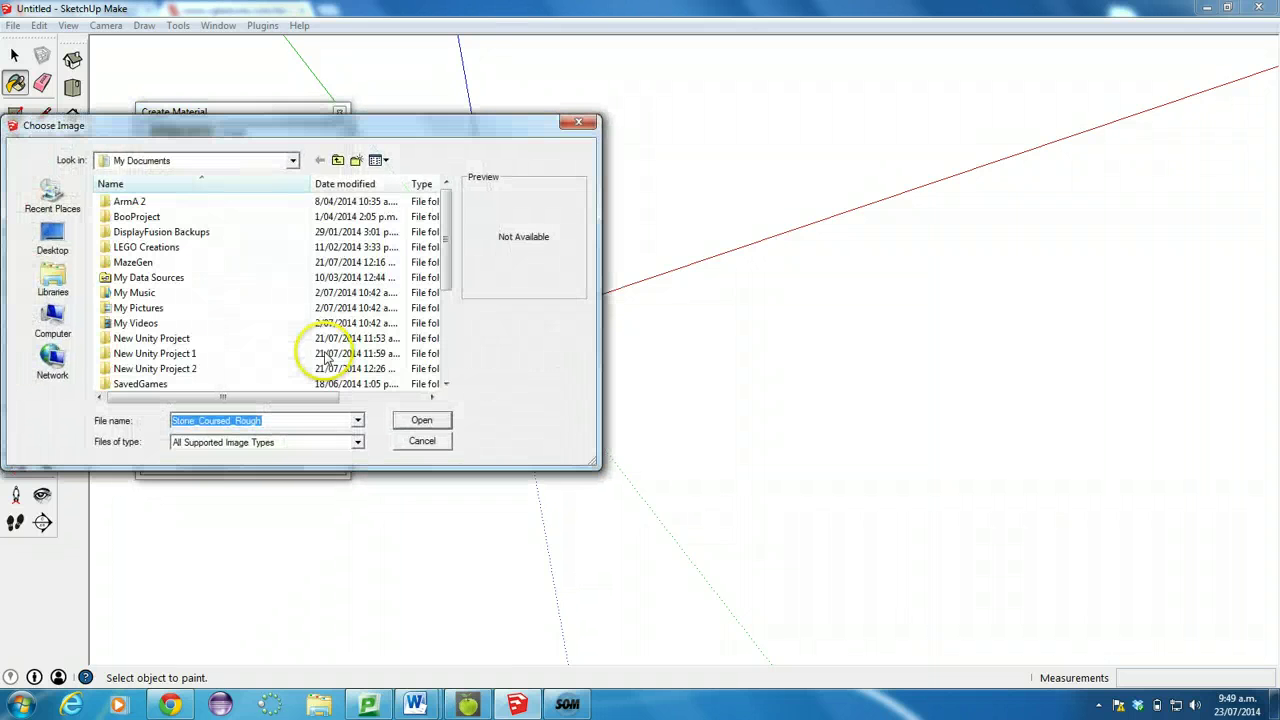
Navigate the texture file browser toward Downloads and filter it to JPEG images.
click(338, 161)
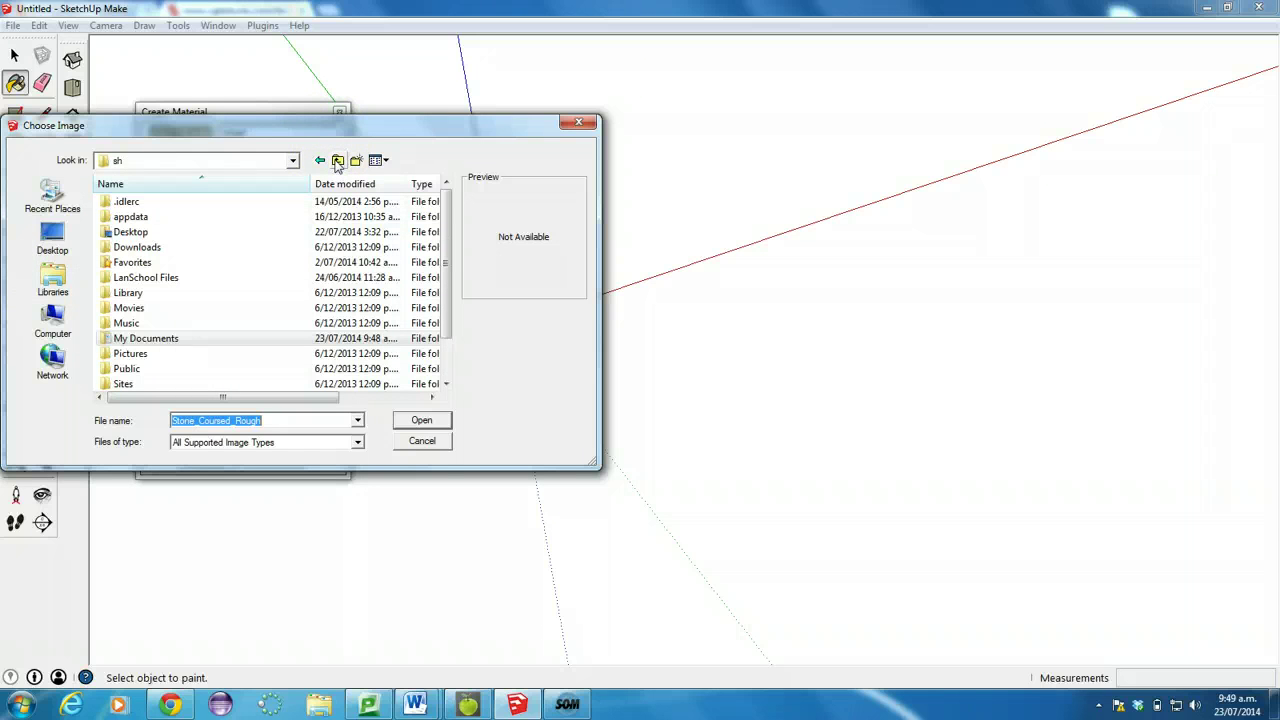
double_click(130, 247)
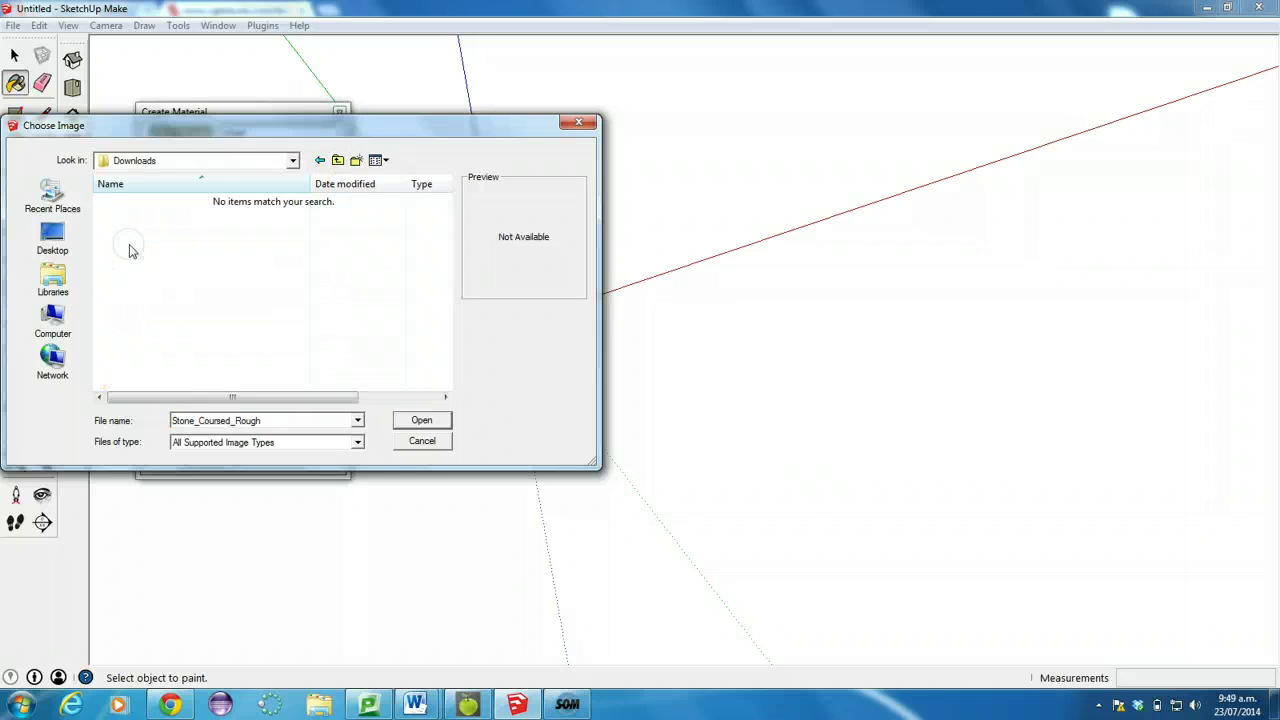
click(357, 420)
click(357, 420)
click(323, 441)
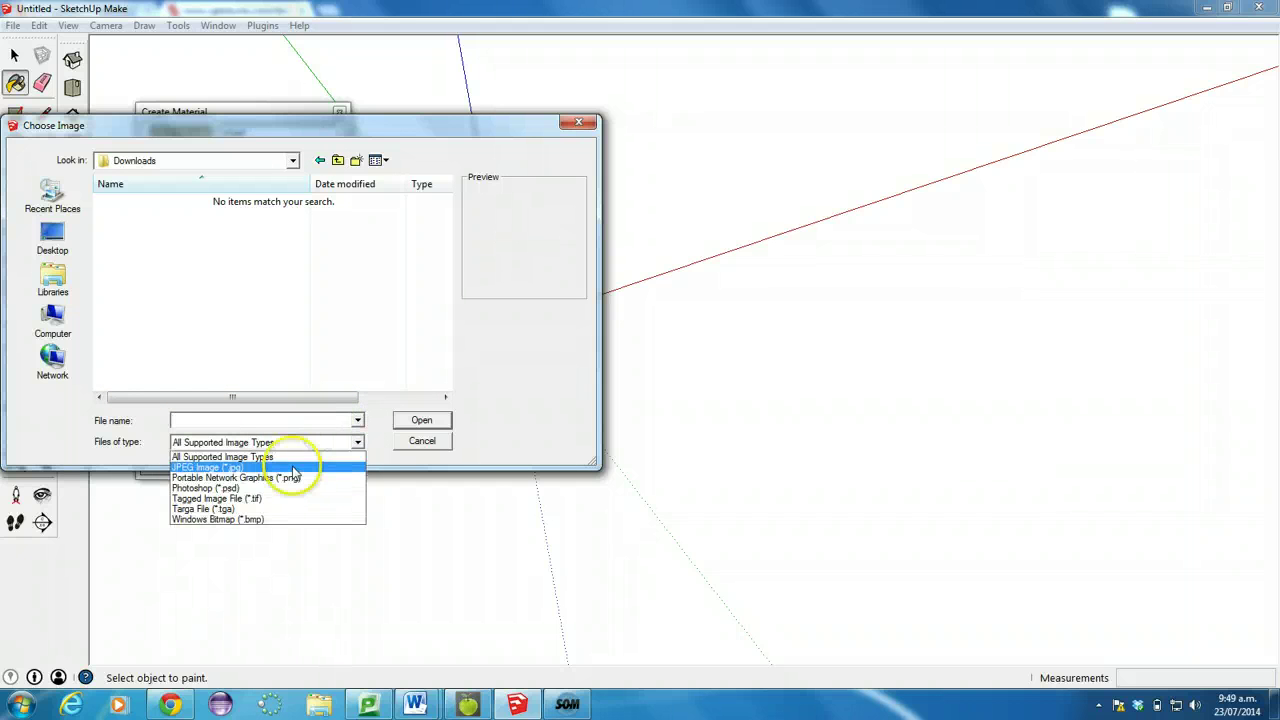
click(292, 468)
Load WoodPlanksBeamed0052_13_S.jpg from the Downloads folder as the Wood texture.
click(293, 160)
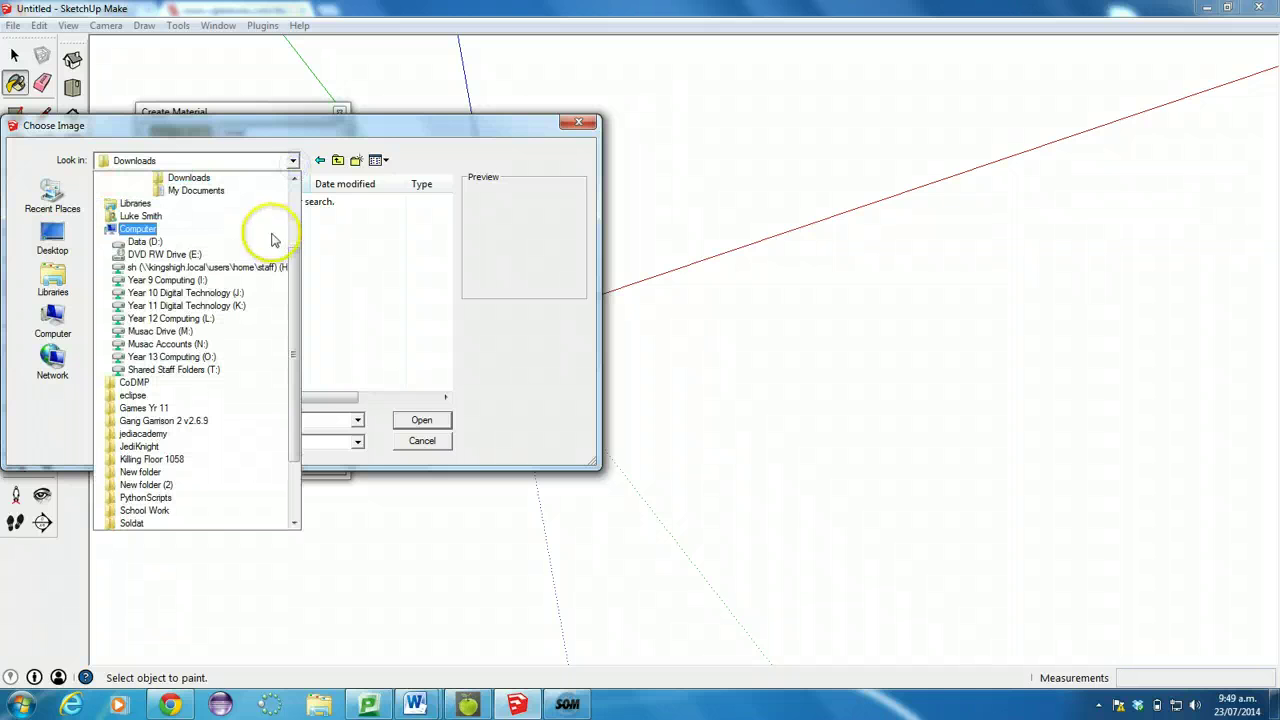
click(140, 216)
click(320, 287)
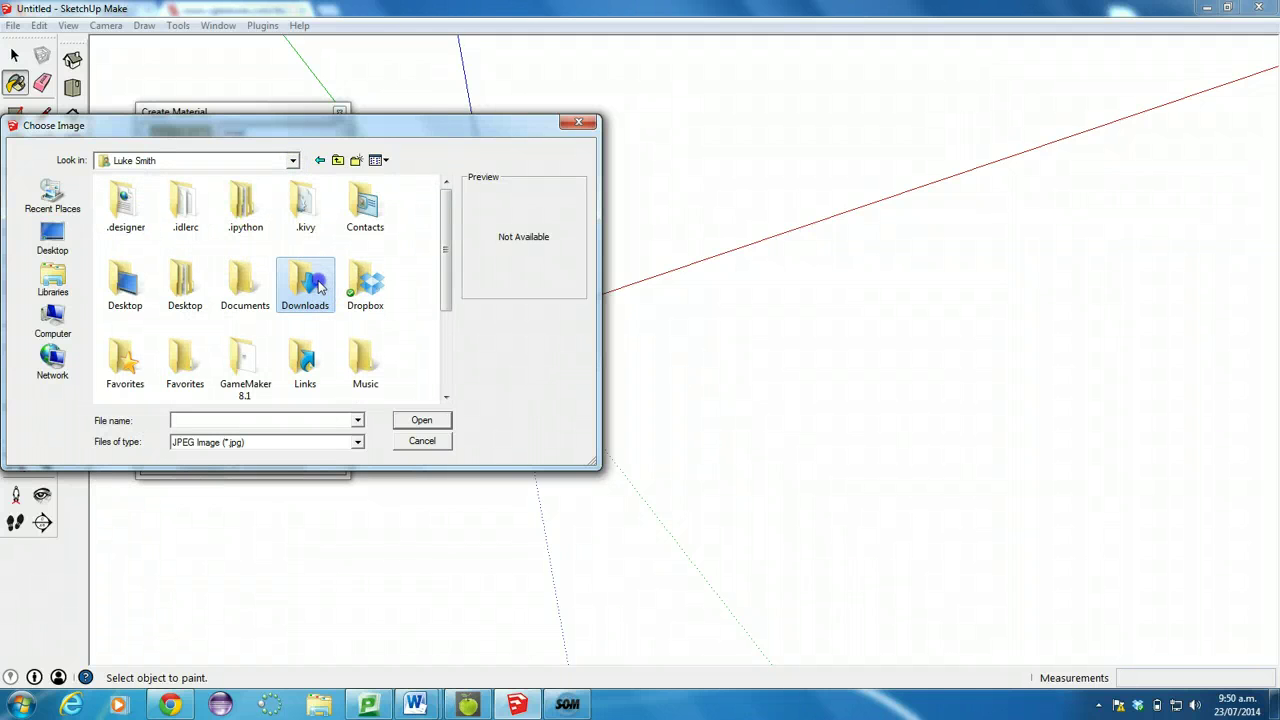
double_click(320, 287)
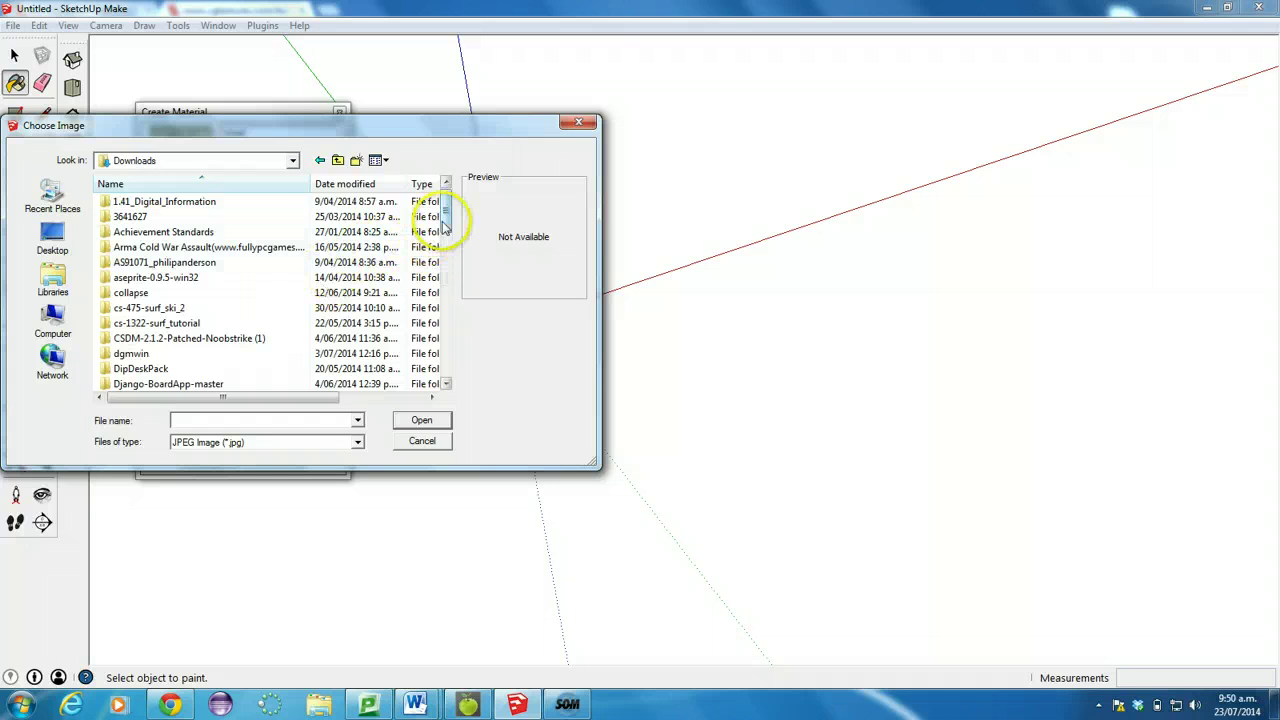
drag(445, 225, 436, 370)
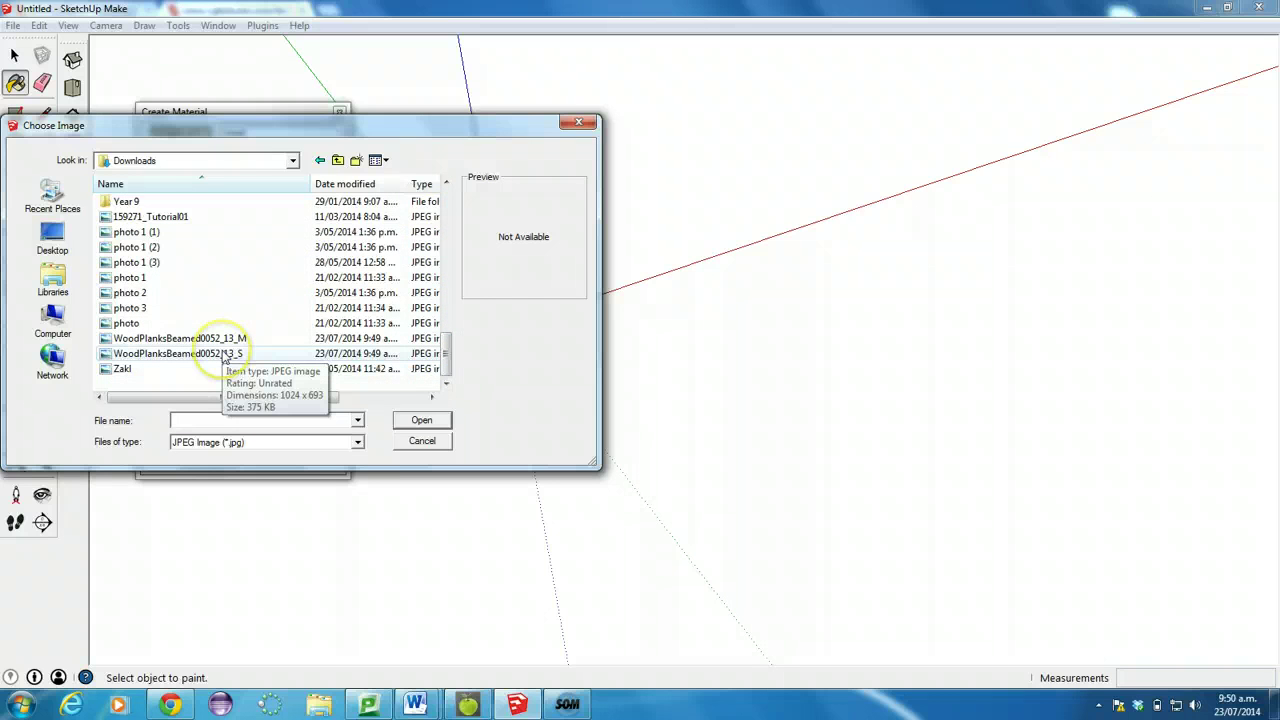
click(226, 355)
click(424, 421)
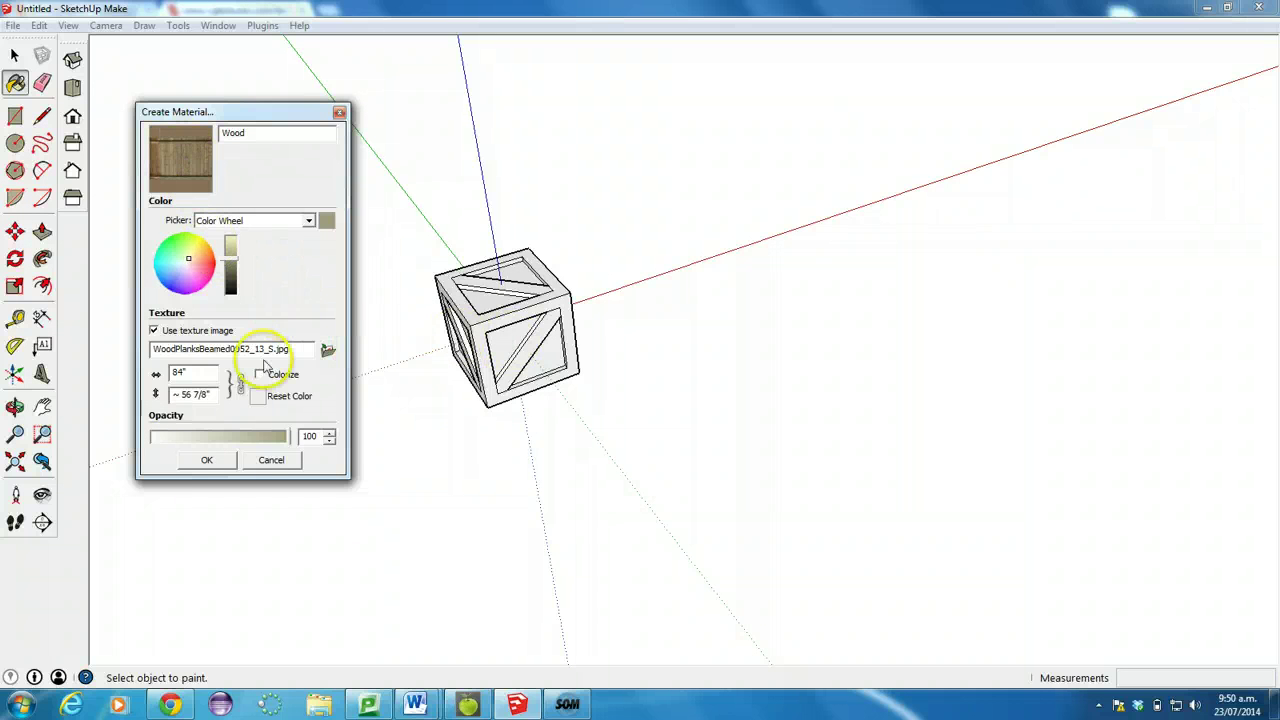
Set the Wood texture height to 3" (width about 4 7/16") and confirm the material.
click(184, 372)
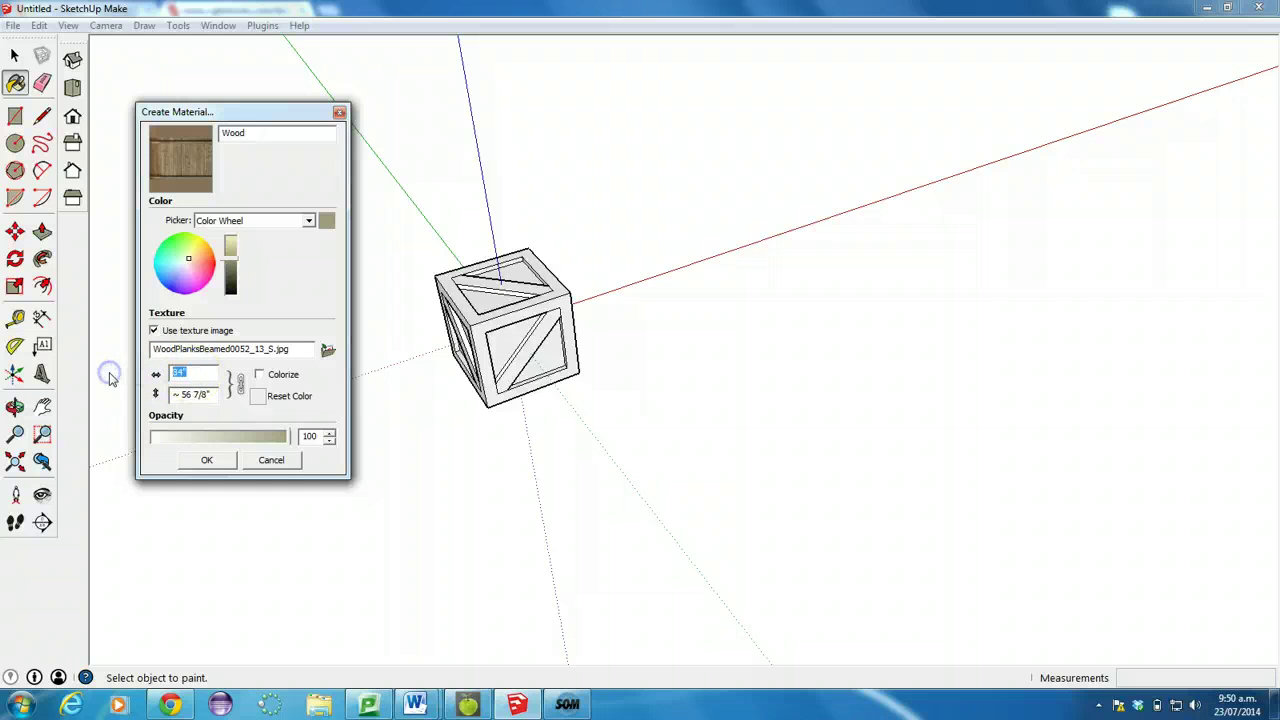
text(2)
click(208, 394)
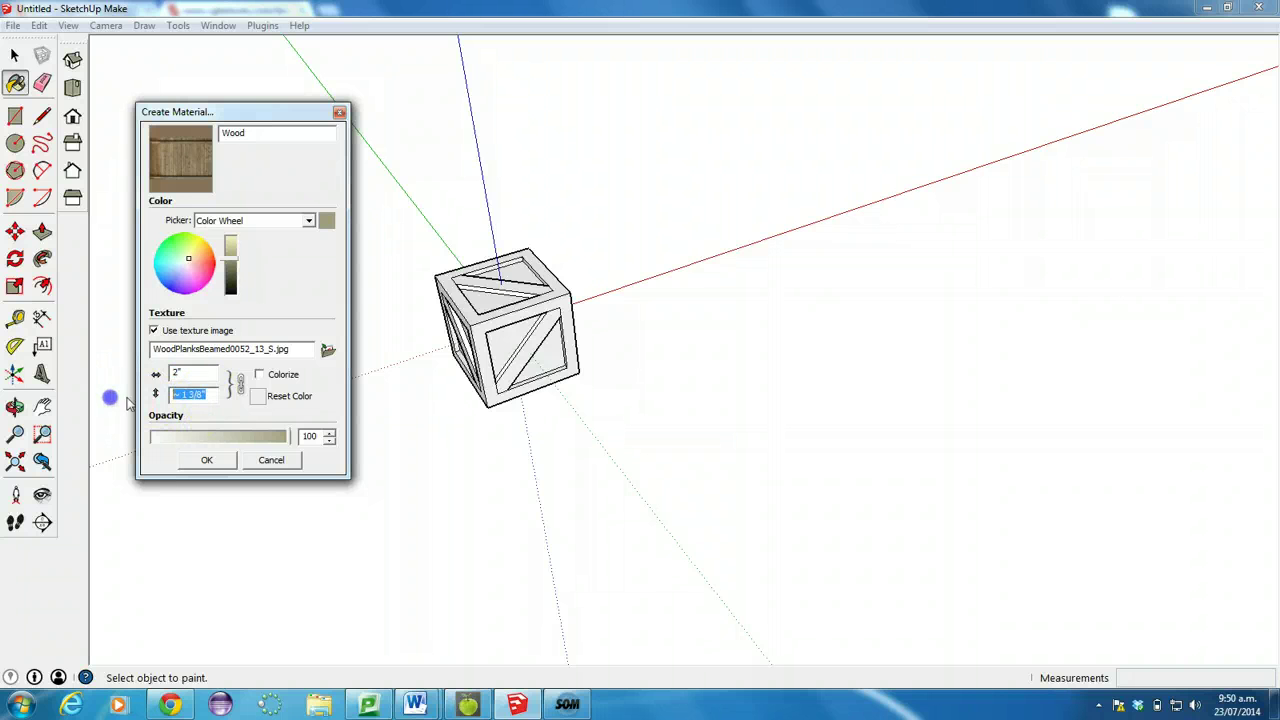
click(187, 395)
click(191, 395)
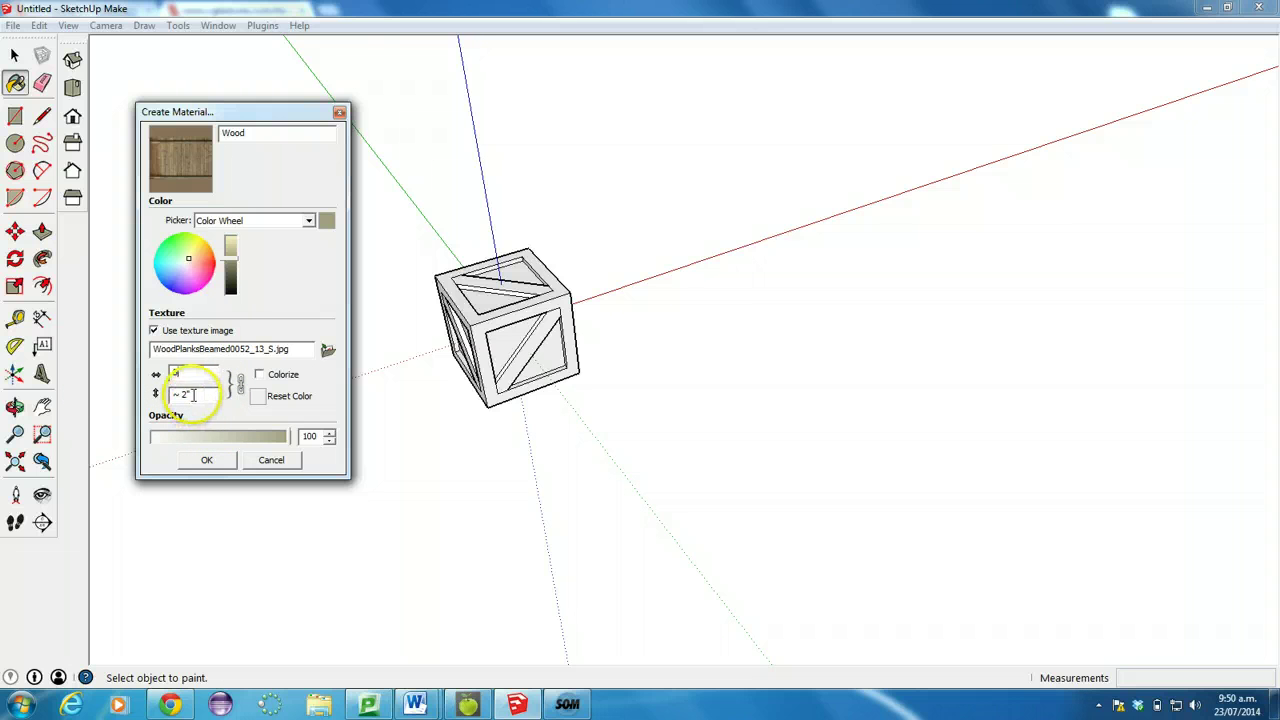
click(197, 394)
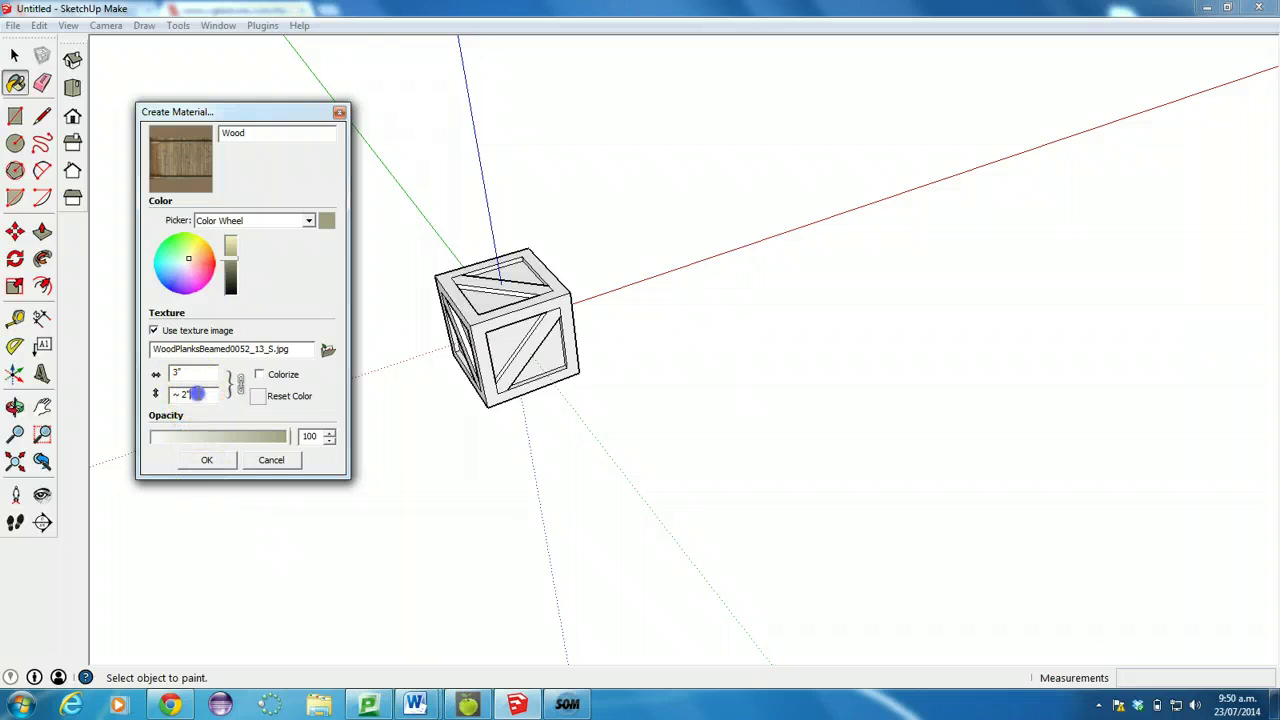
click(206, 459)
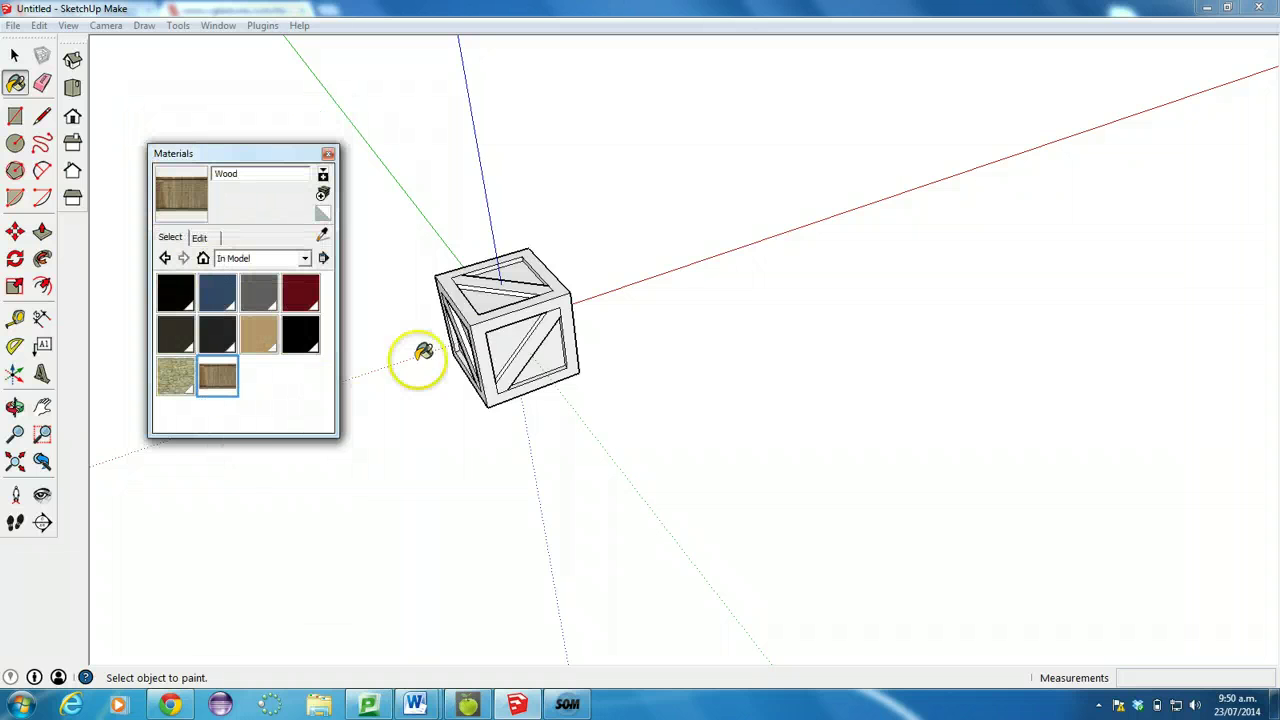
scroll(490, 345, up, 2)
scroll(490, 345, up, 2)
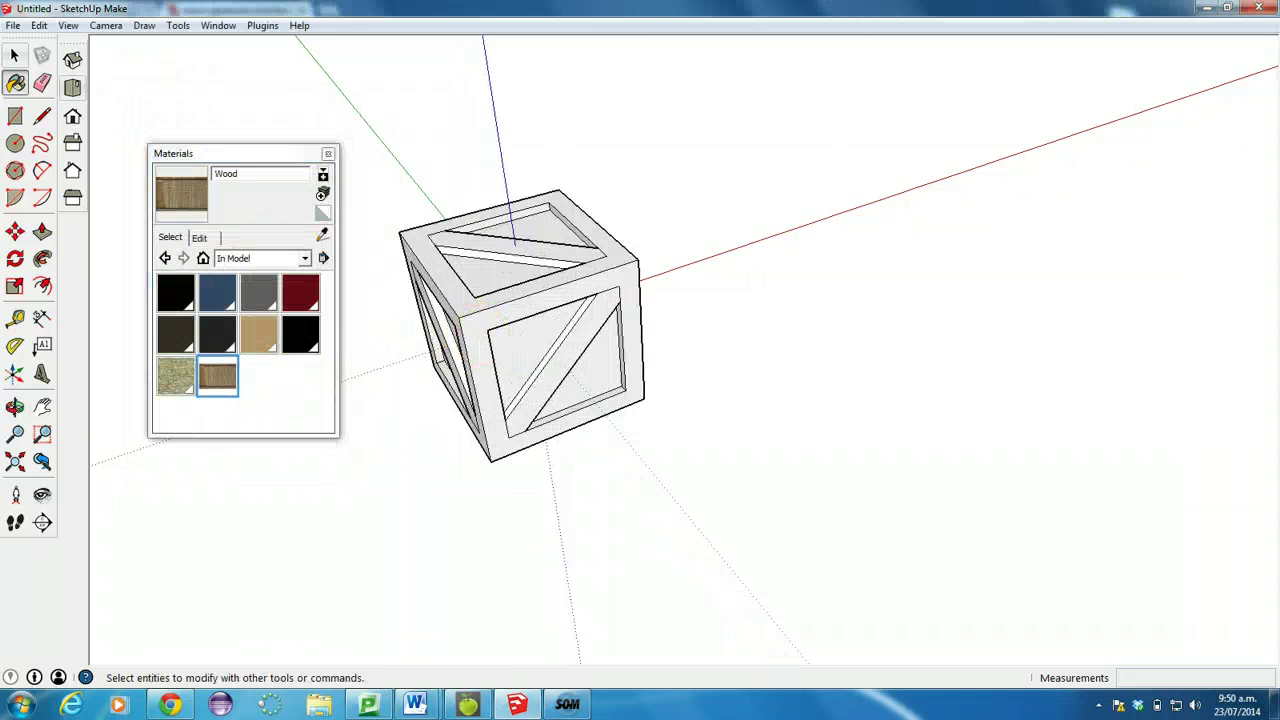
click(14, 56)
click(482, 339)
triple_click(481, 338)
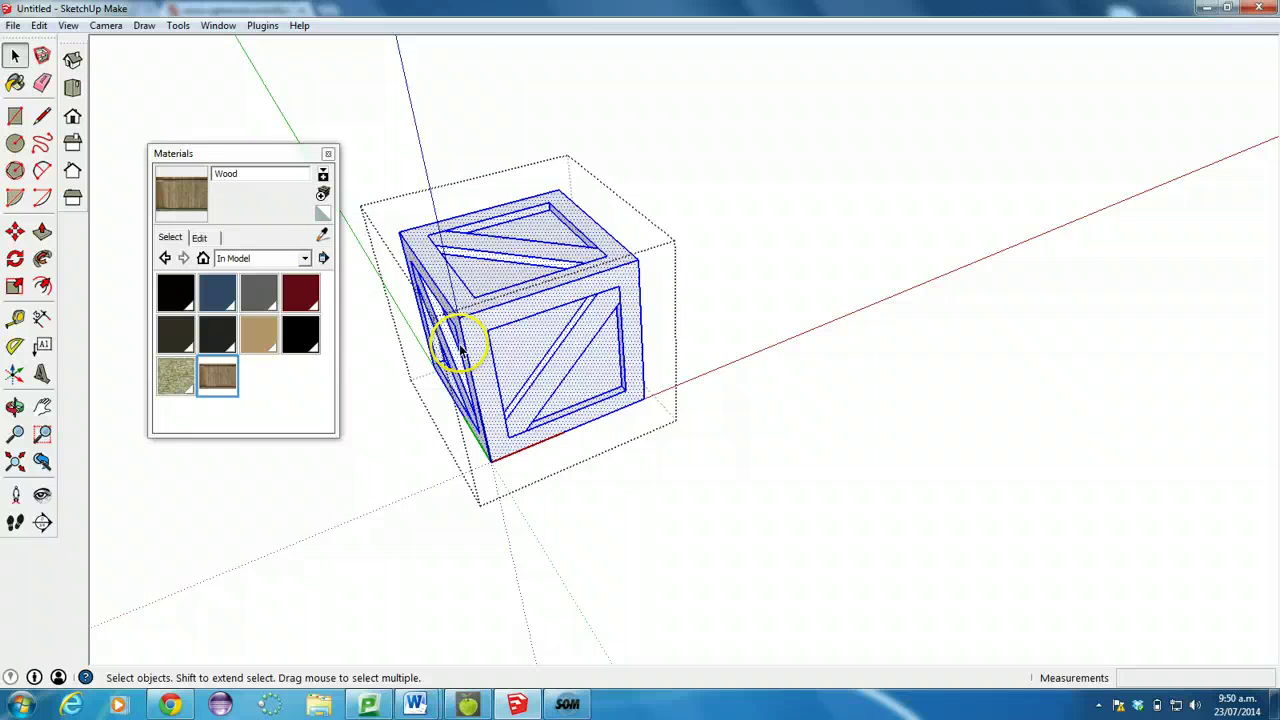
click(192, 94)
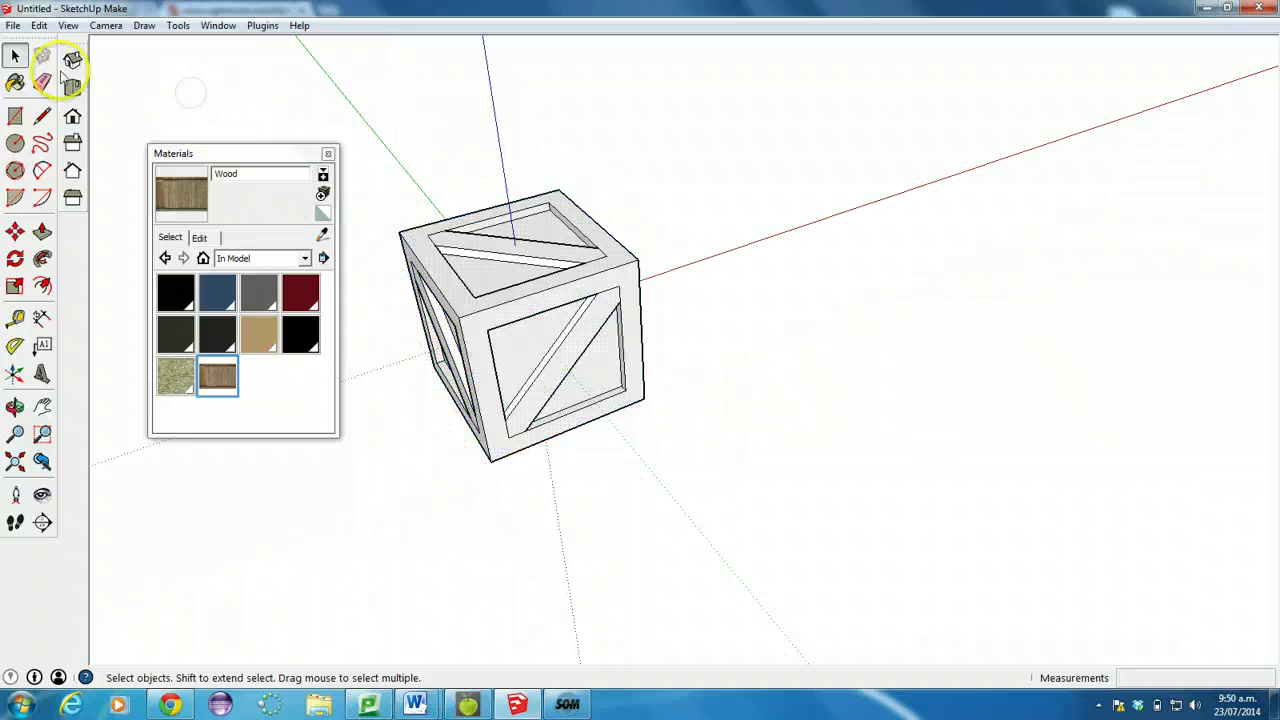
click(14, 85)
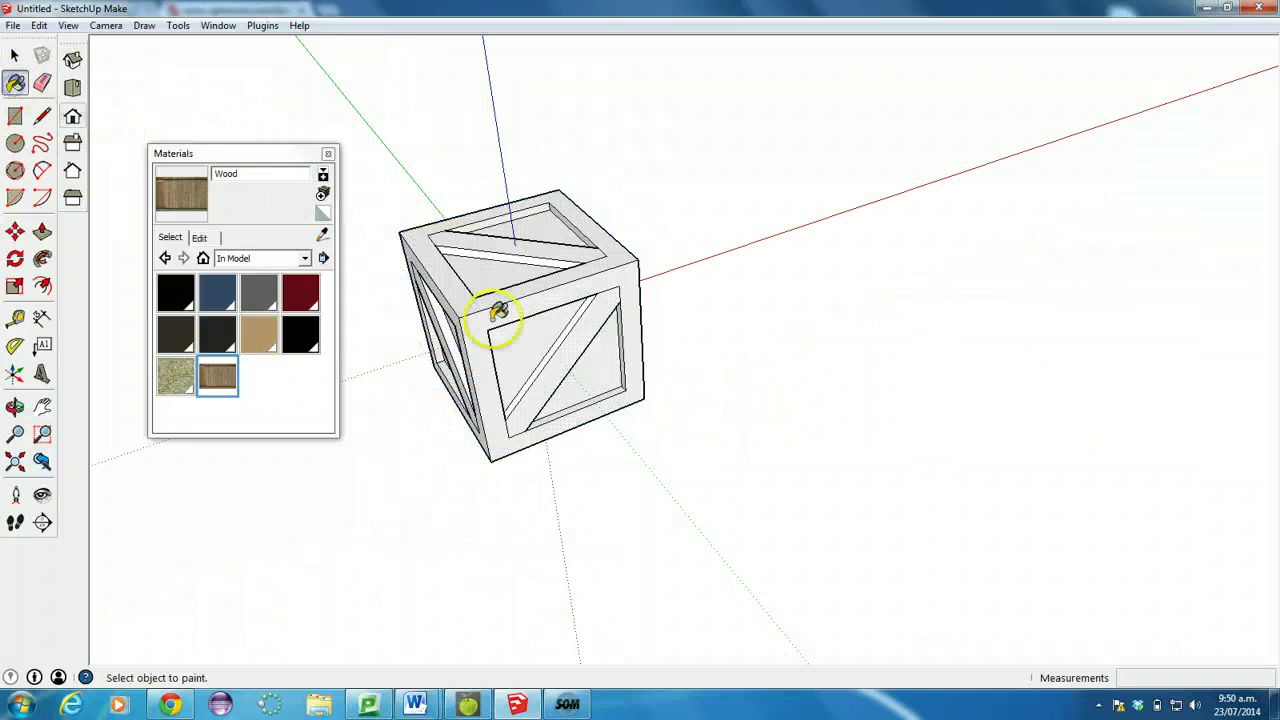
click(451, 281)
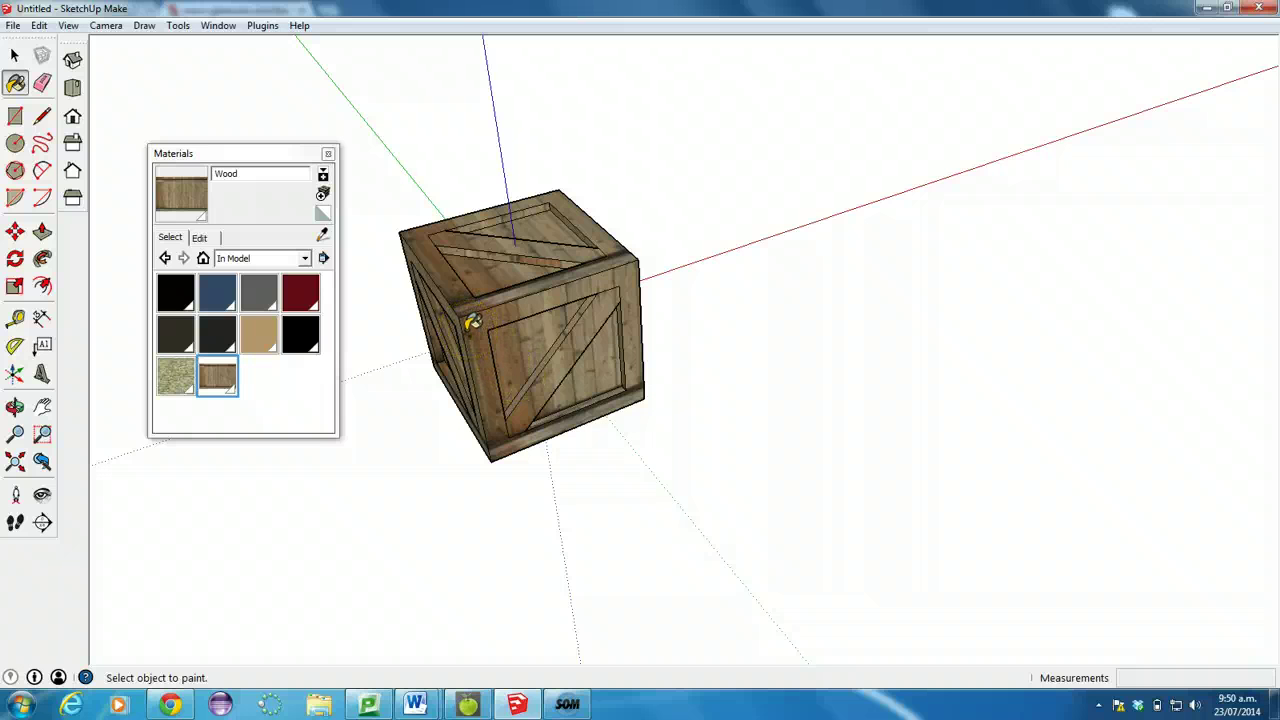
click(17, 57)
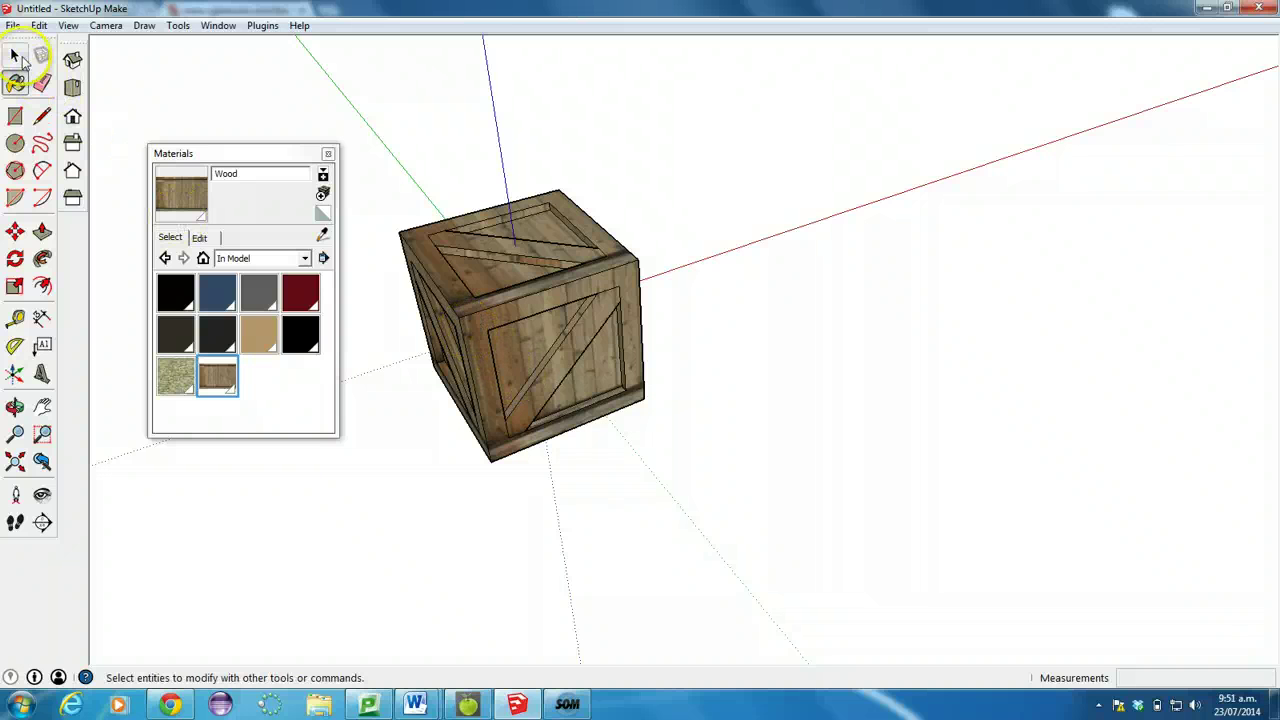
click(17, 177)
Select the crate and apply the Wood swatch to its front frame, zooming in closer.
click(16, 57)
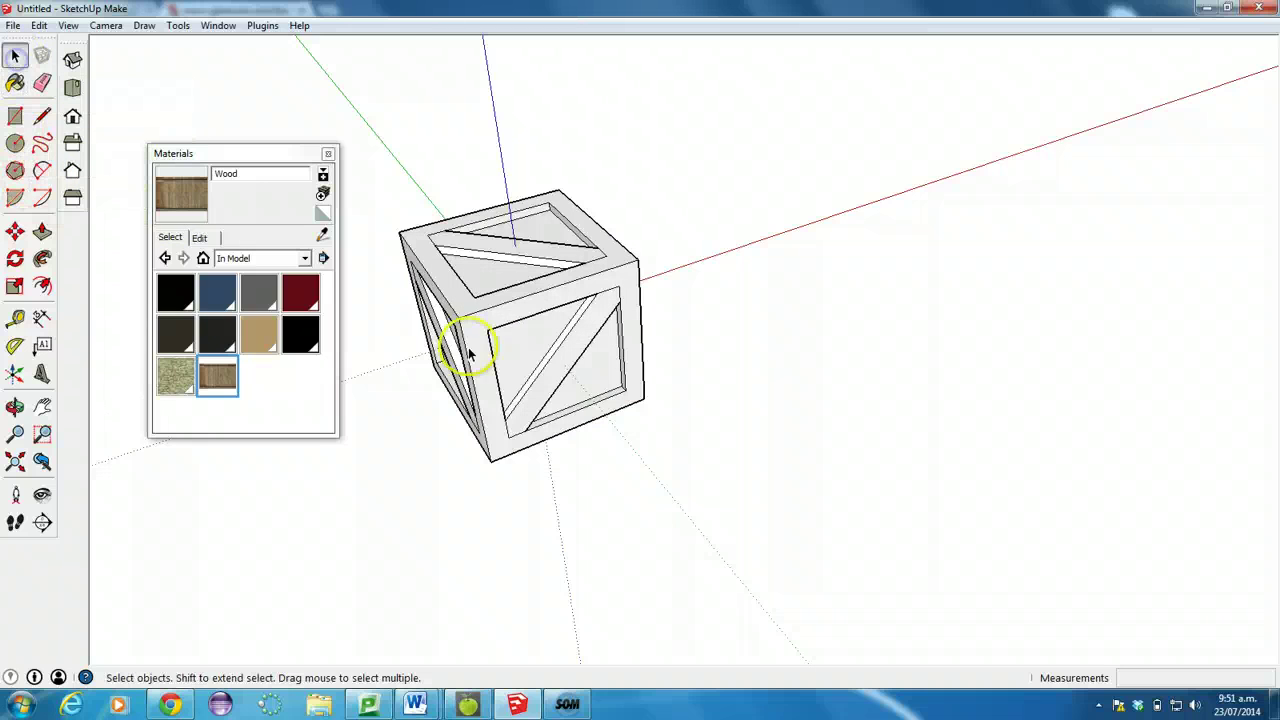
click(480, 338)
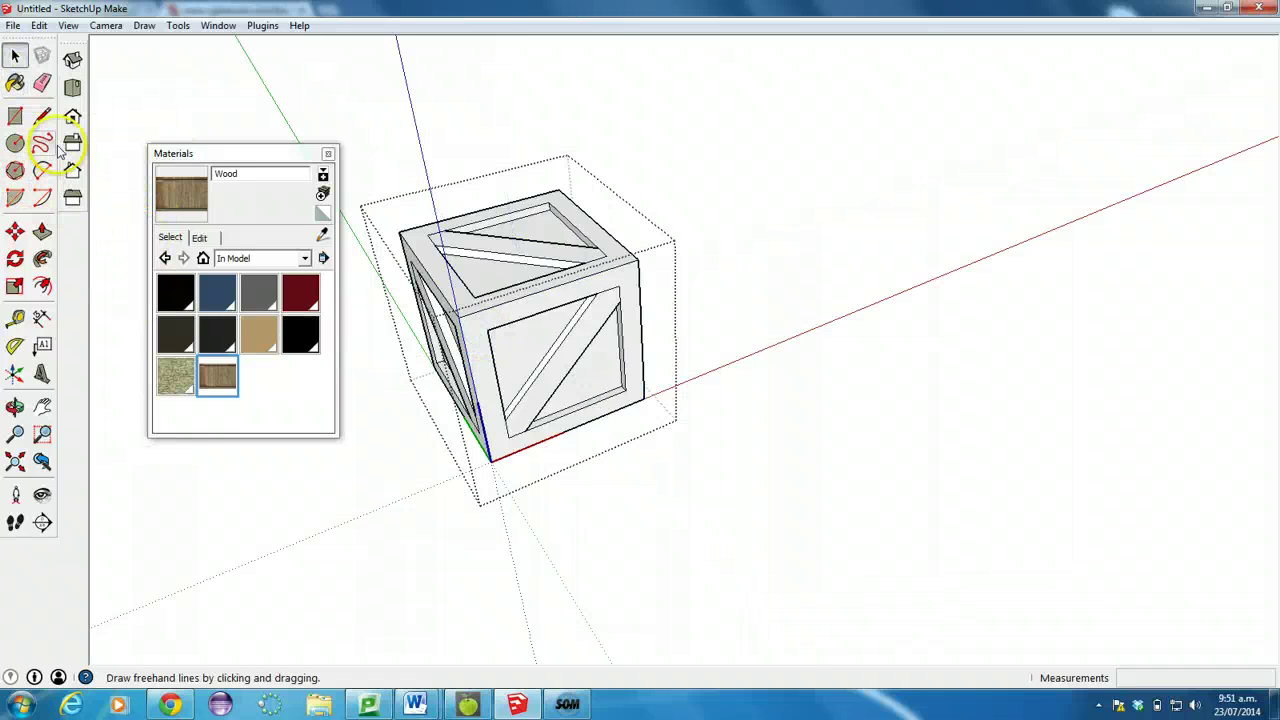
click(15, 85)
click(480, 340)
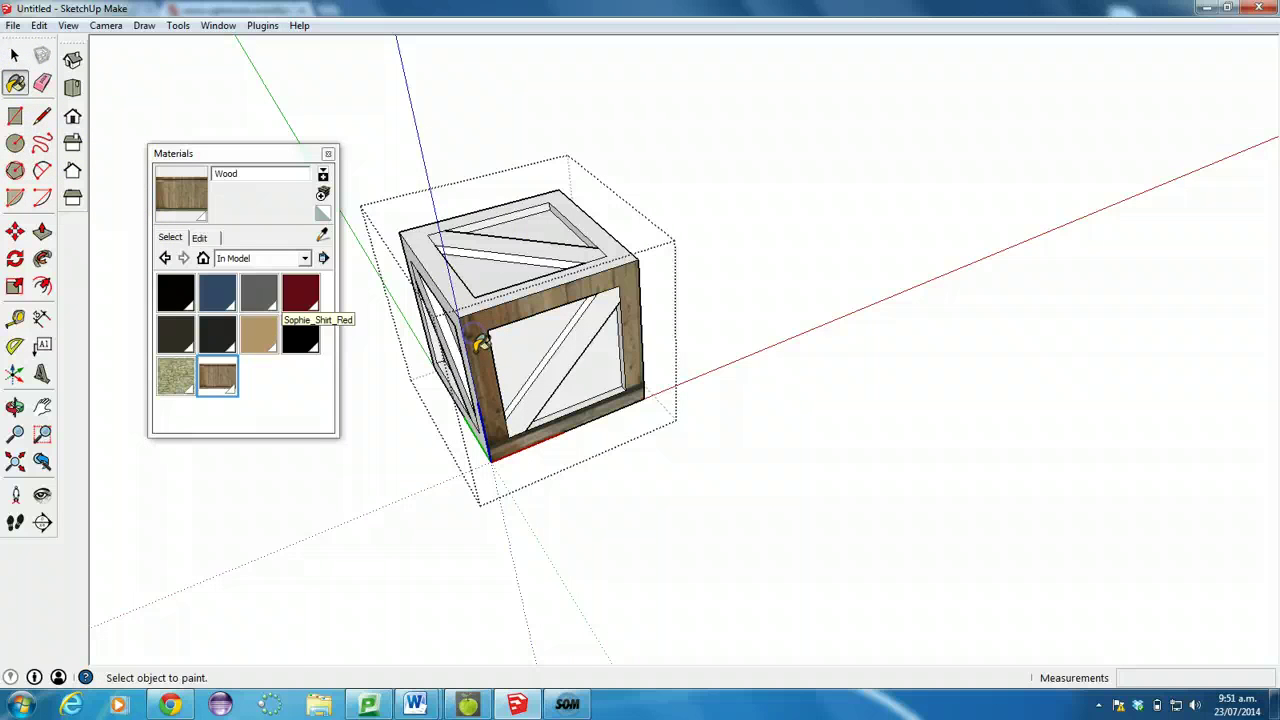
scroll(486, 388, up, 5)
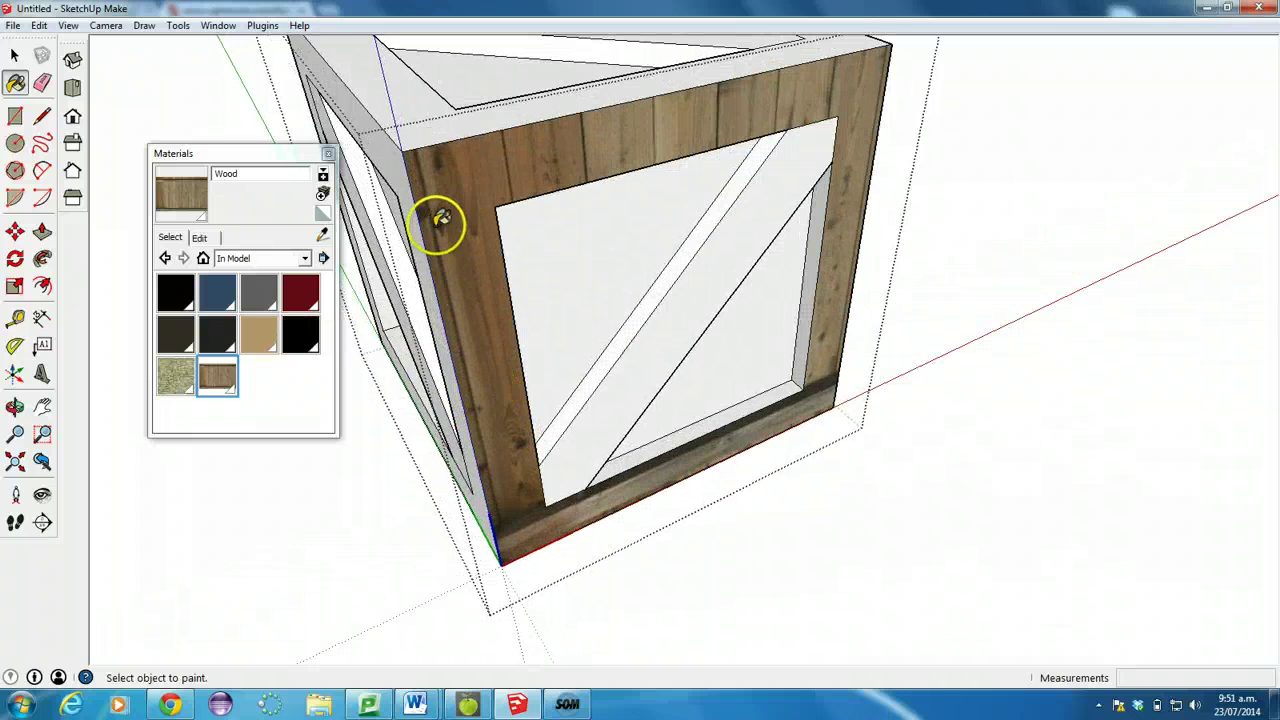
click(14, 57)
Use Texture > Position on the front frame to shift the planks down-left and scale them up.
right_click(471, 226)
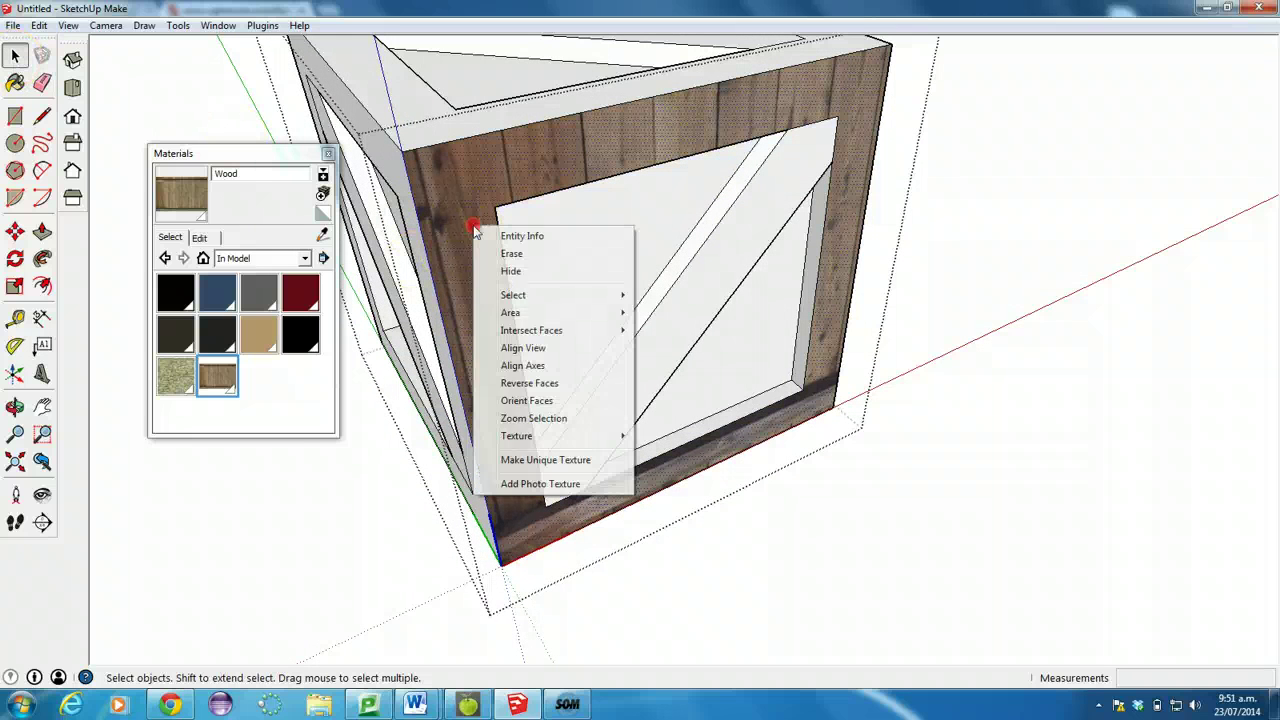
mouse_move(519, 442)
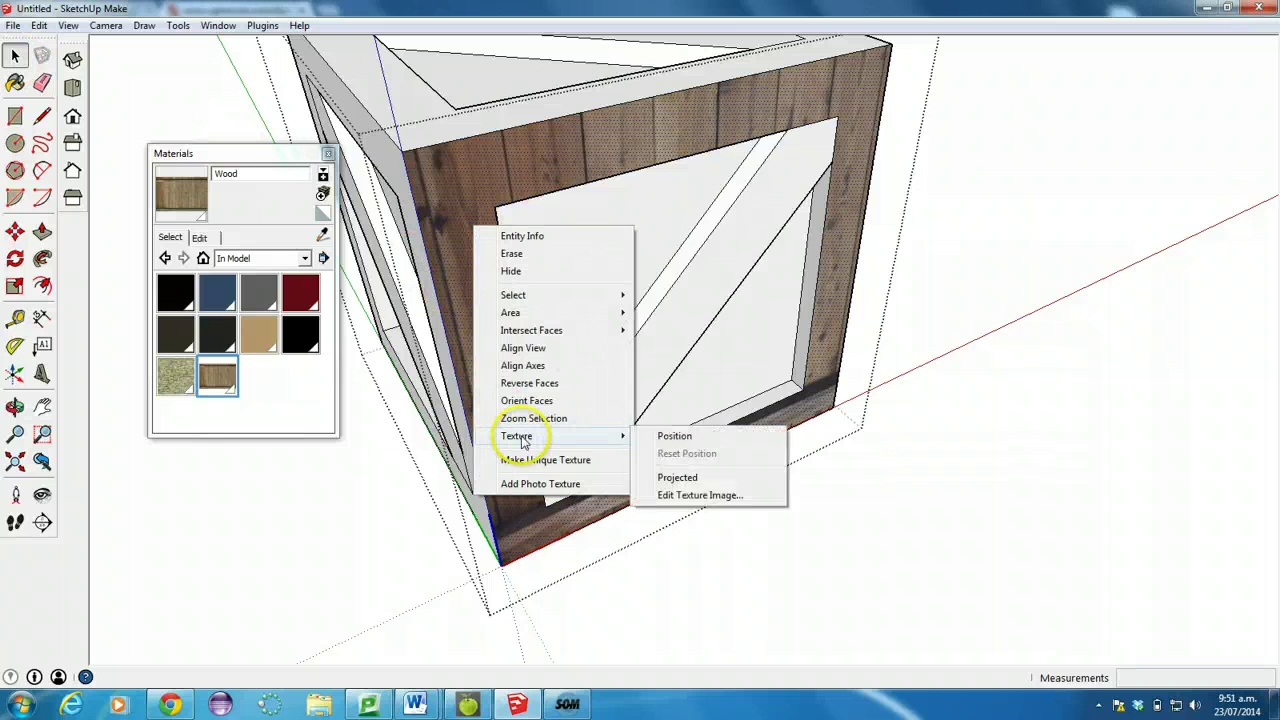
click(684, 440)
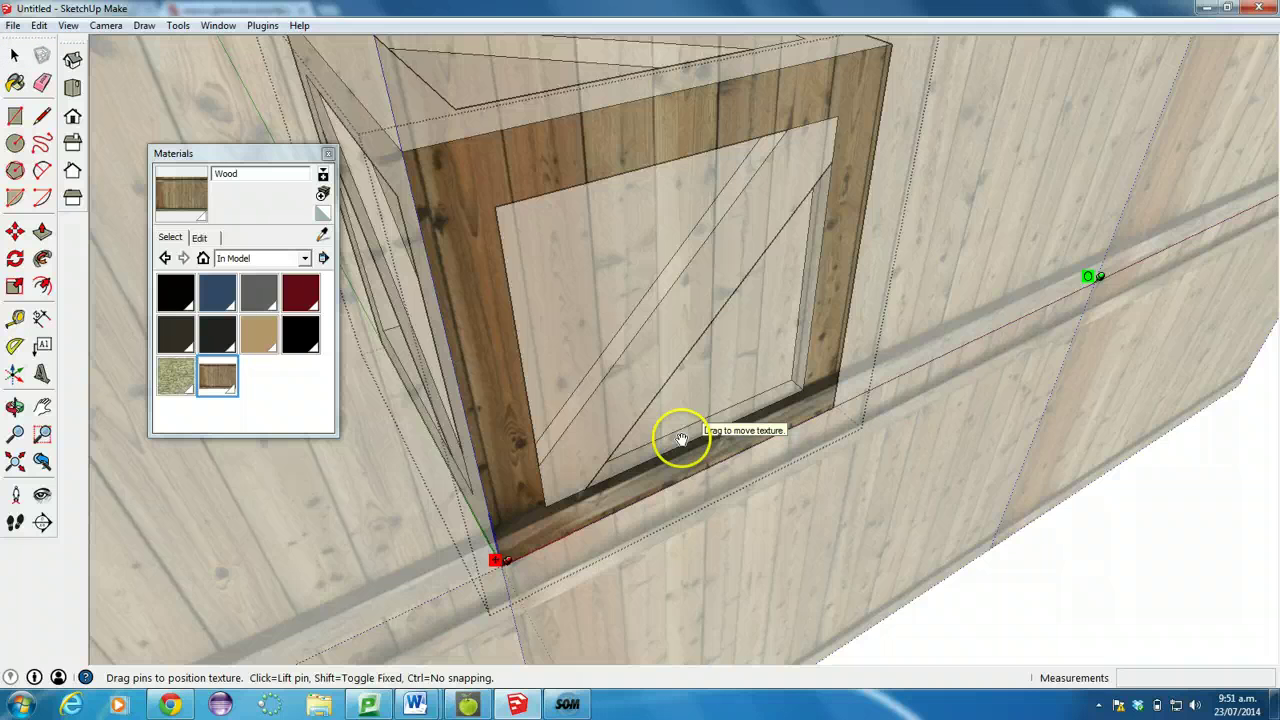
scroll(500, 275, down, 4)
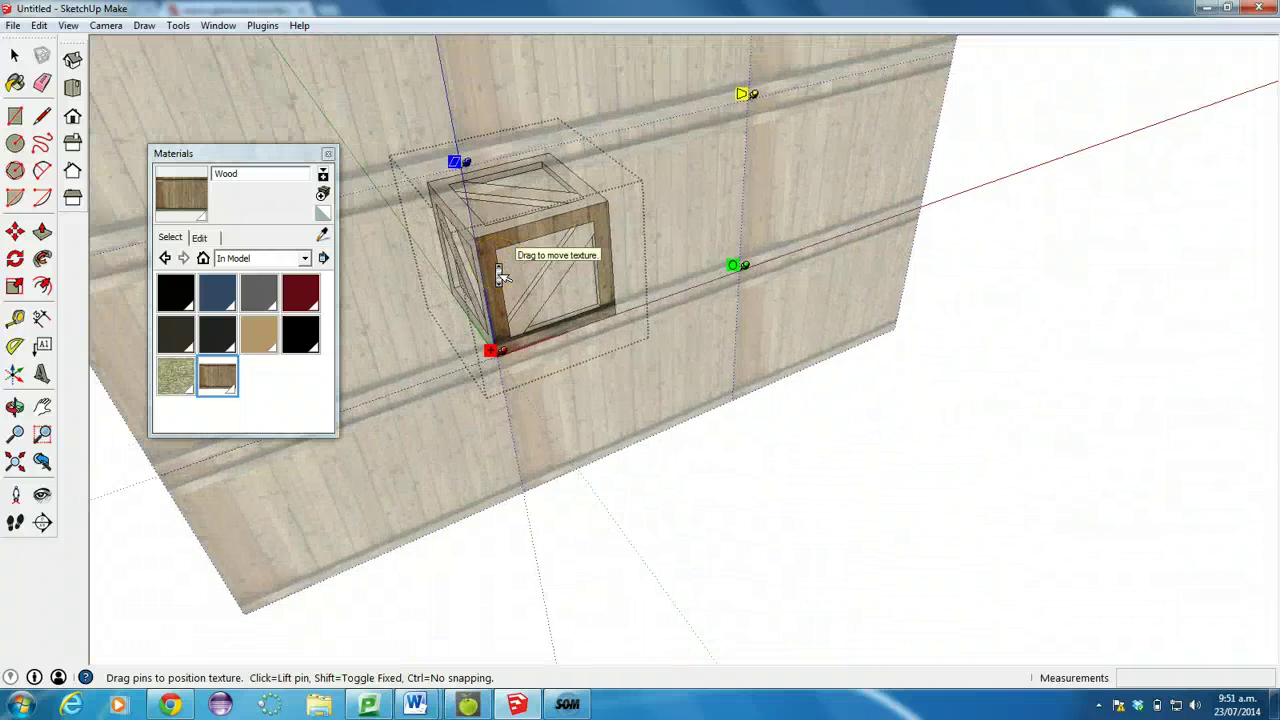
scroll(497, 272, up, 4)
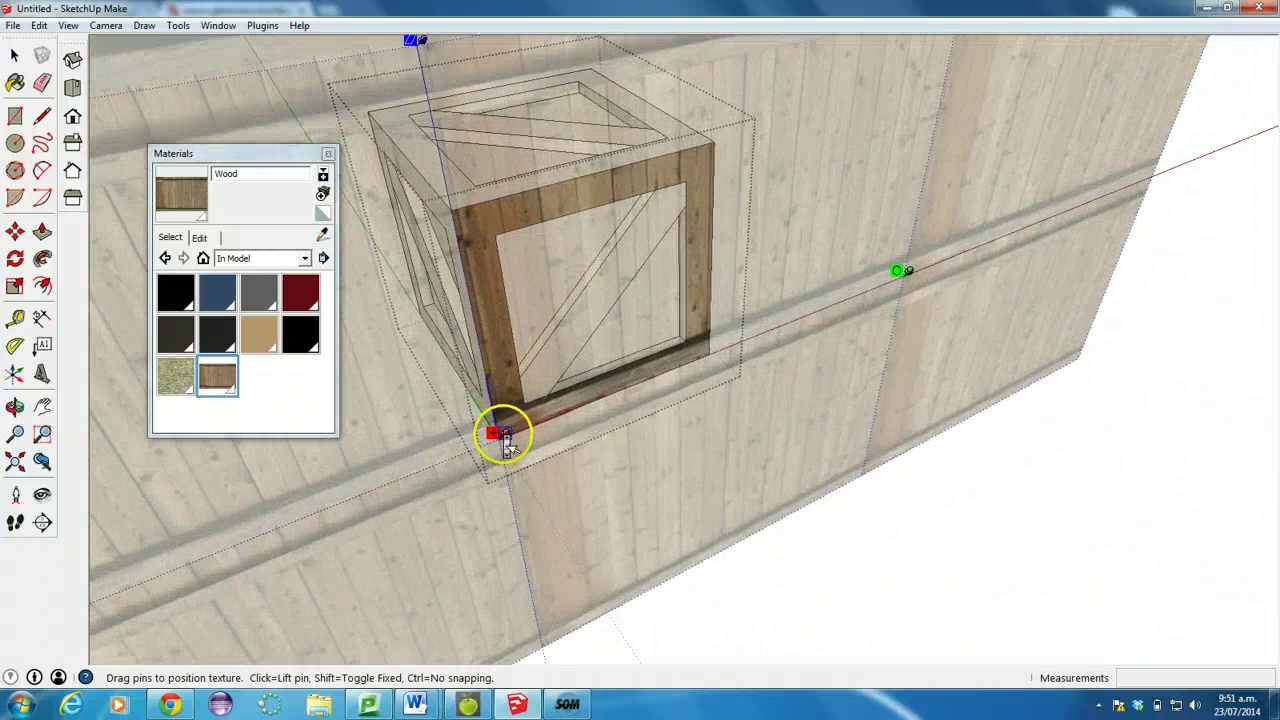
scroll(500, 434, up, 2)
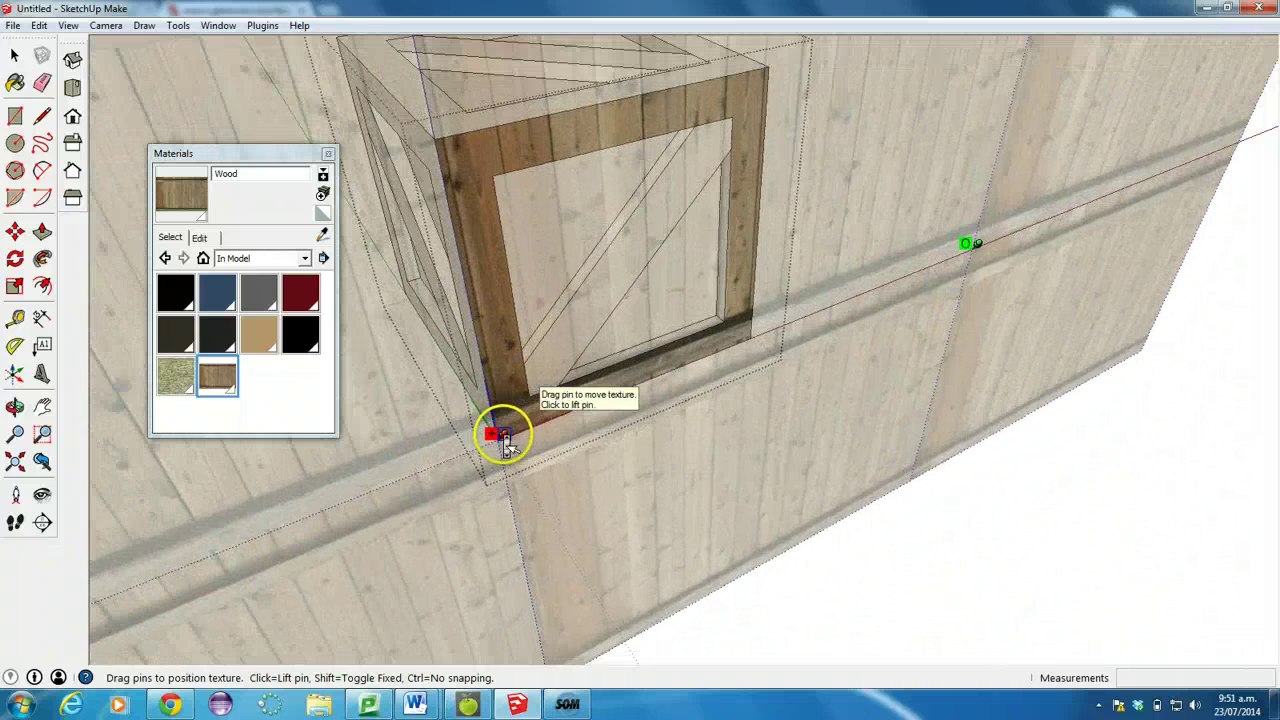
scroll(500, 434, down, 2)
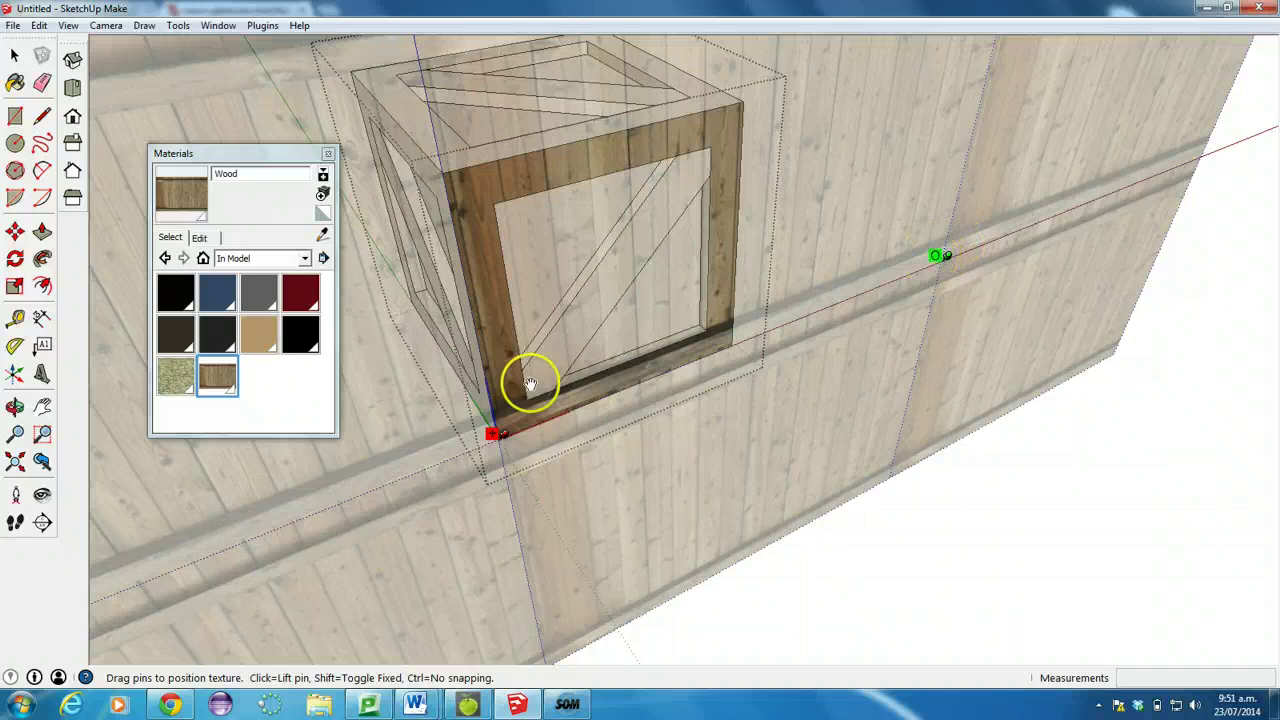
drag(493, 437, 451, 465)
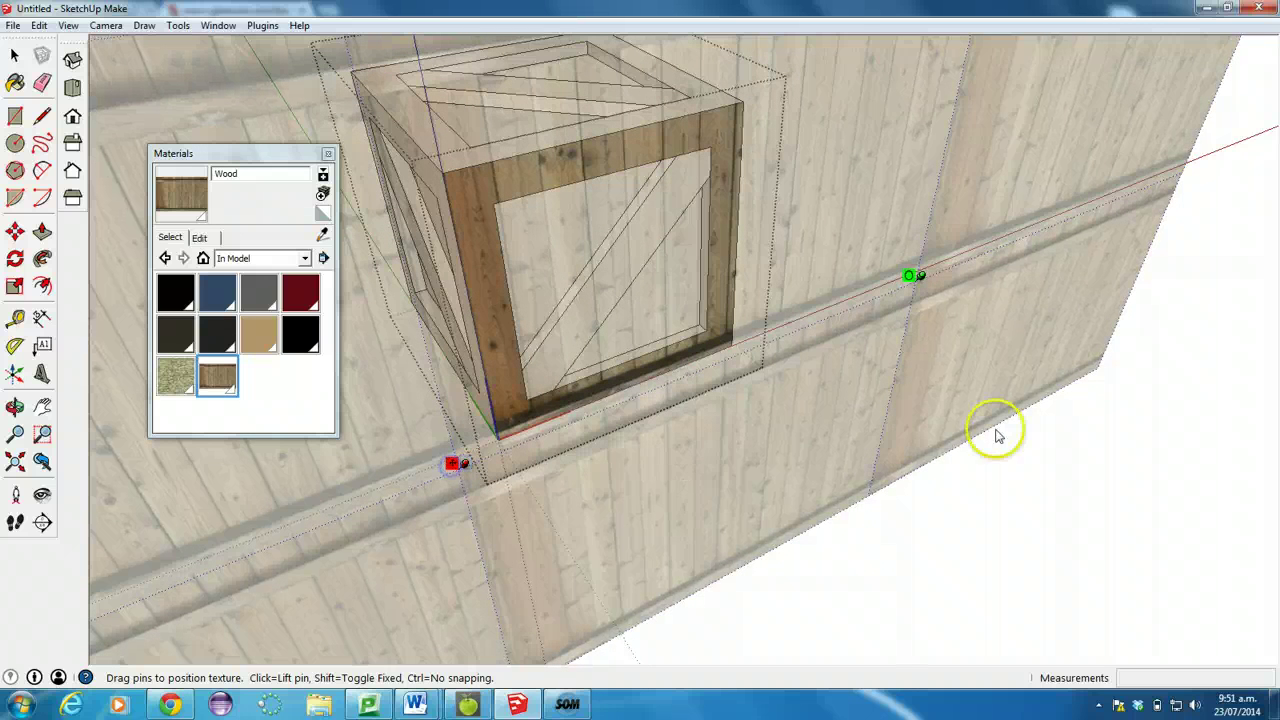
drag(908, 276, 920, 272)
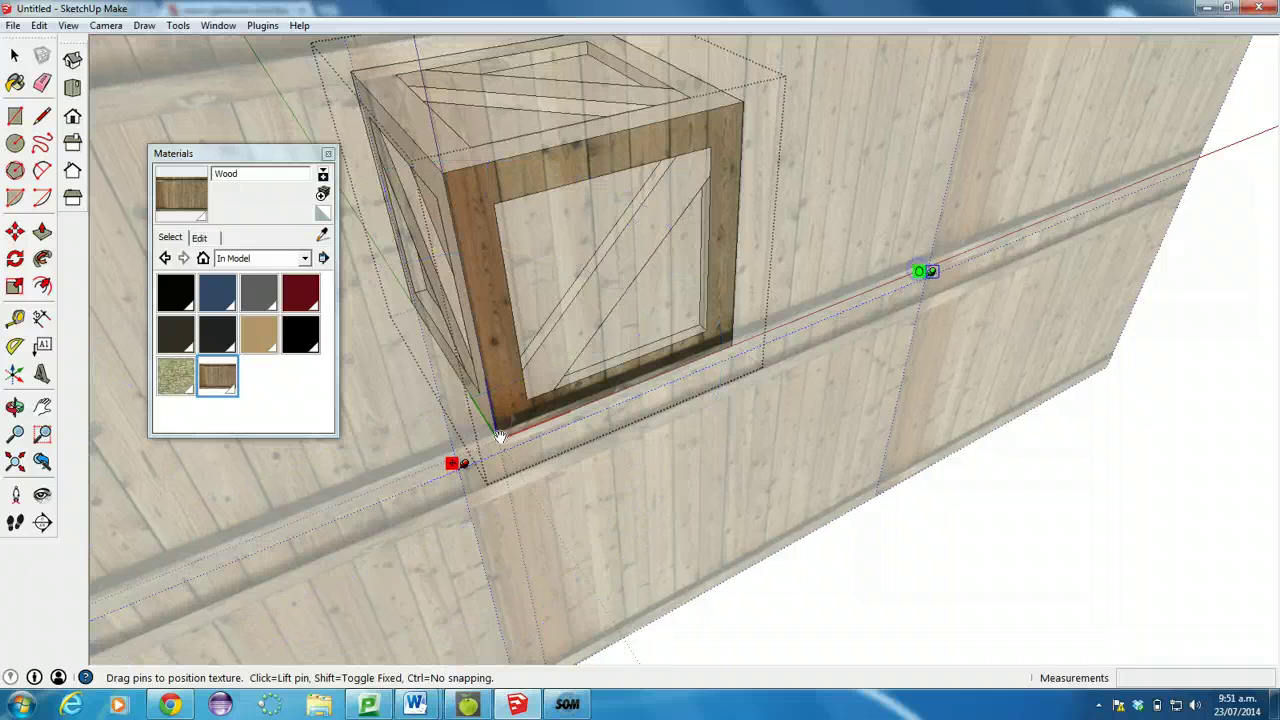
drag(452, 467, 458, 488)
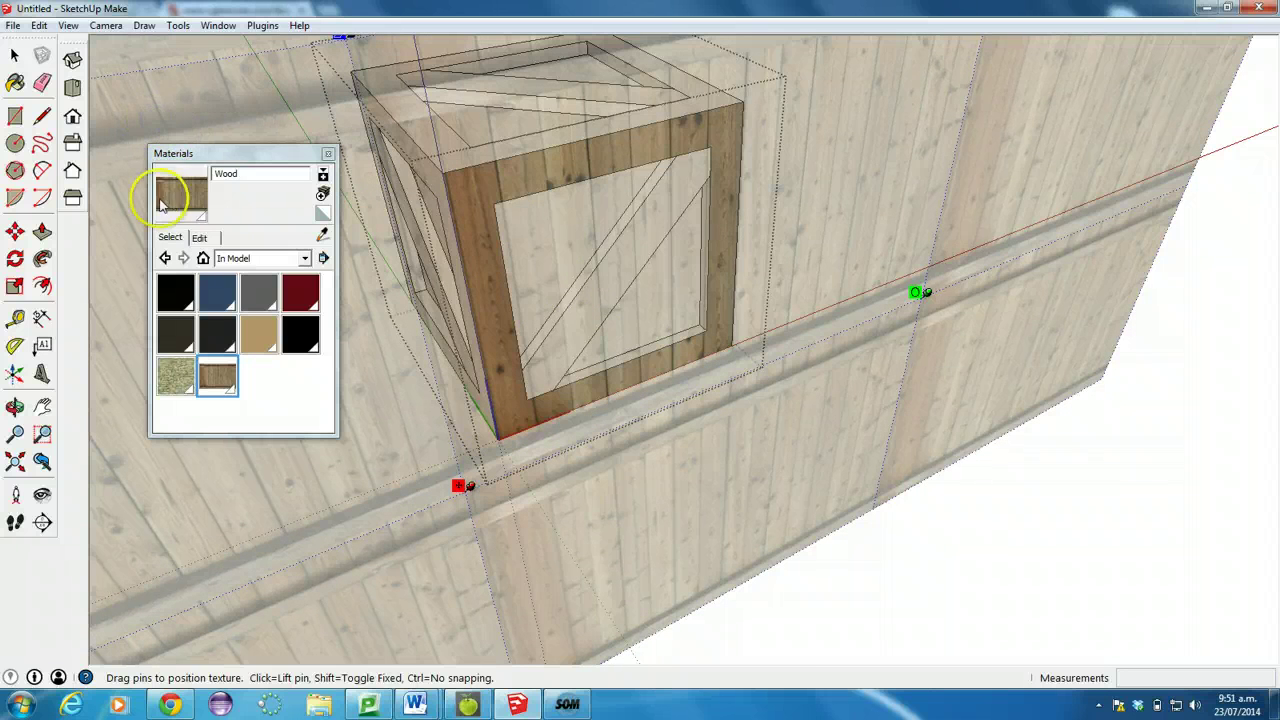
Paint the crate's top and left side frames with the Wood material.
click(14, 57)
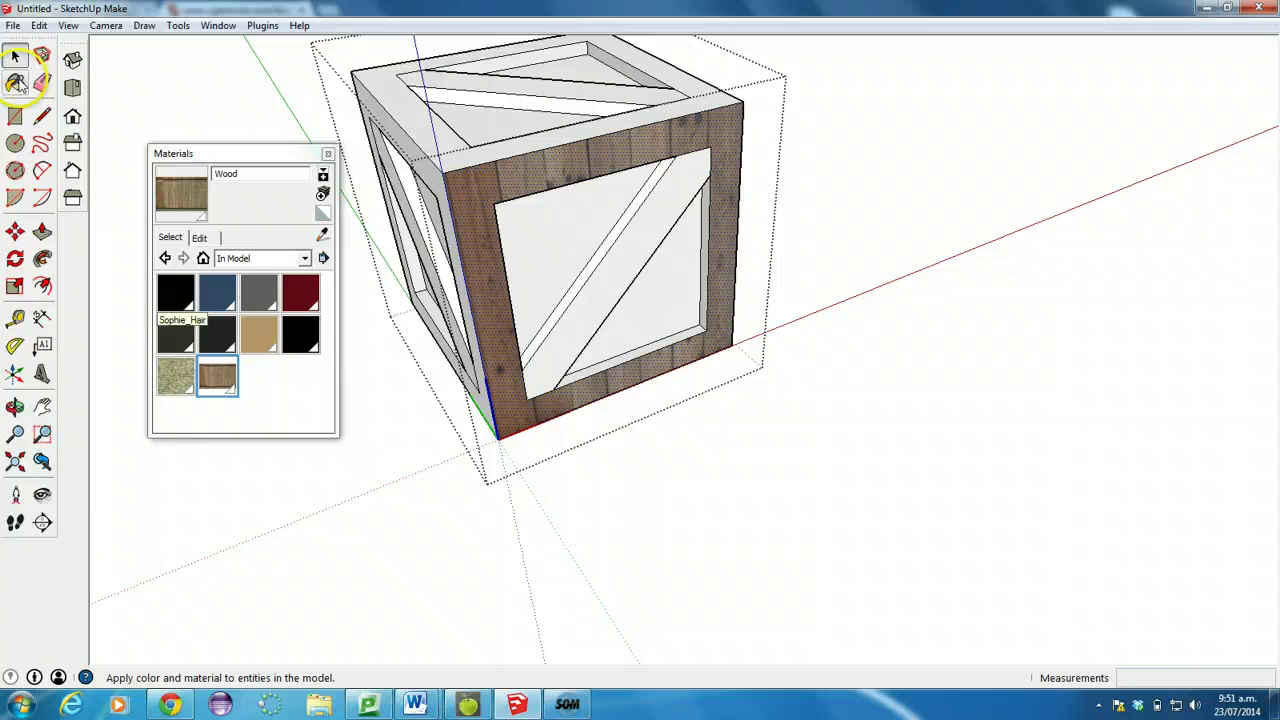
click(16, 83)
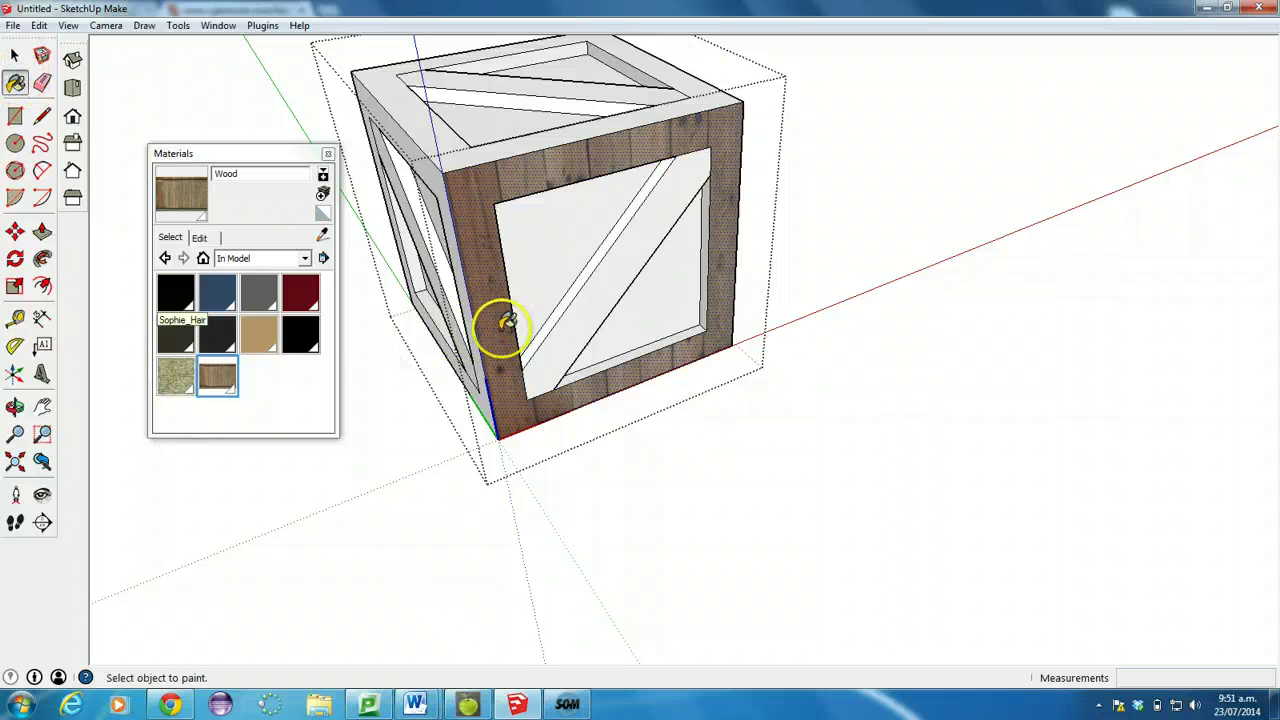
key(alt)
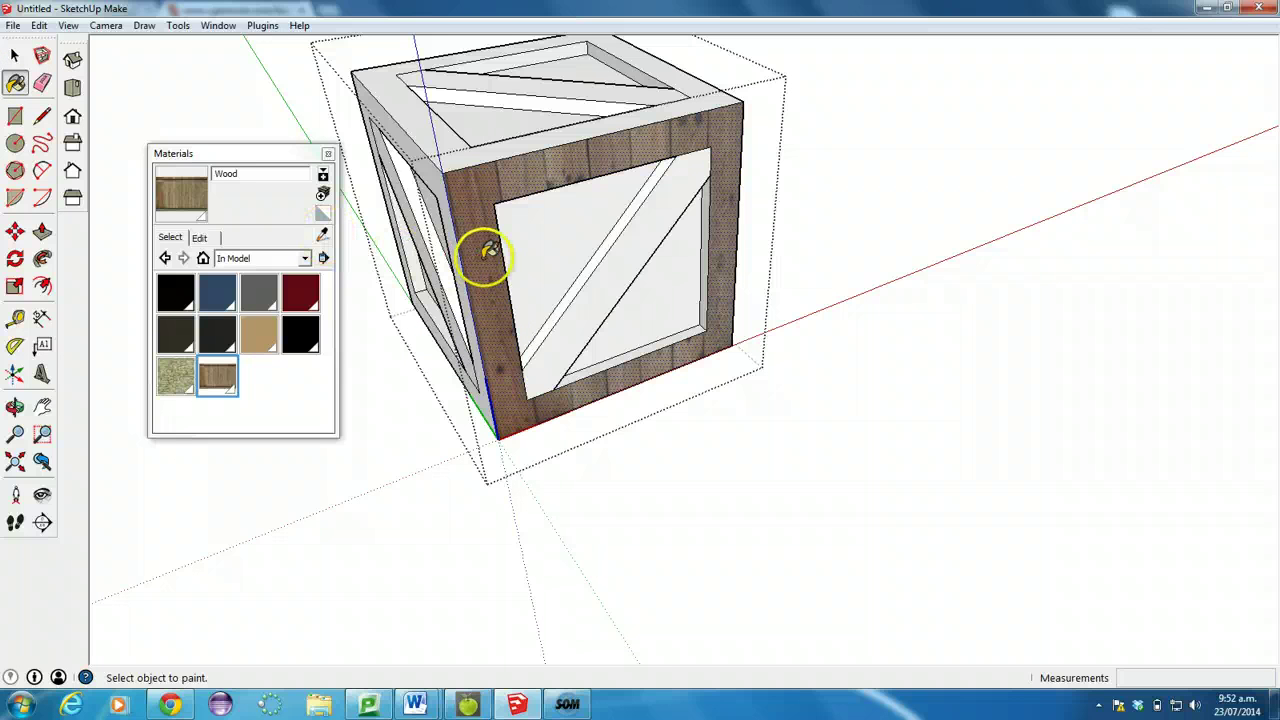
click(441, 127)
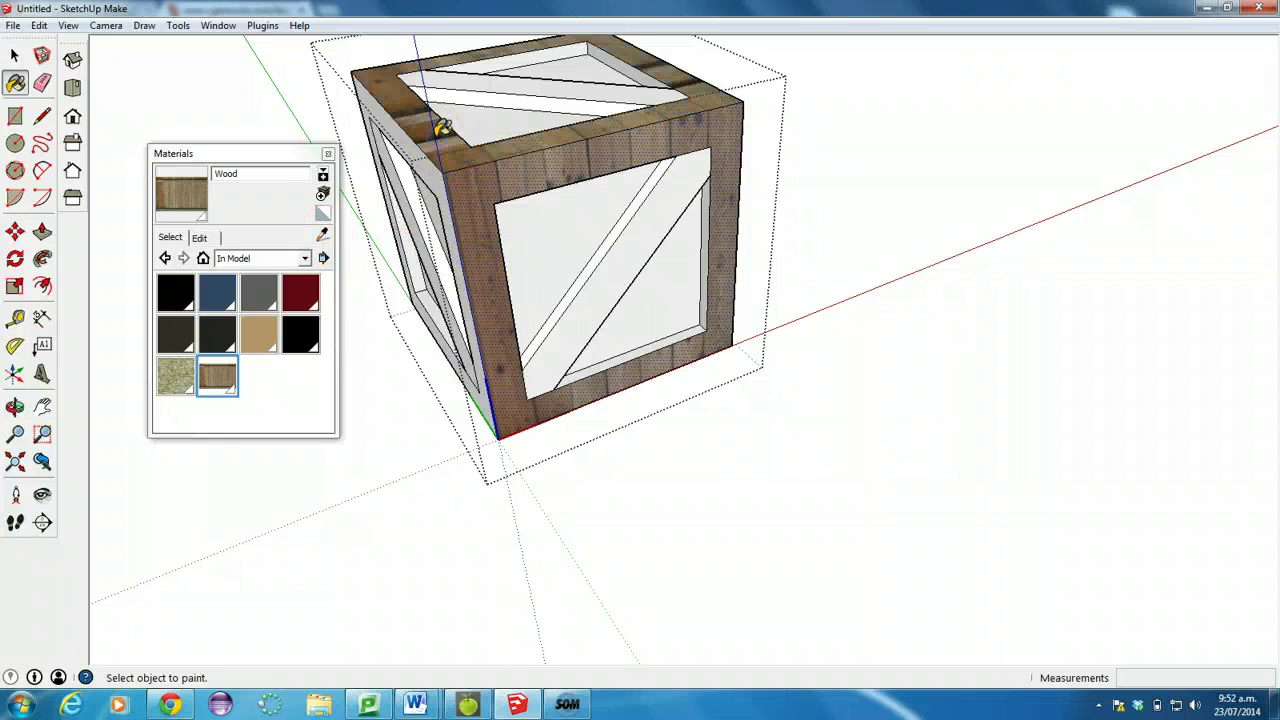
click(418, 152)
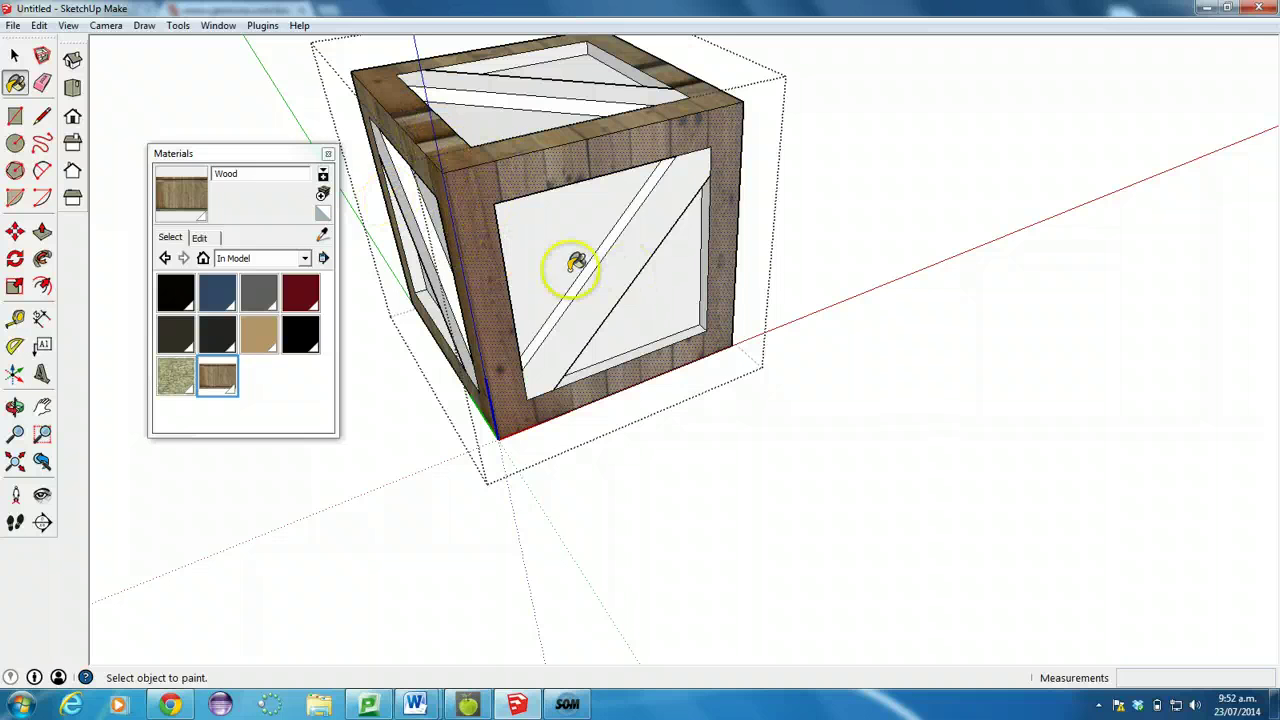
Orbit around the crate and paint the far side and front frame faces with Wood.
click(15, 406)
drag(635, 330, 531, 234)
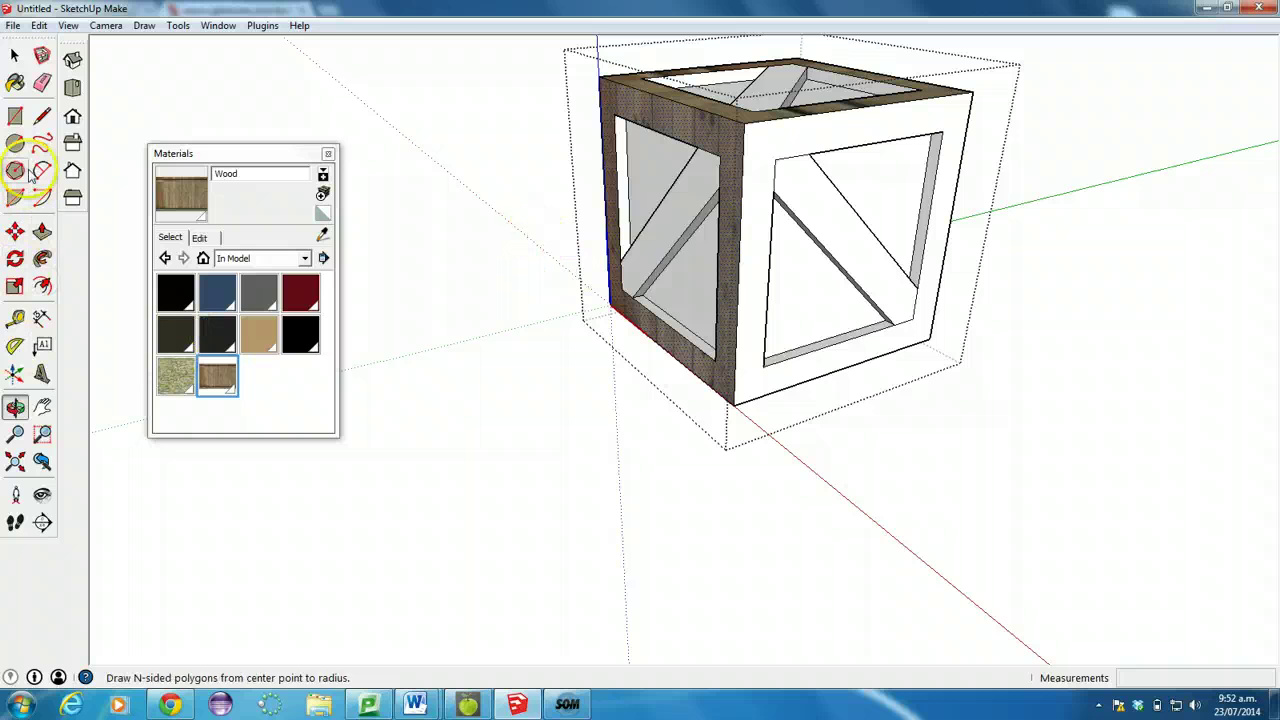
click(15, 83)
click(777, 171)
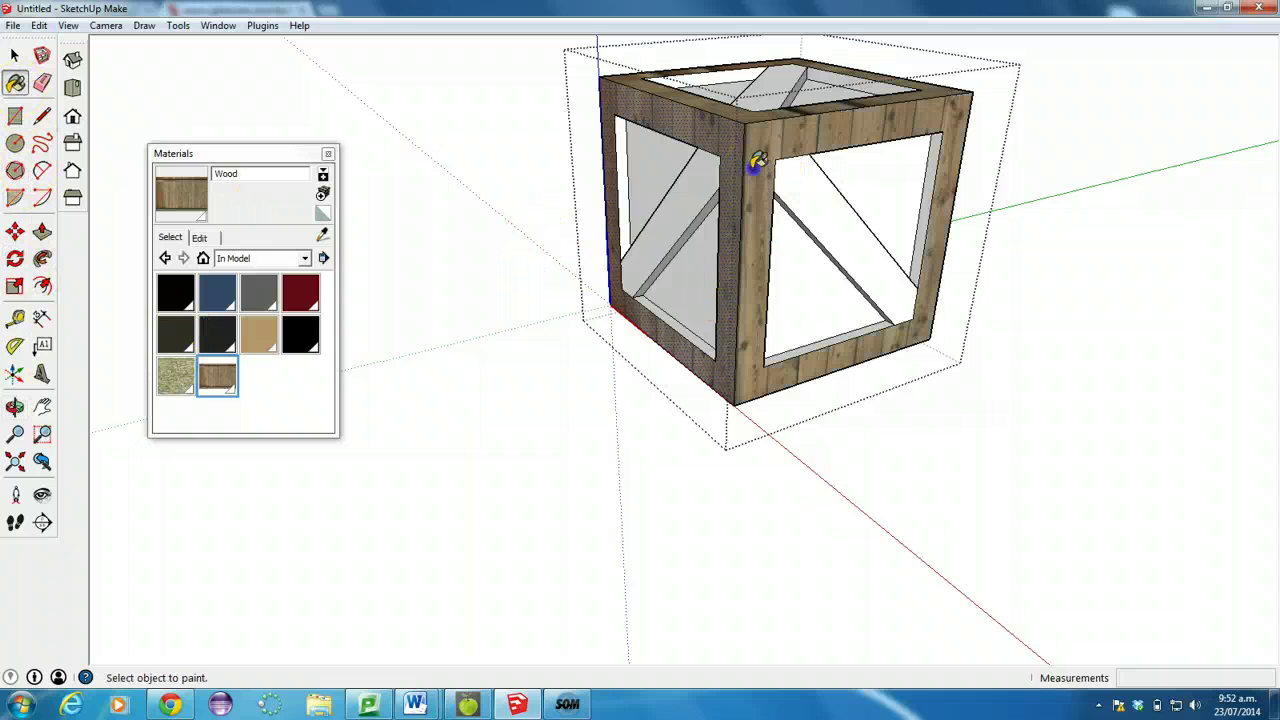
click(15, 407)
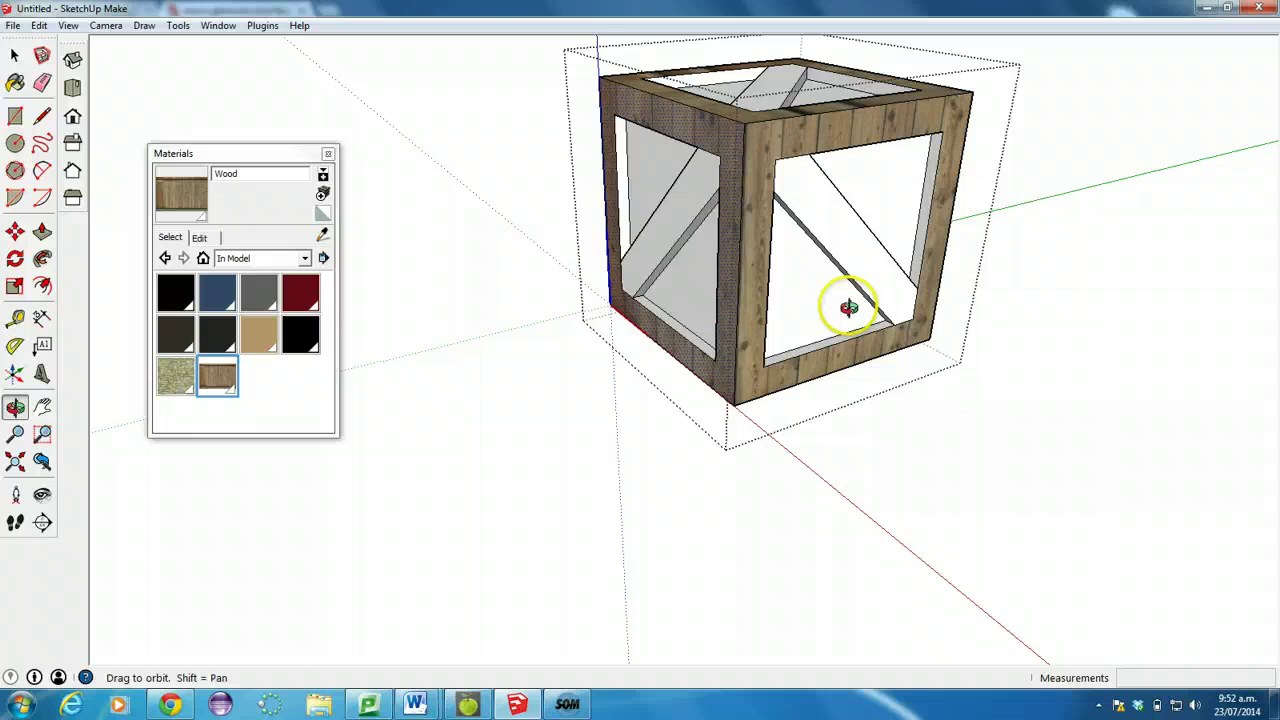
drag(849, 306, 60, 330)
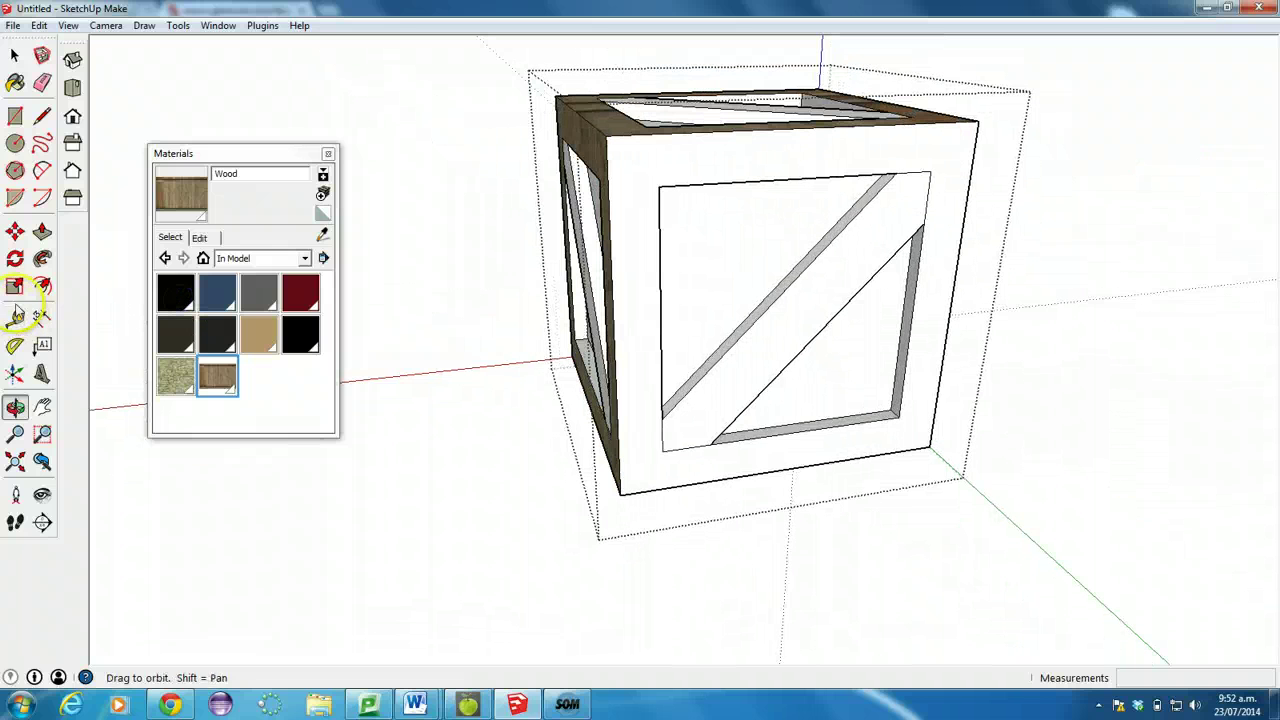
click(15, 84)
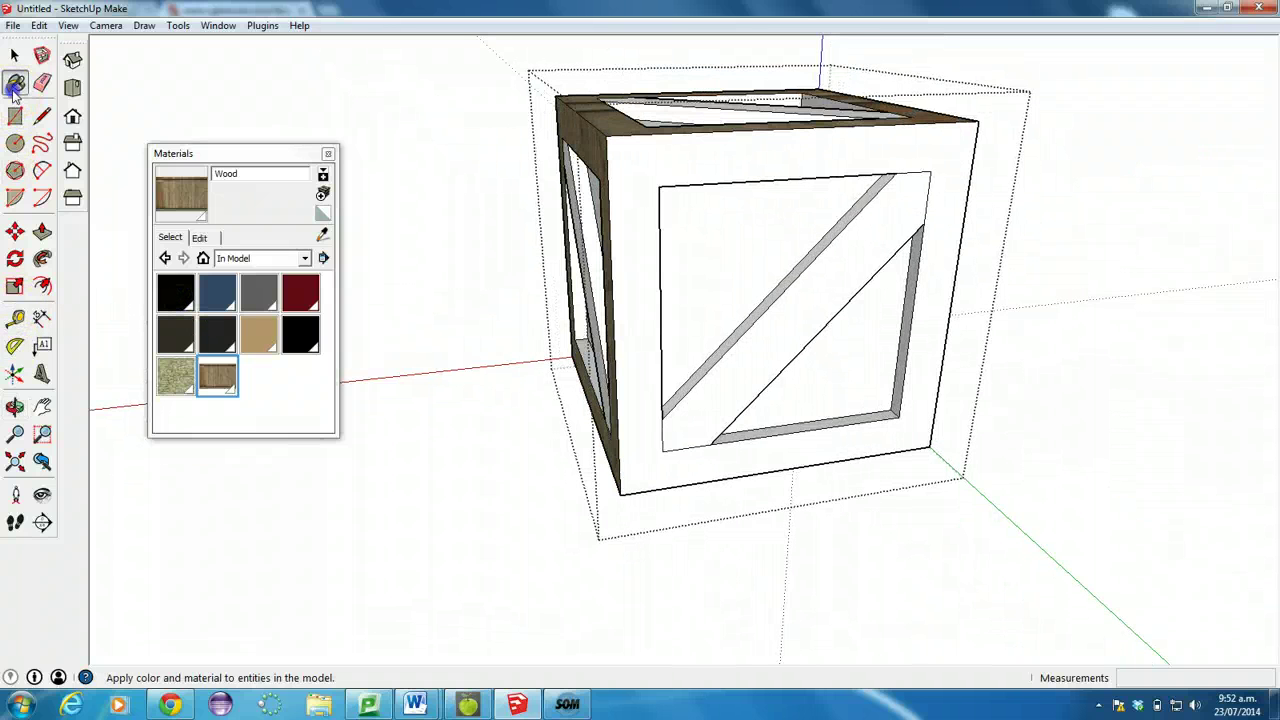
click(651, 237)
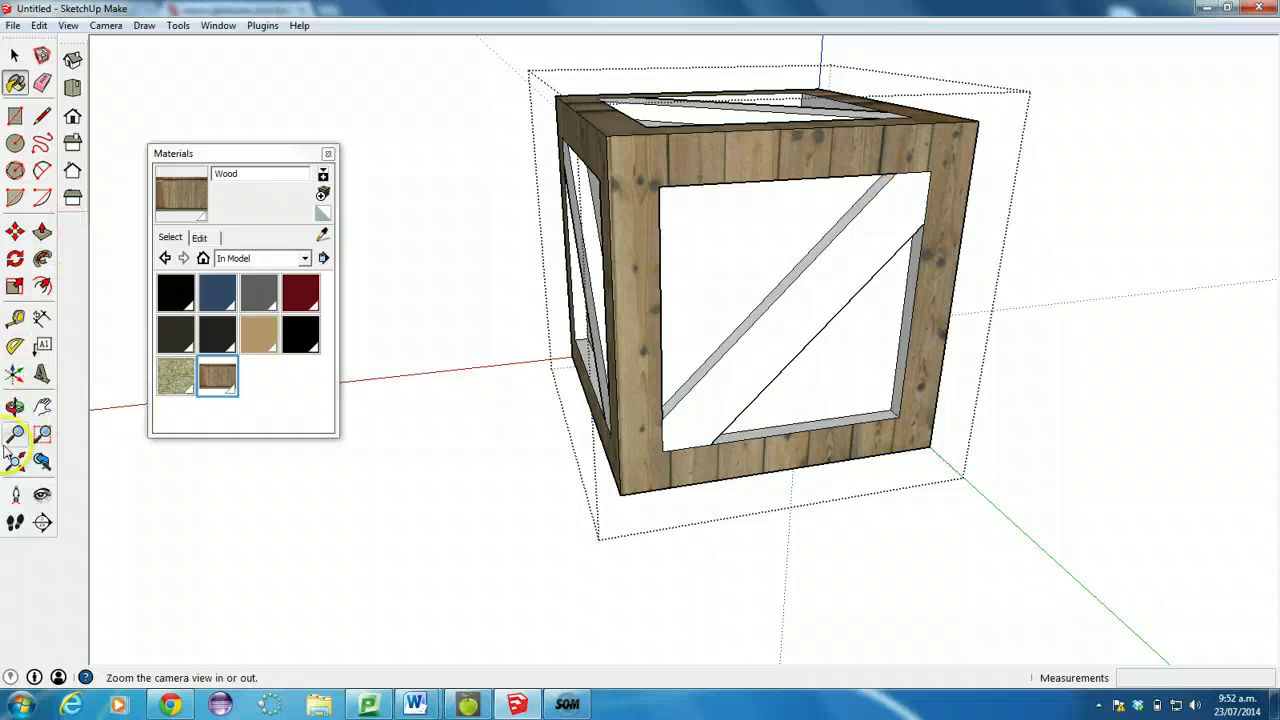
Orbit to the crate's underside and paint the bottom frame with Wood.
click(15, 410)
drag(808, 383, 250, 120)
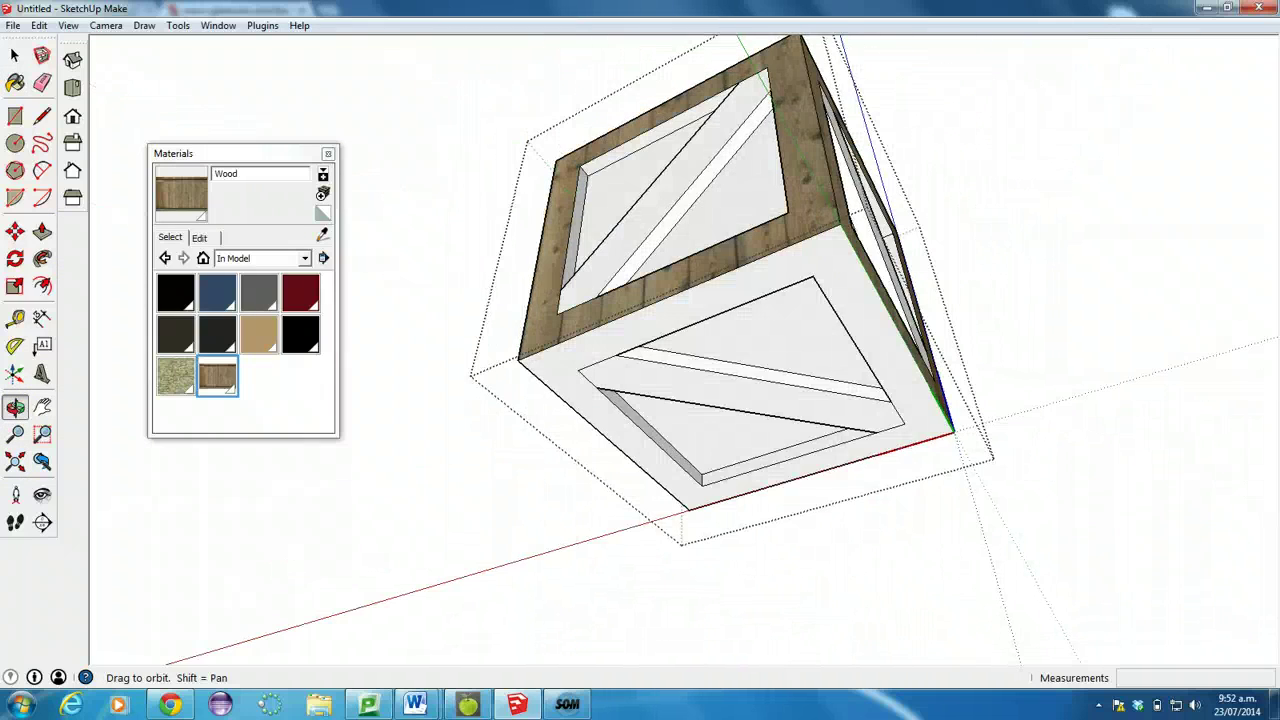
click(15, 83)
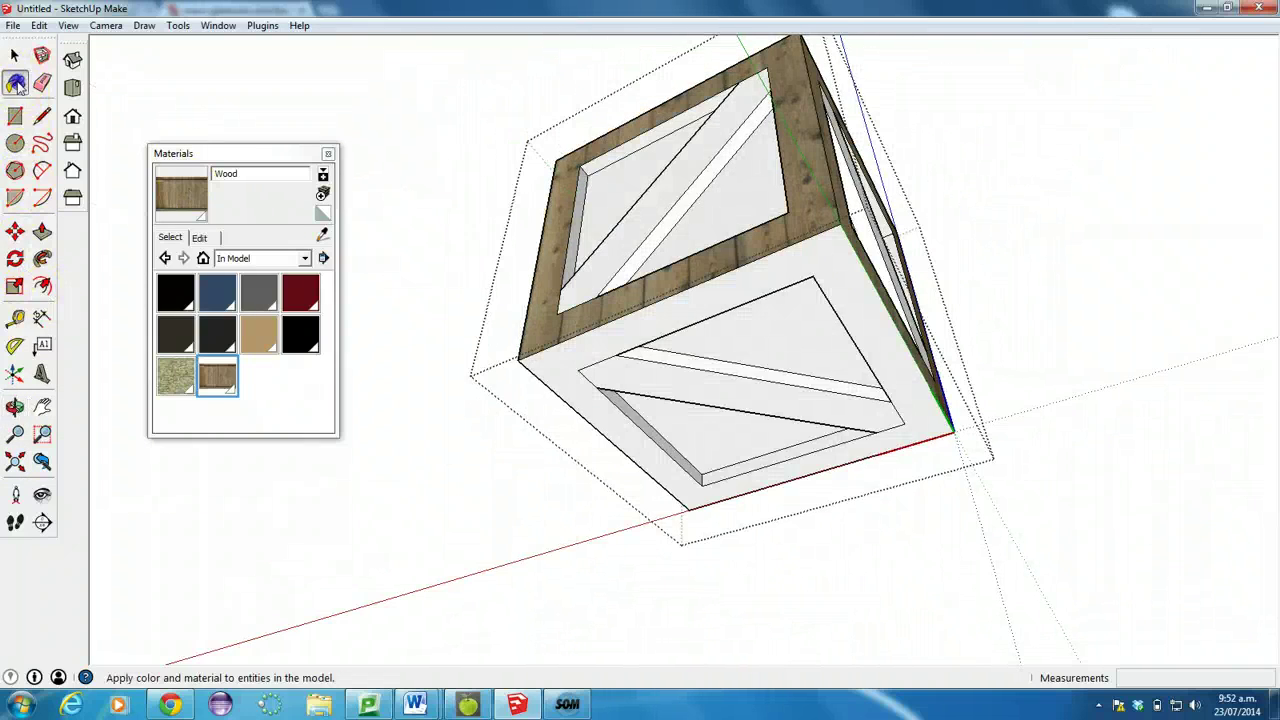
click(655, 312)
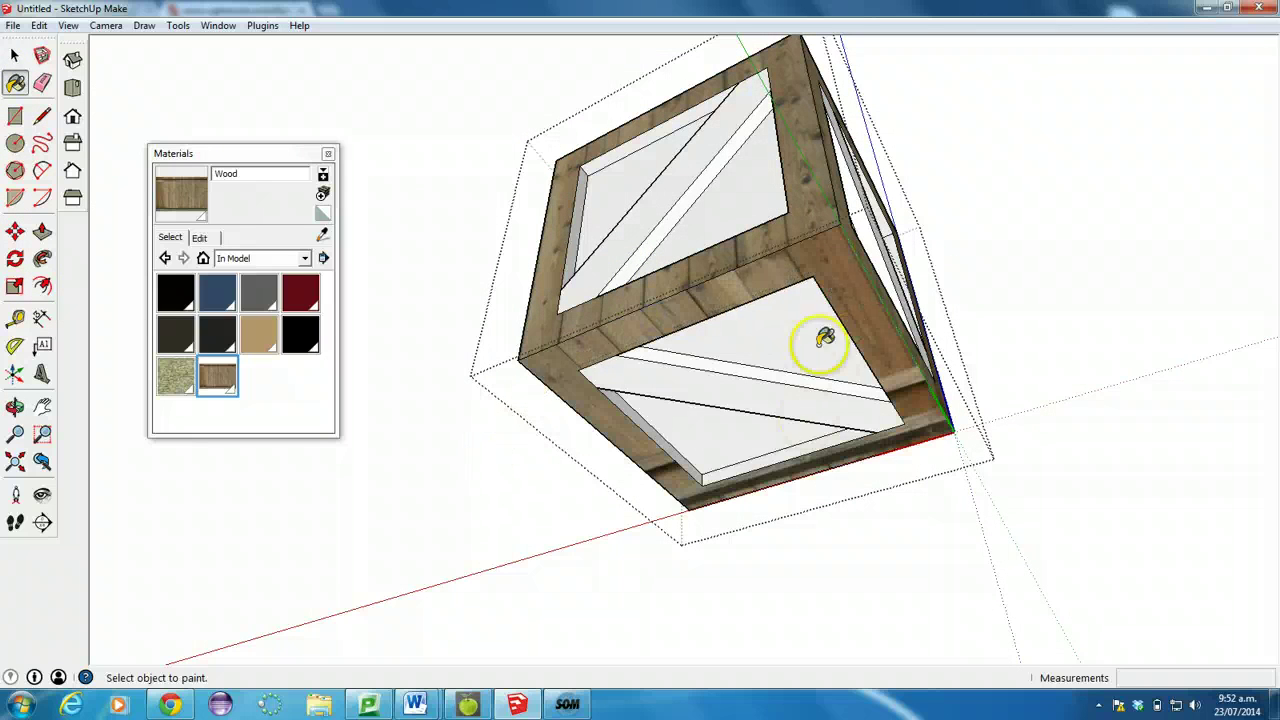
Slide the plank texture across the bottom frame with Texture > Position and finish positioning.
click(13, 55)
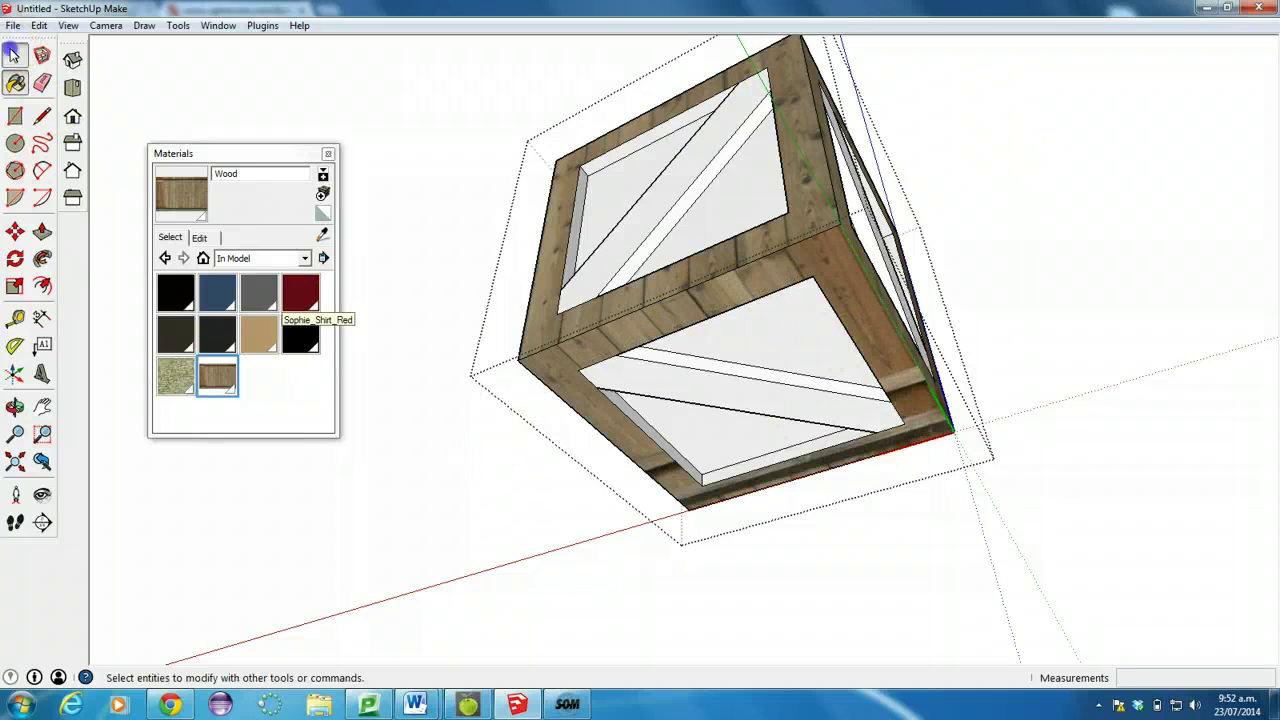
right_click(651, 329)
mouse_move(697, 540)
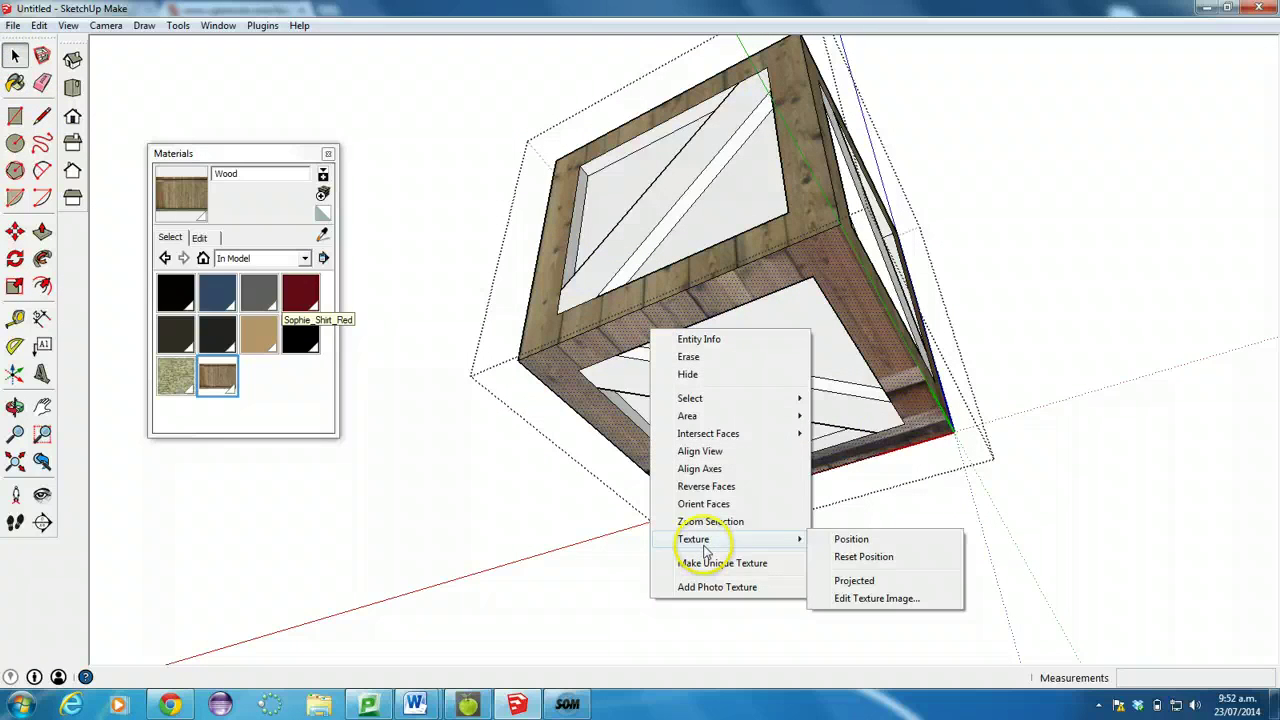
click(883, 536)
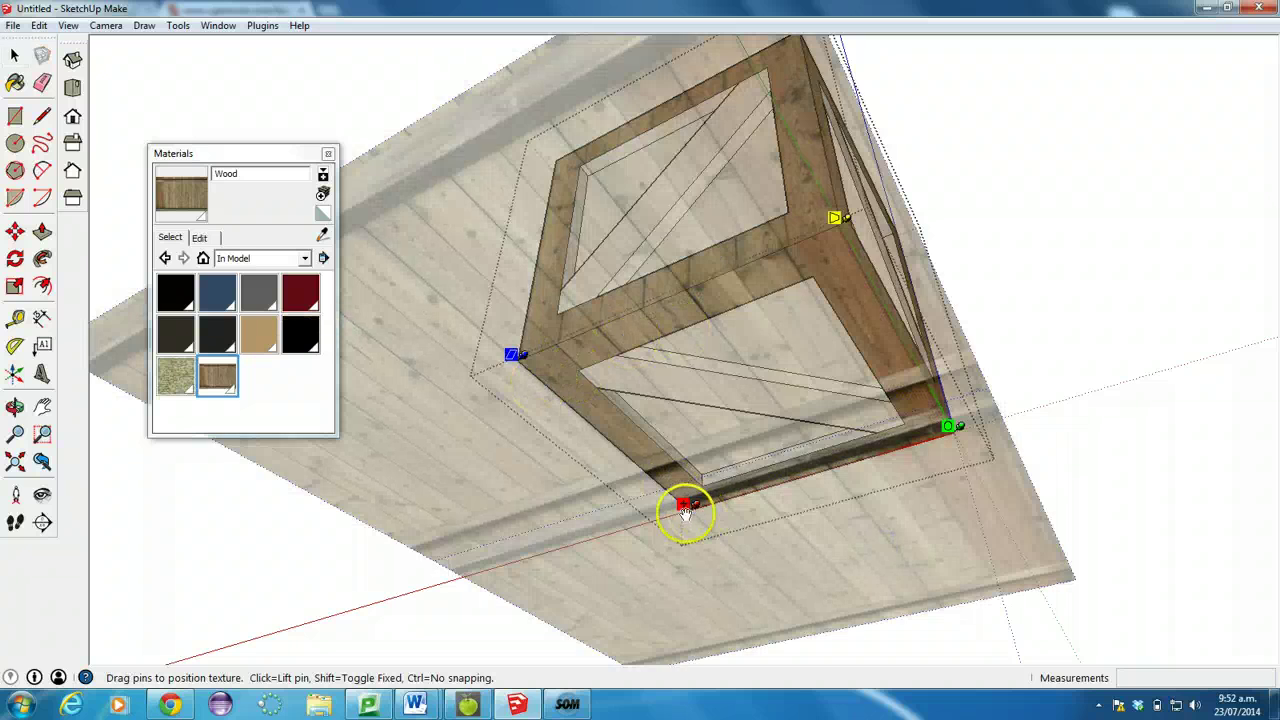
drag(683, 510, 770, 541)
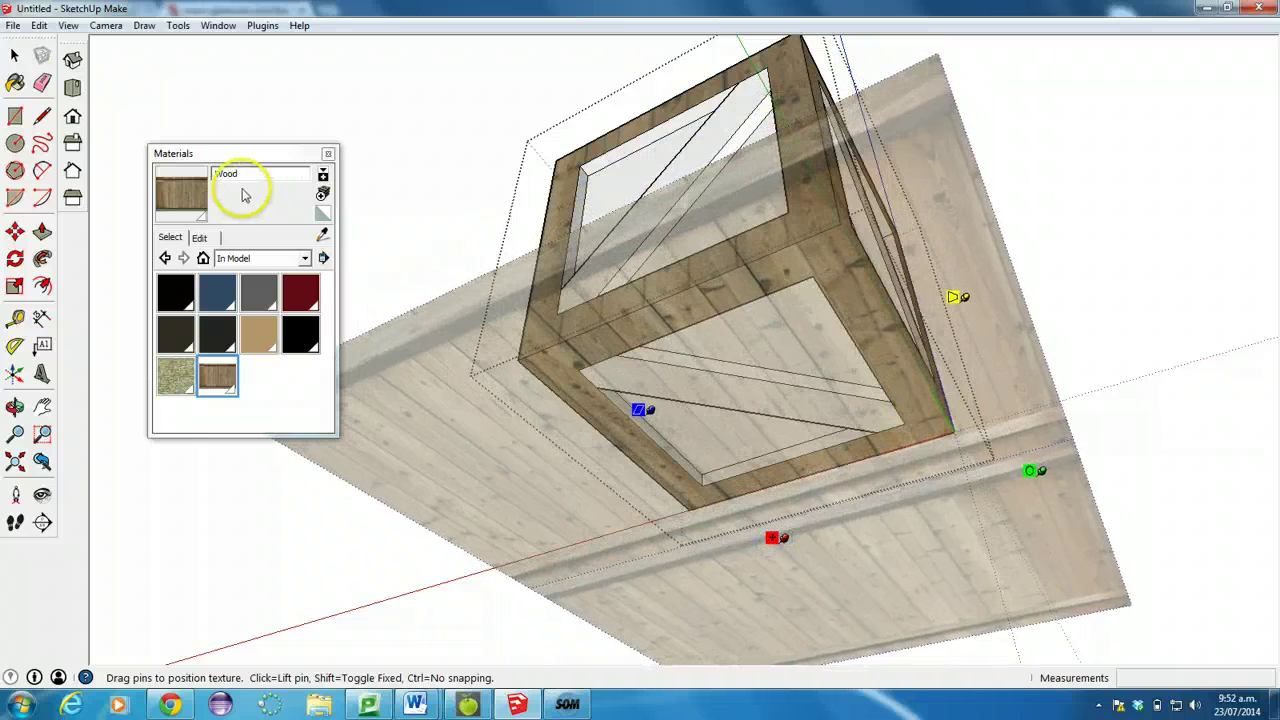
key(space)
click(418, 124)
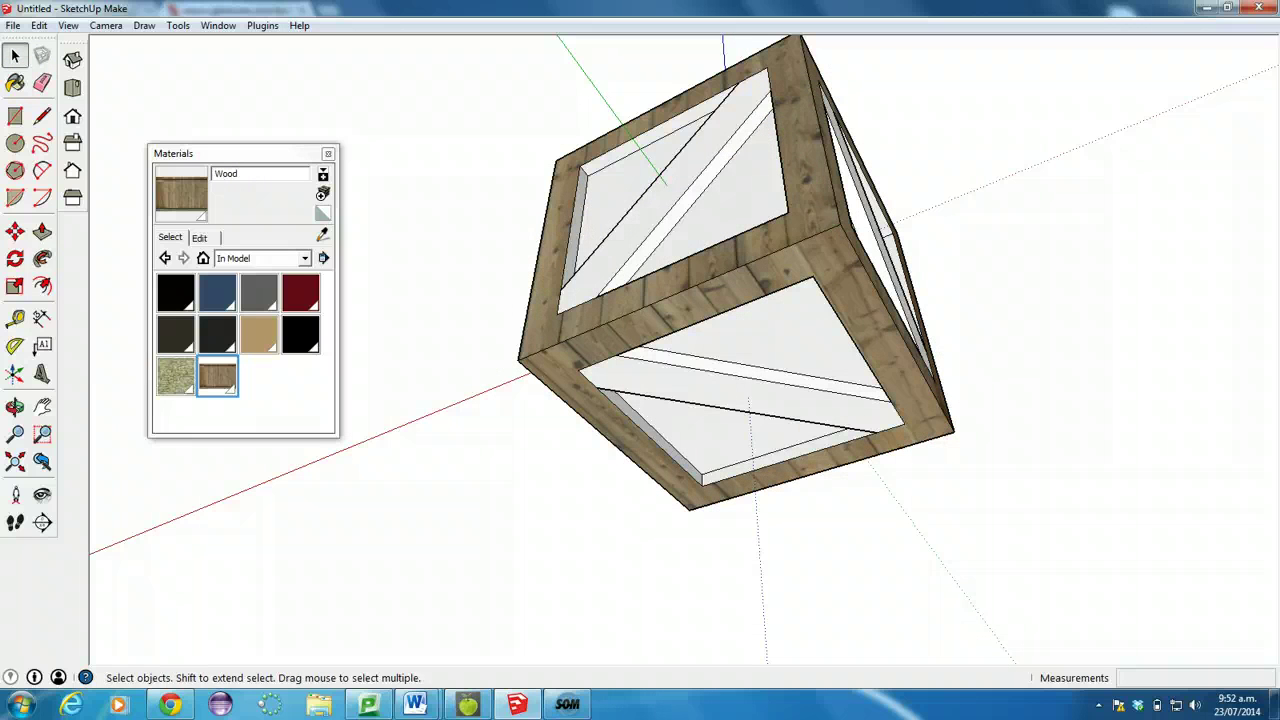
Orbit the crate back upright and pick out its top frame face.
click(15, 406)
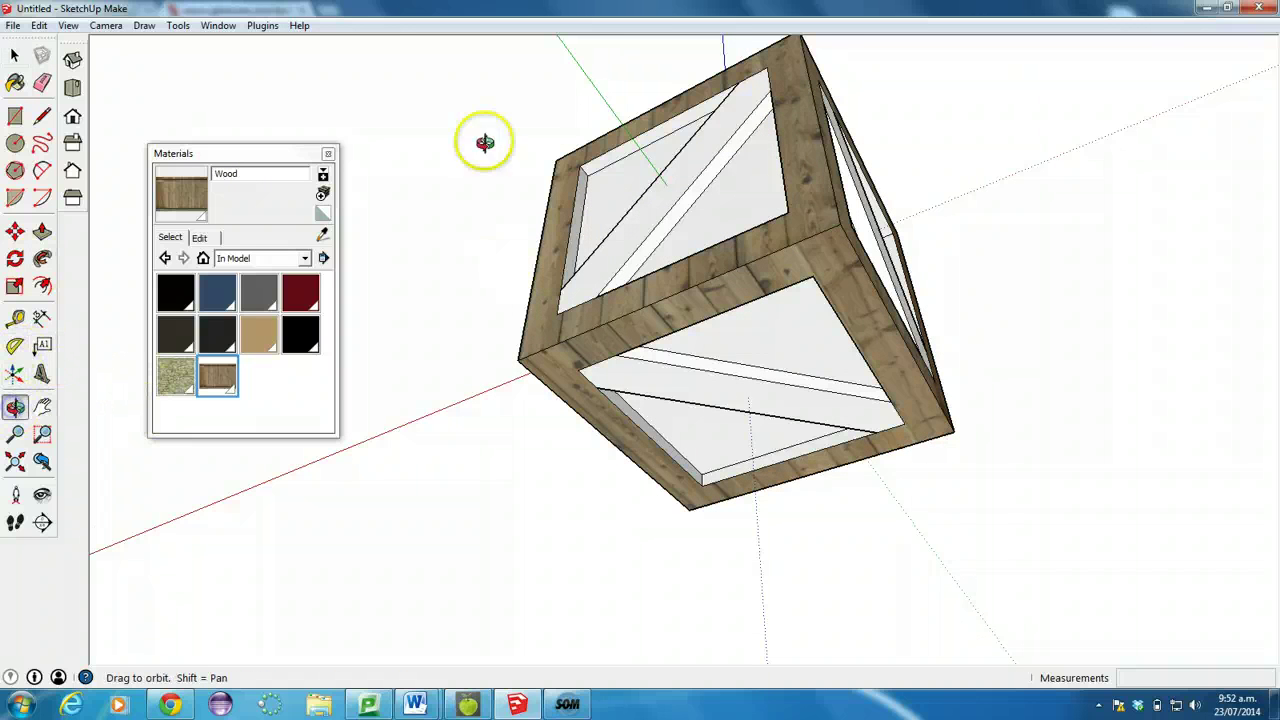
drag(485, 142, 486, 609)
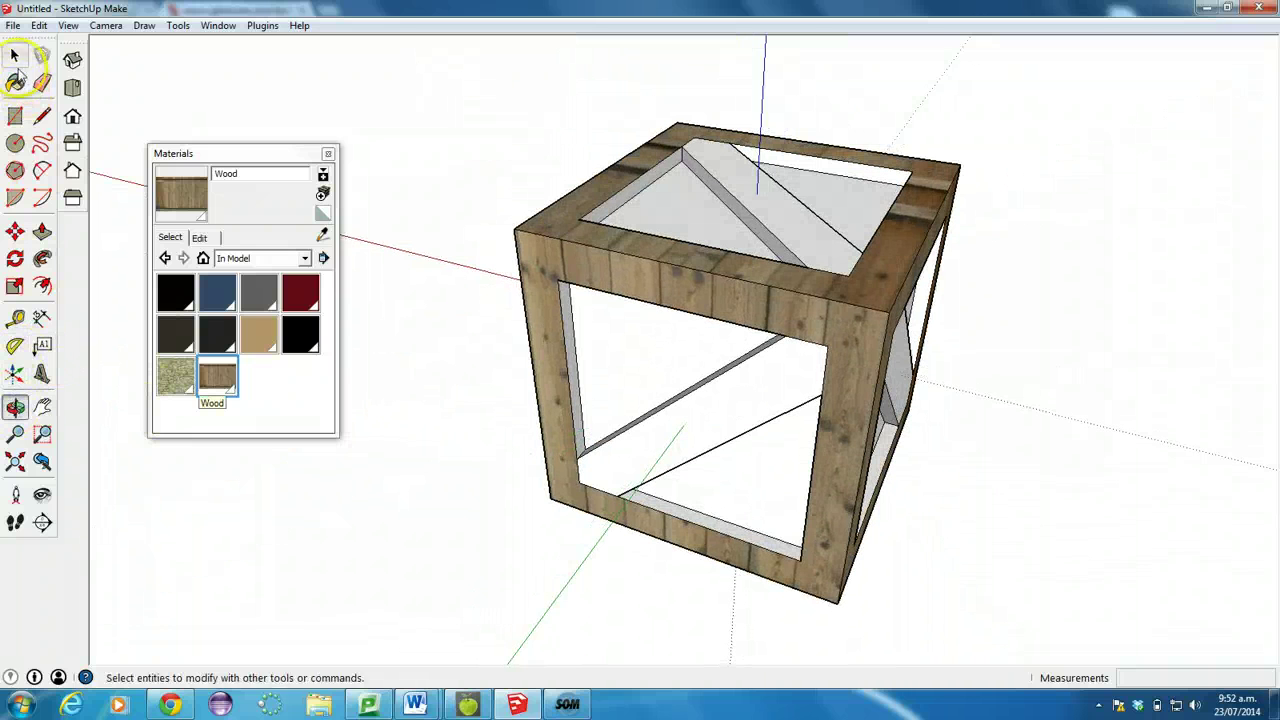
click(15, 57)
right_click(563, 207)
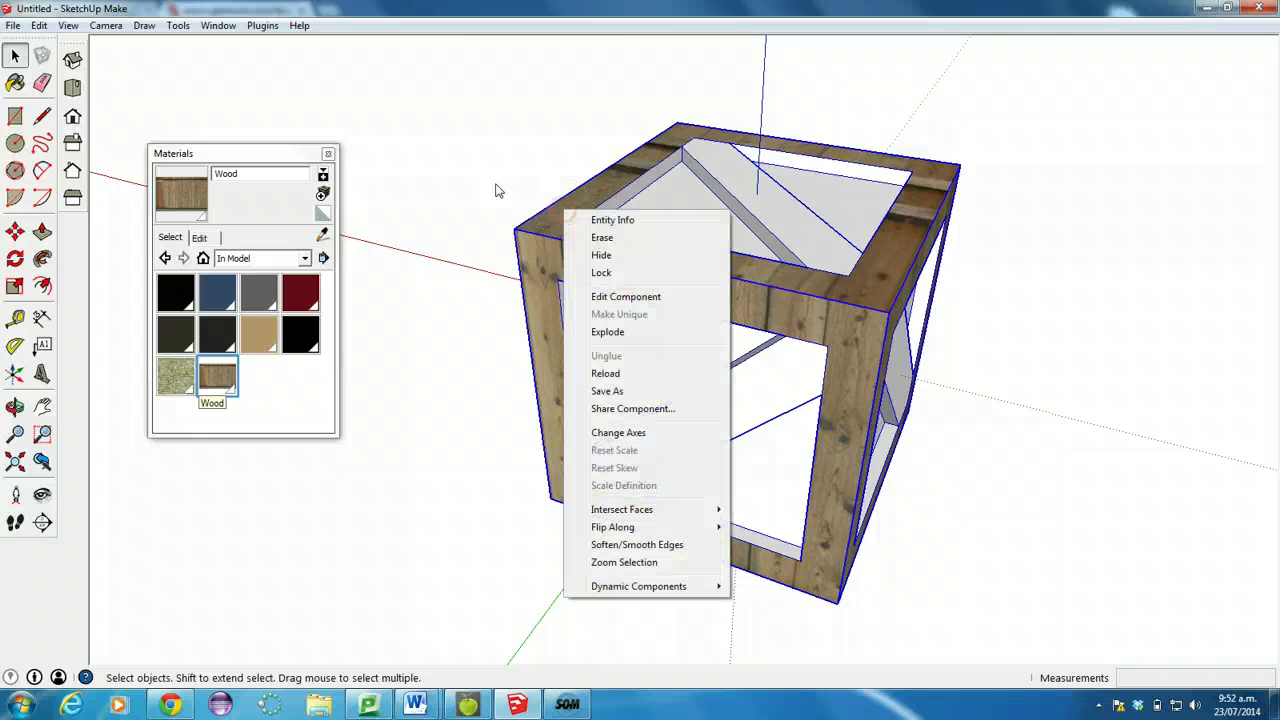
click(389, 115)
triple_click(548, 225)
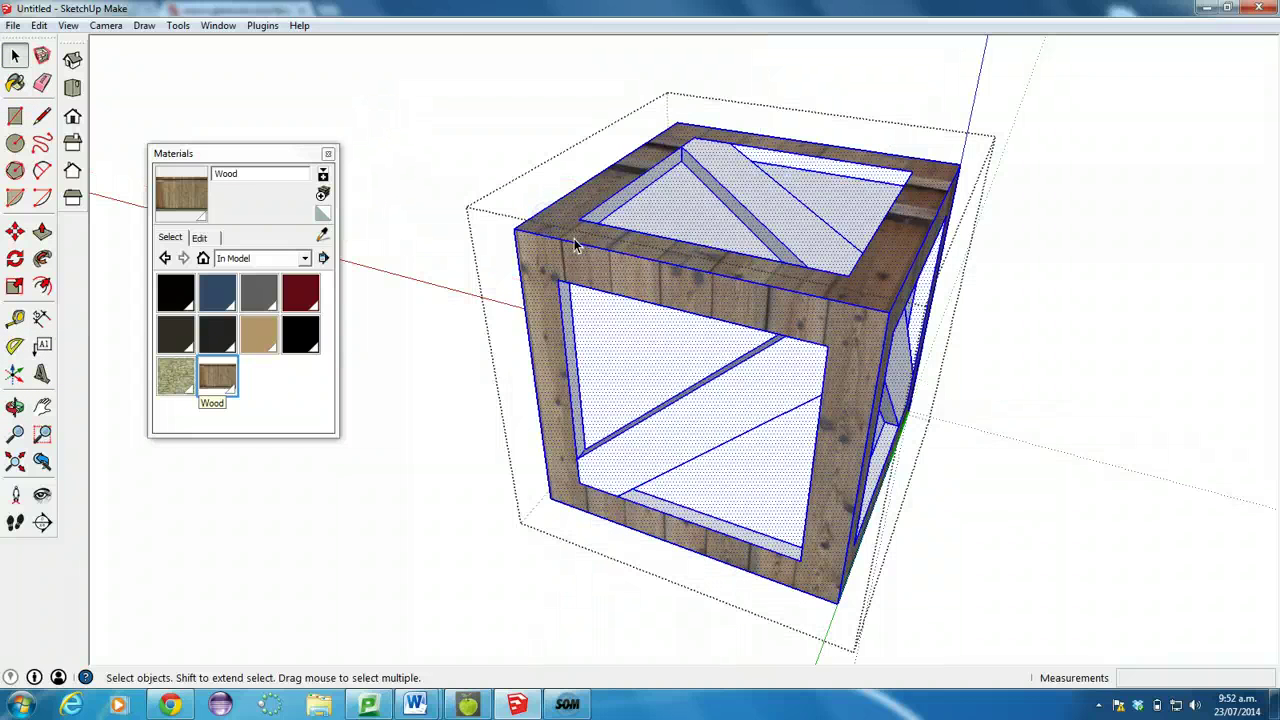
click(573, 240)
Slide the wood plank texture across the top frame via Texture > Position and confirm it.
right_click(573, 240)
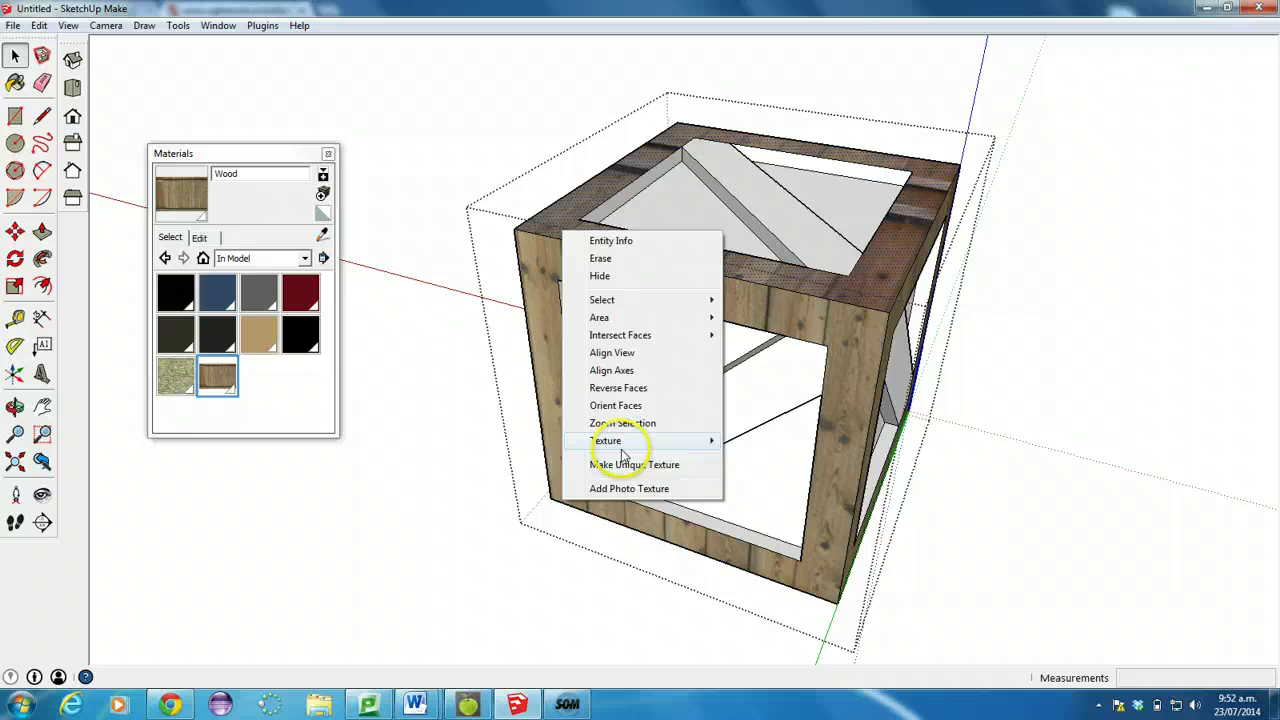
mouse_move(622, 451)
click(757, 442)
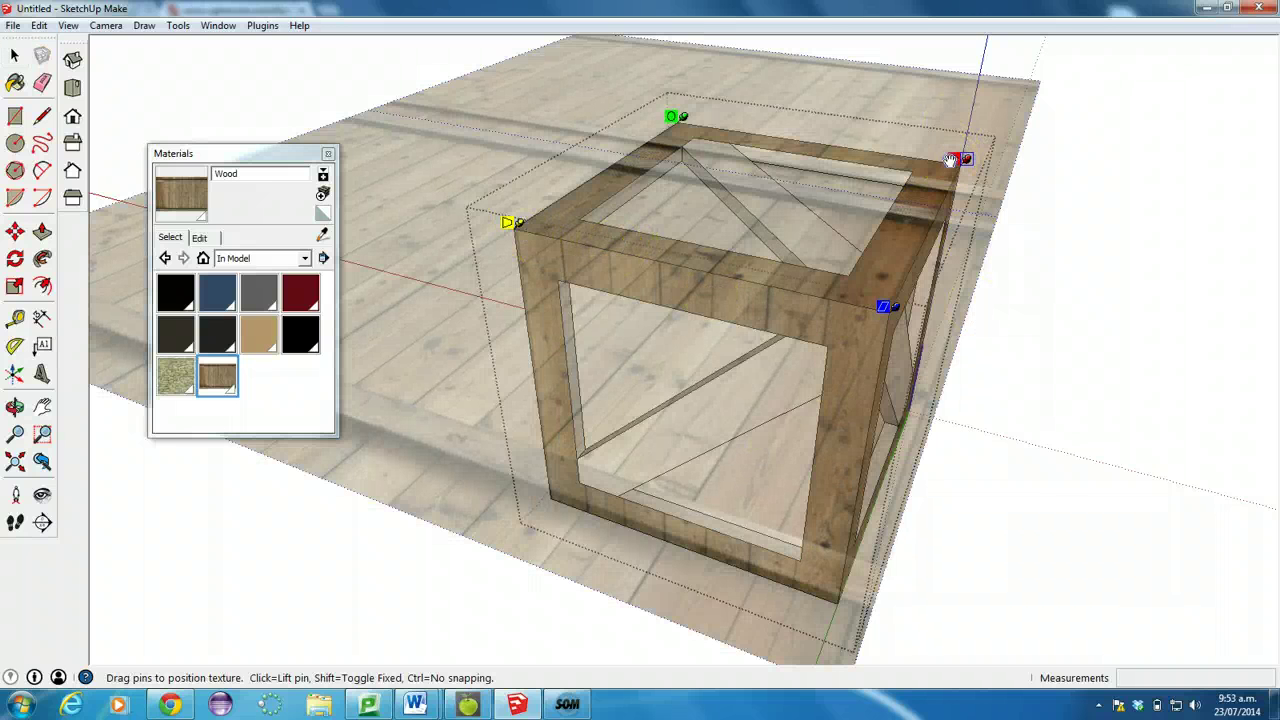
drag(951, 160, 1025, 114)
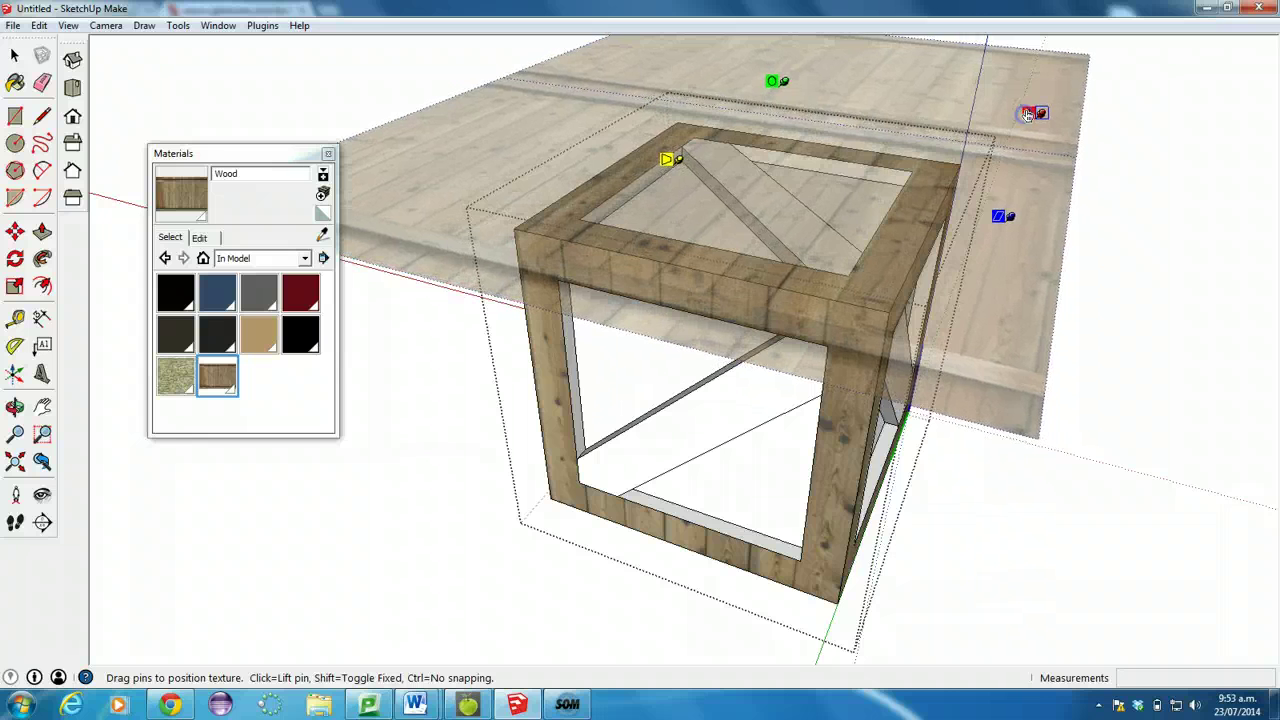
click(1130, 313)
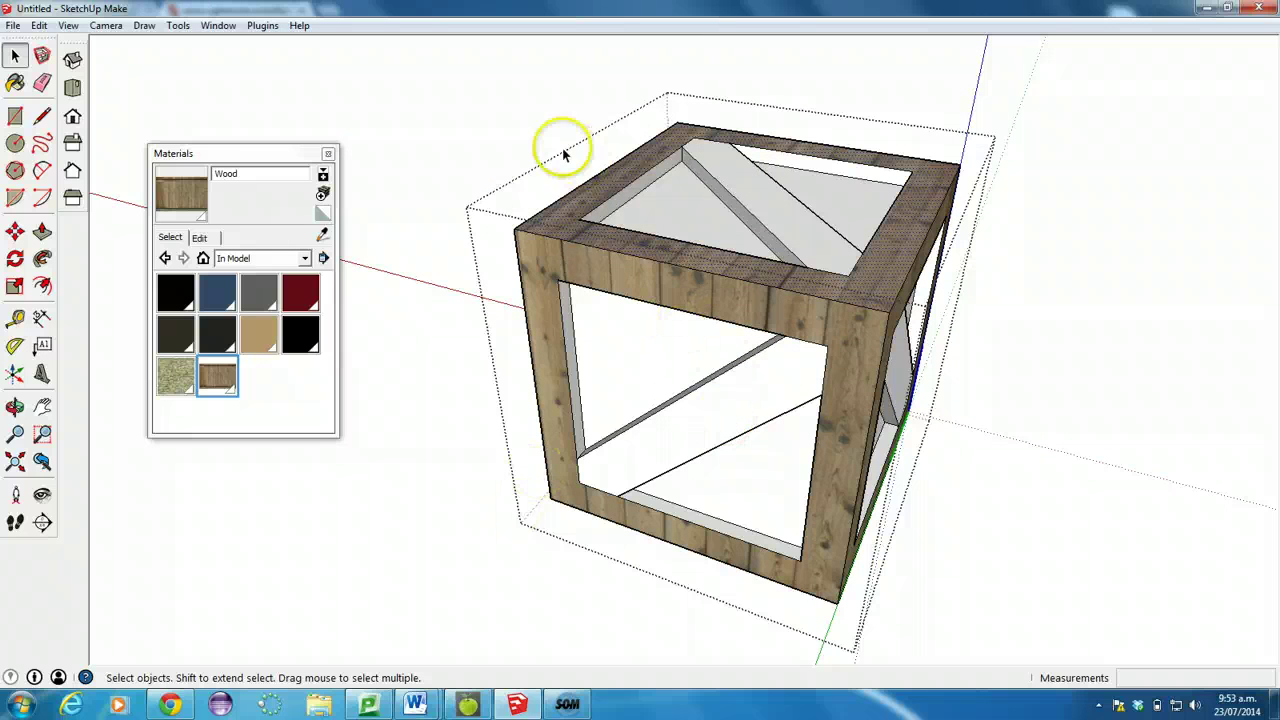
Nudge the top frame's wood texture slightly left, confirm it, and close the crate group.
right_click(567, 215)
mouse_move(612, 420)
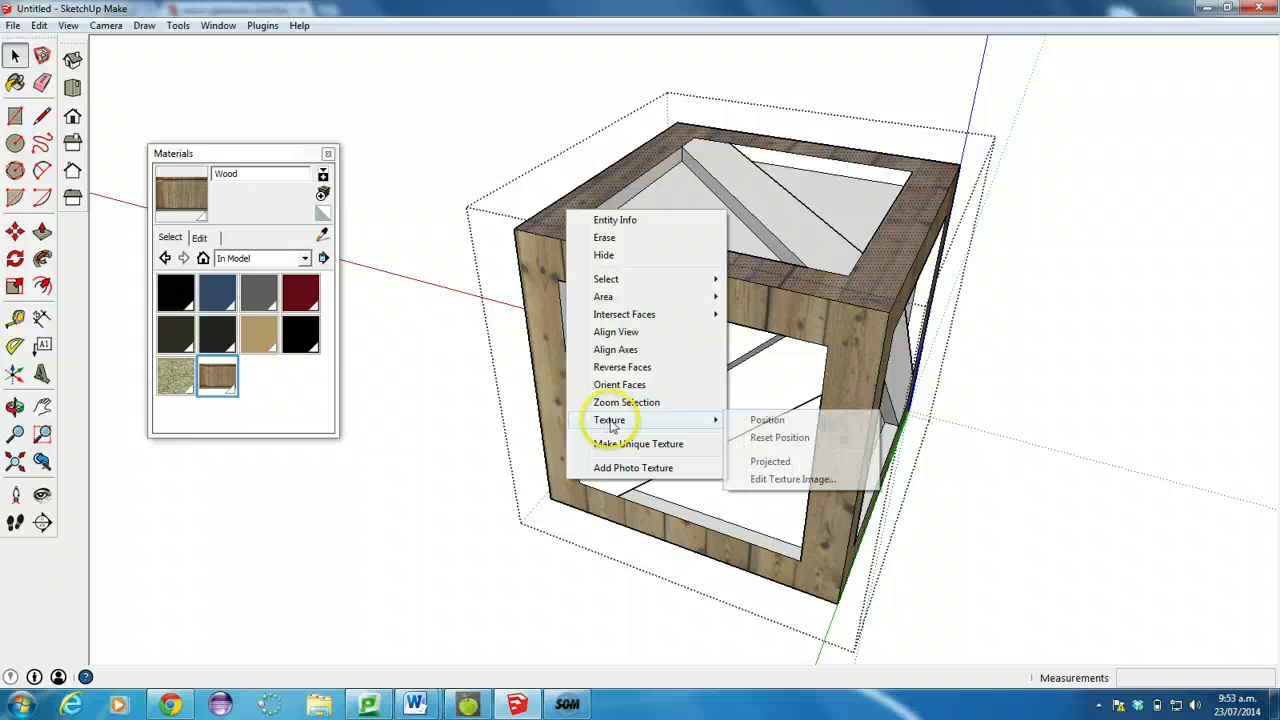
click(767, 420)
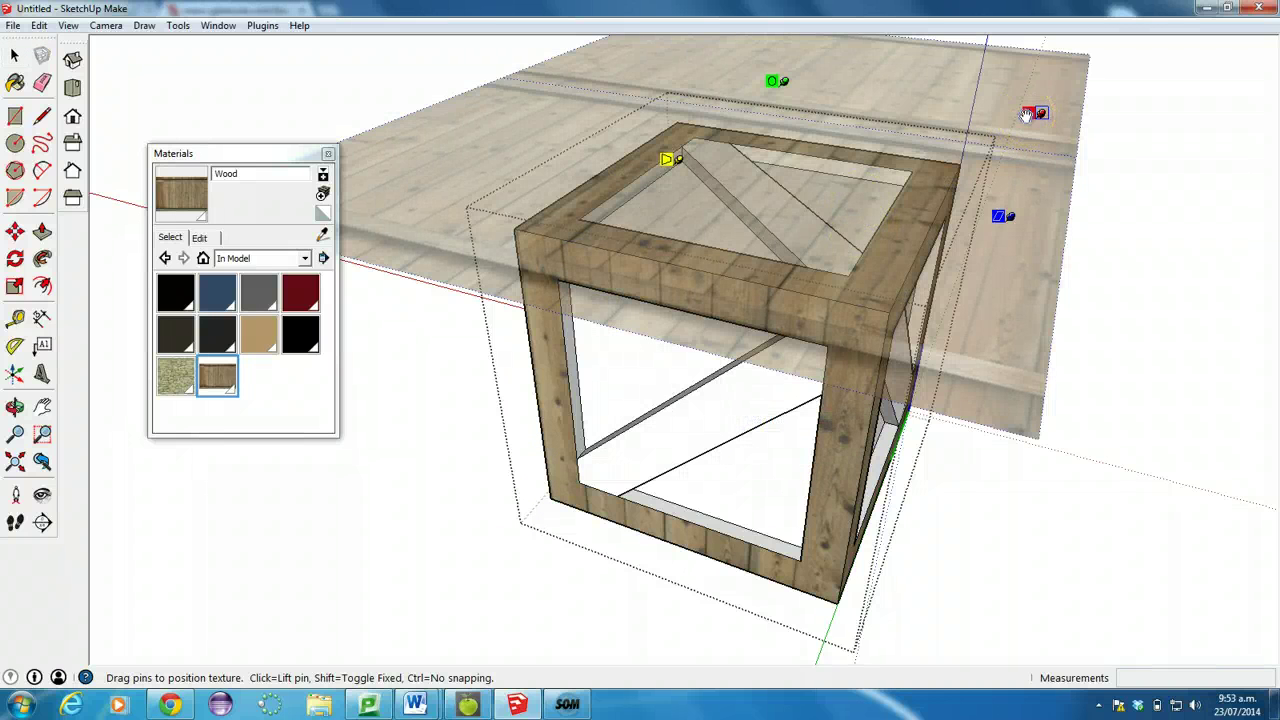
drag(1027, 116, 1020, 116)
click(1087, 420)
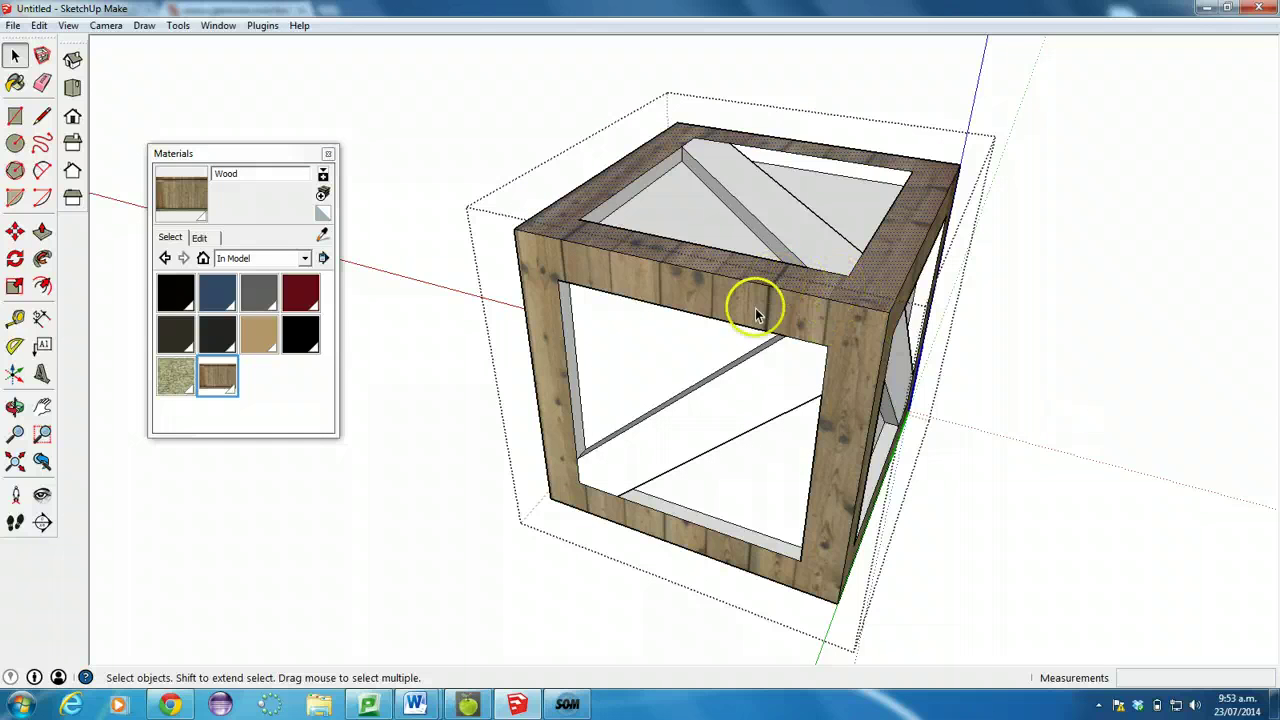
click(1083, 434)
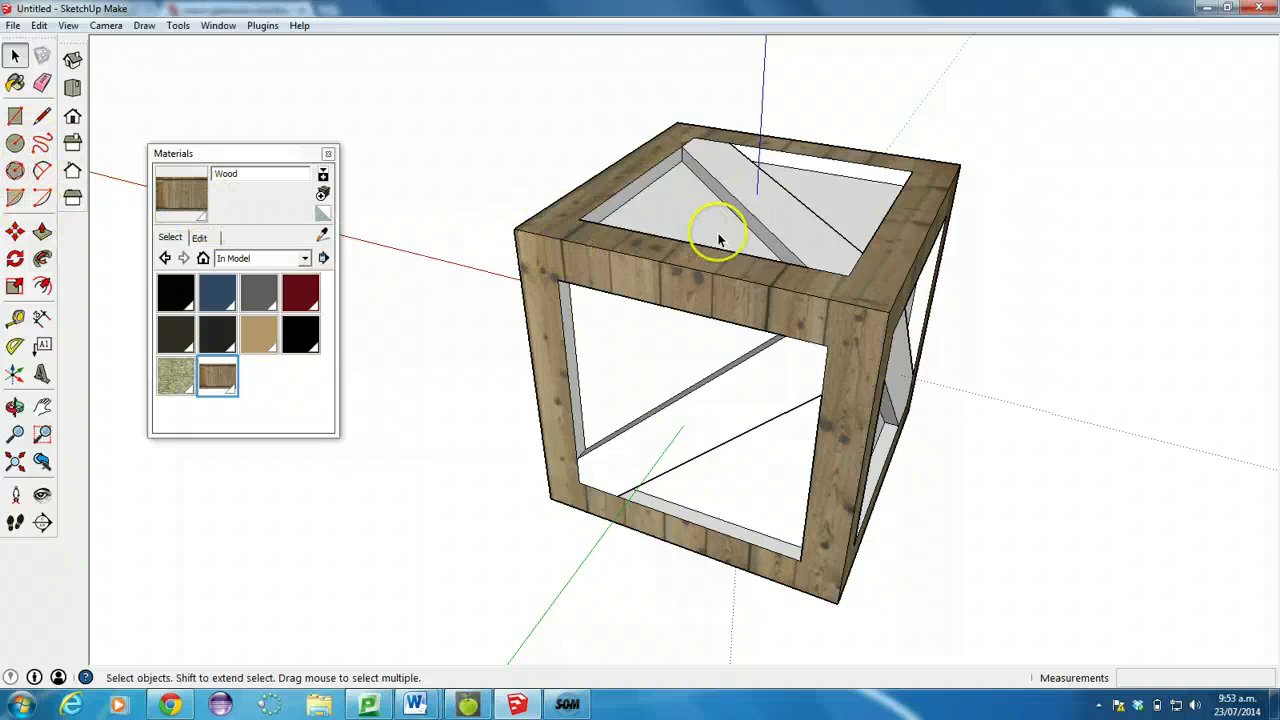
Enter the frame group and paint the top diagonal brace with Wood.
click(752, 200)
double_click(721, 234)
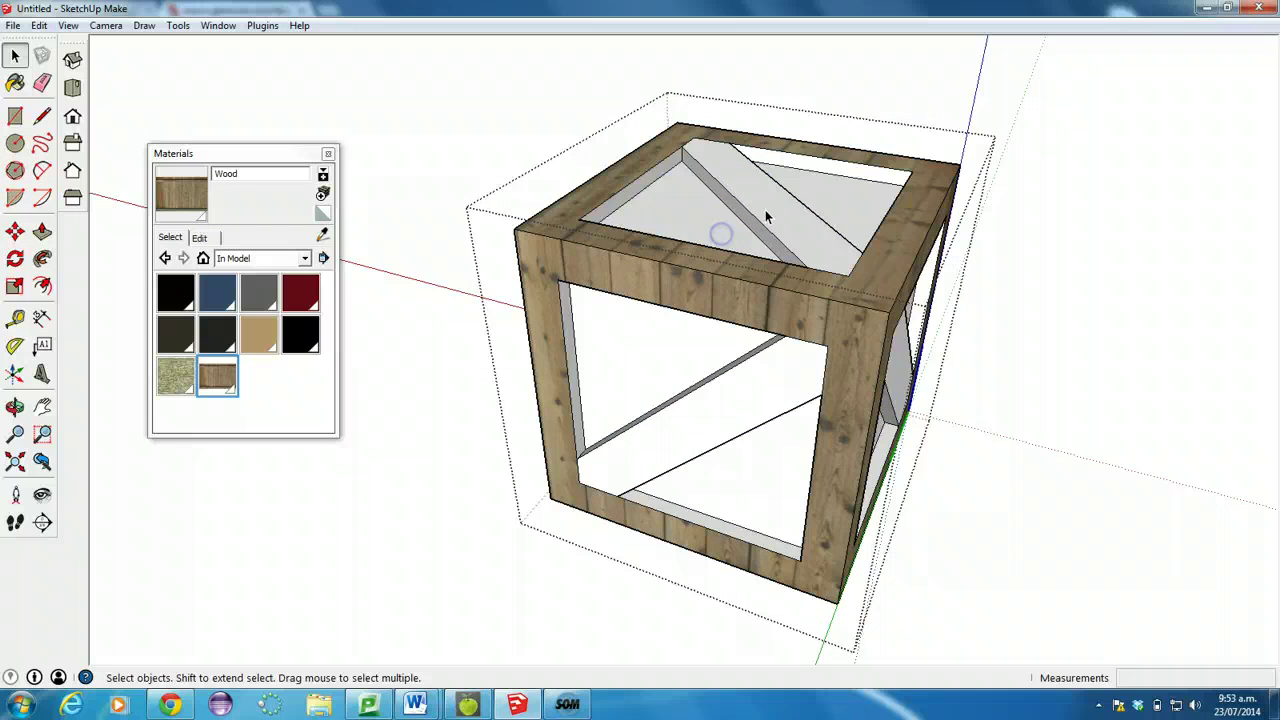
click(780, 199)
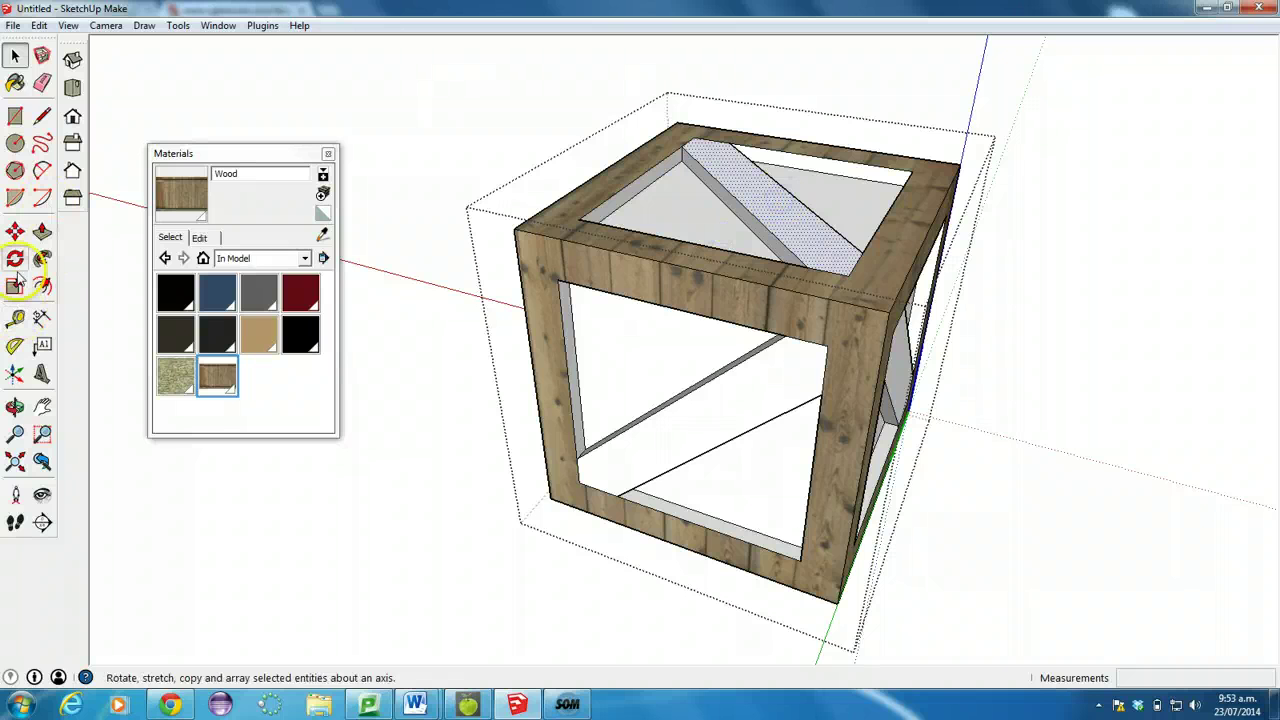
click(15, 83)
click(762, 198)
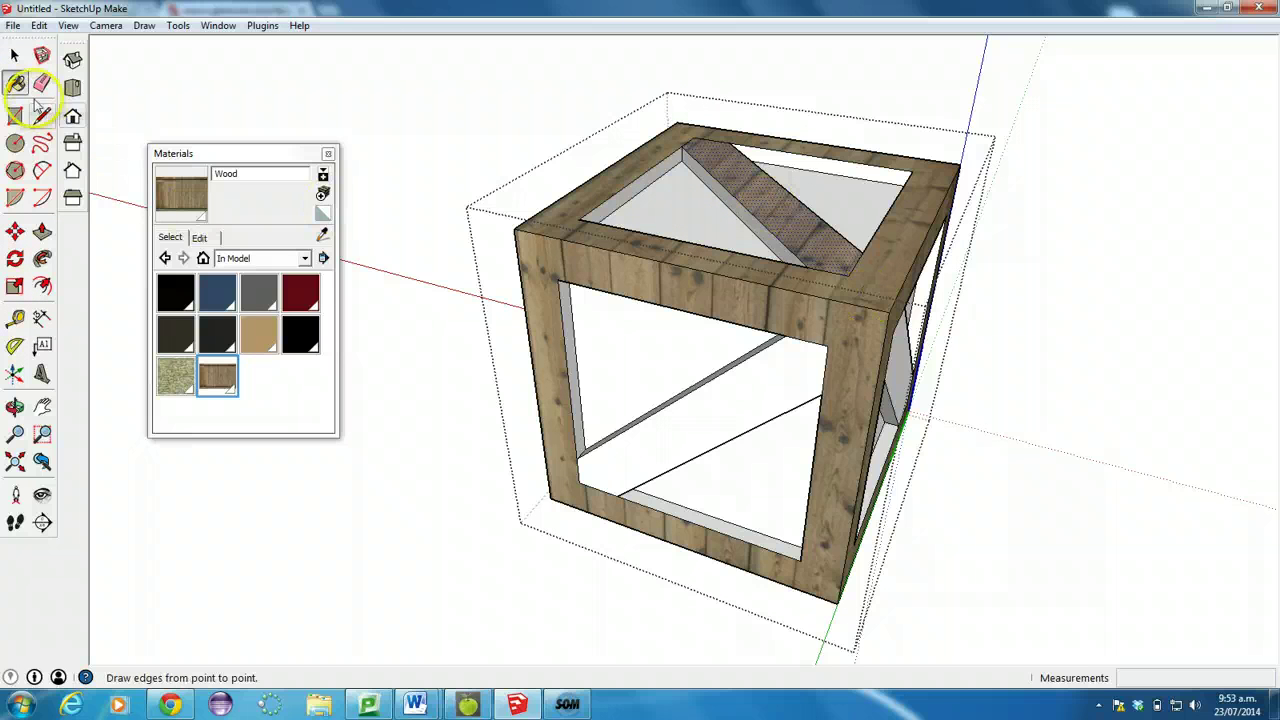
Rotate the brace's wood grain to run along its length and slide it across the face.
click(15, 55)
right_click(779, 208)
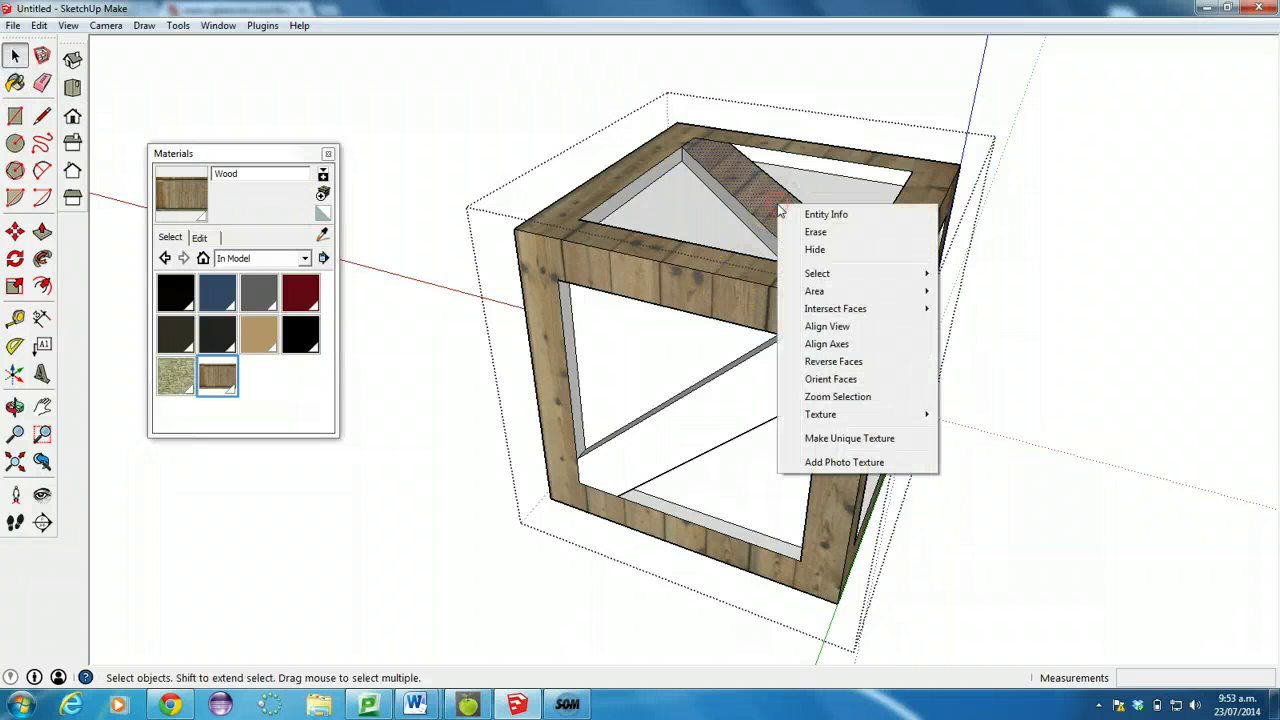
mouse_move(894, 418)
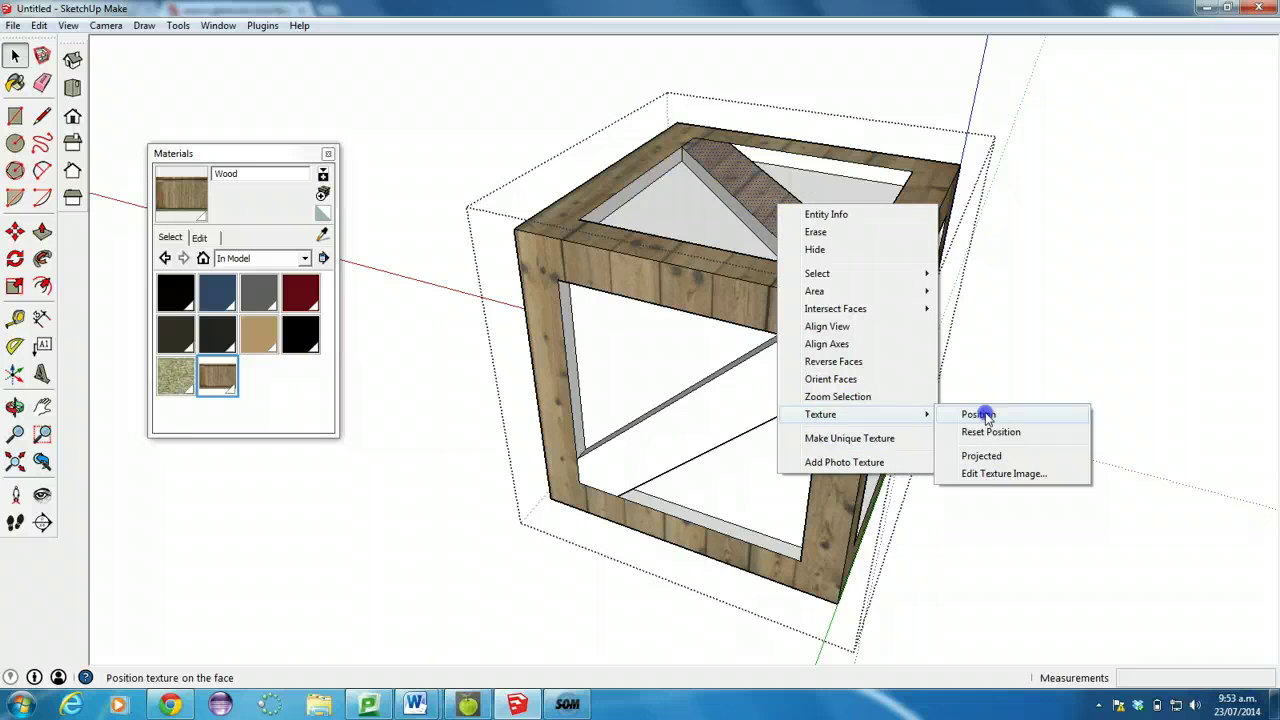
click(975, 412)
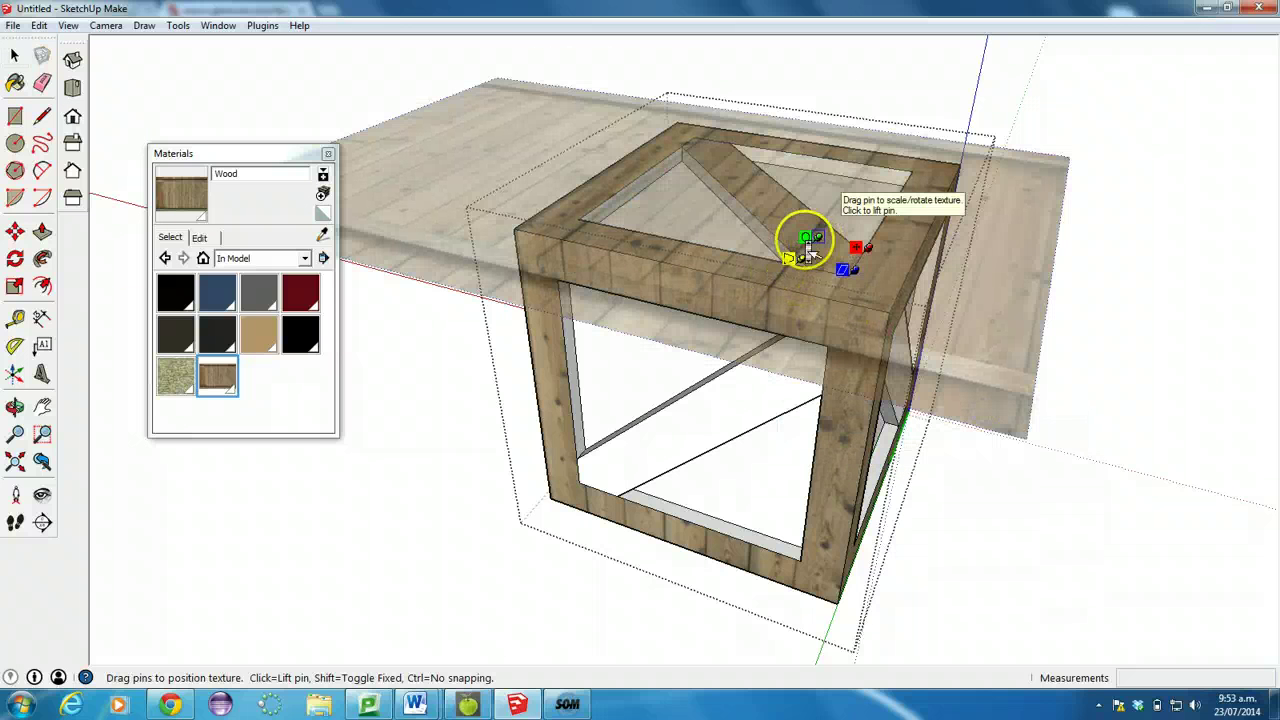
scroll(806, 243, up, 4)
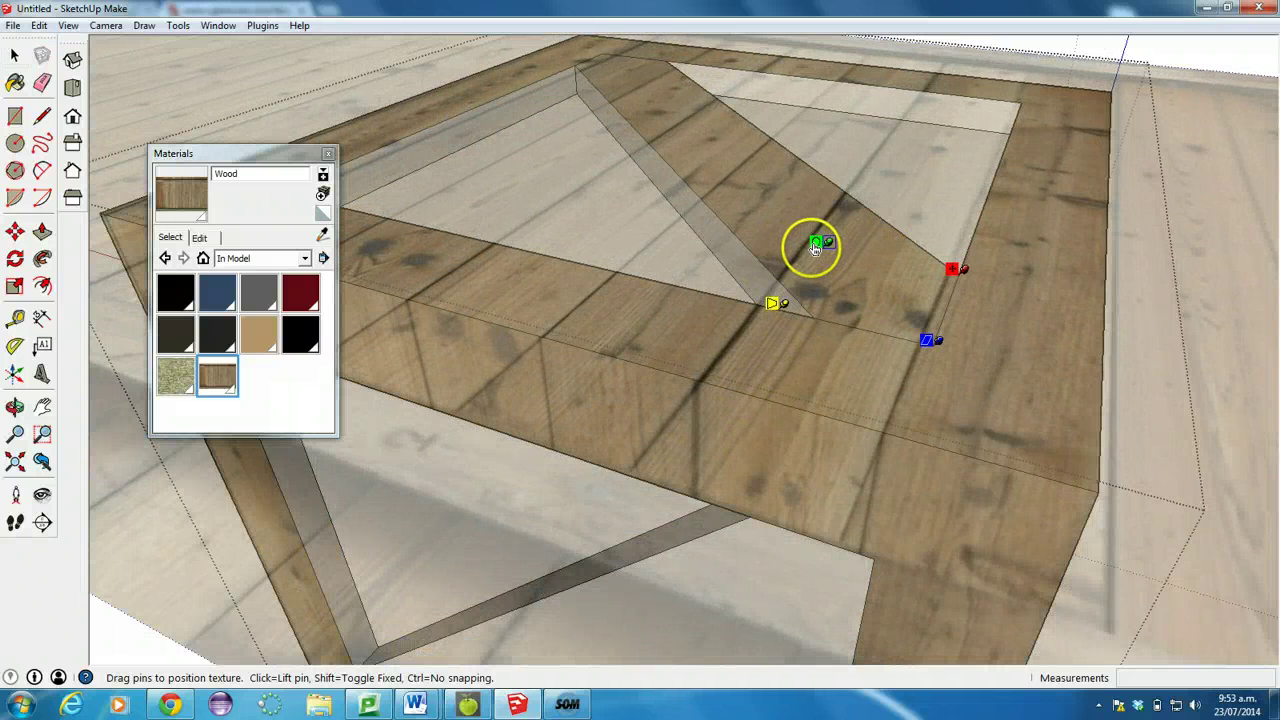
drag(815, 248, 788, 304)
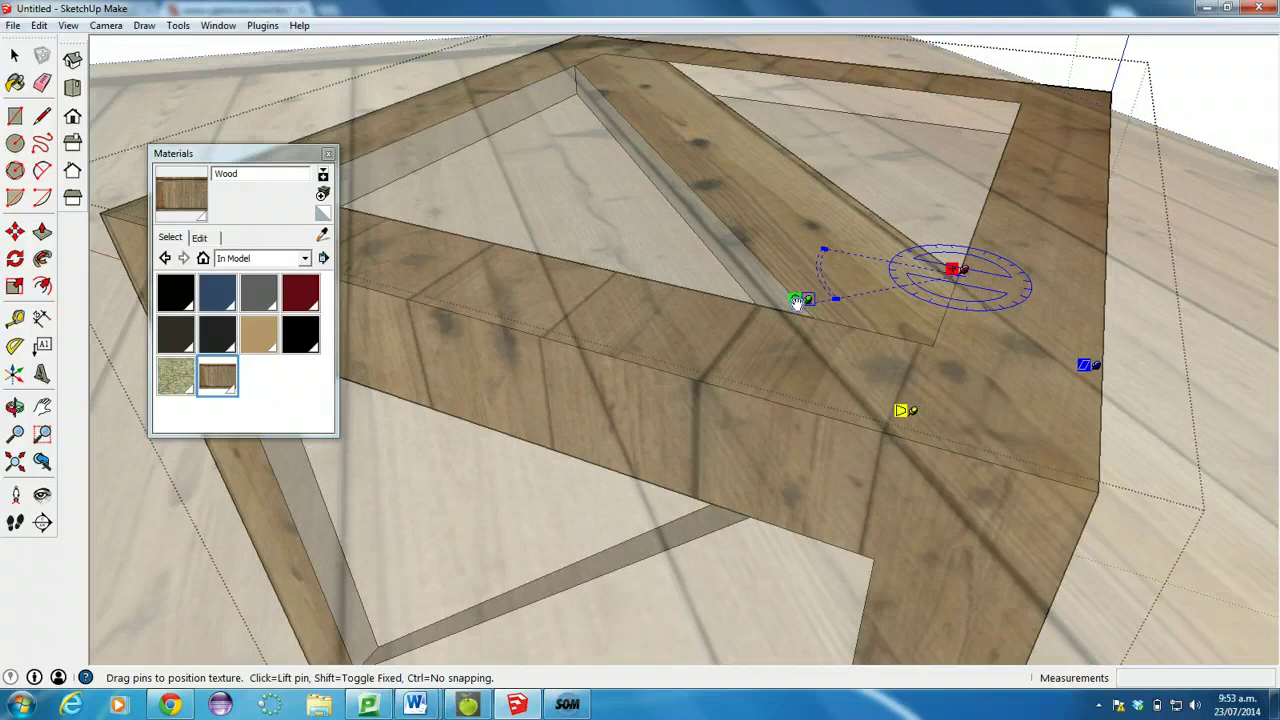
drag(794, 302, 774, 308)
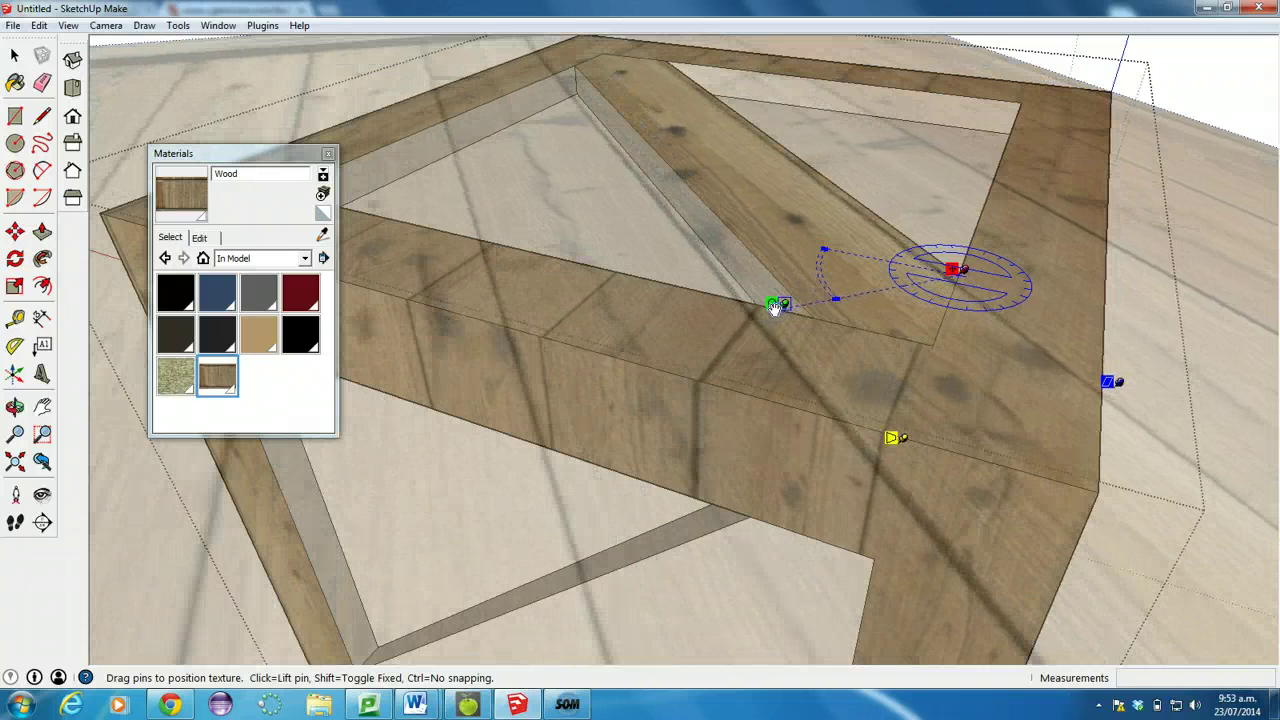
click(963, 273)
drag(950, 272, 975, 278)
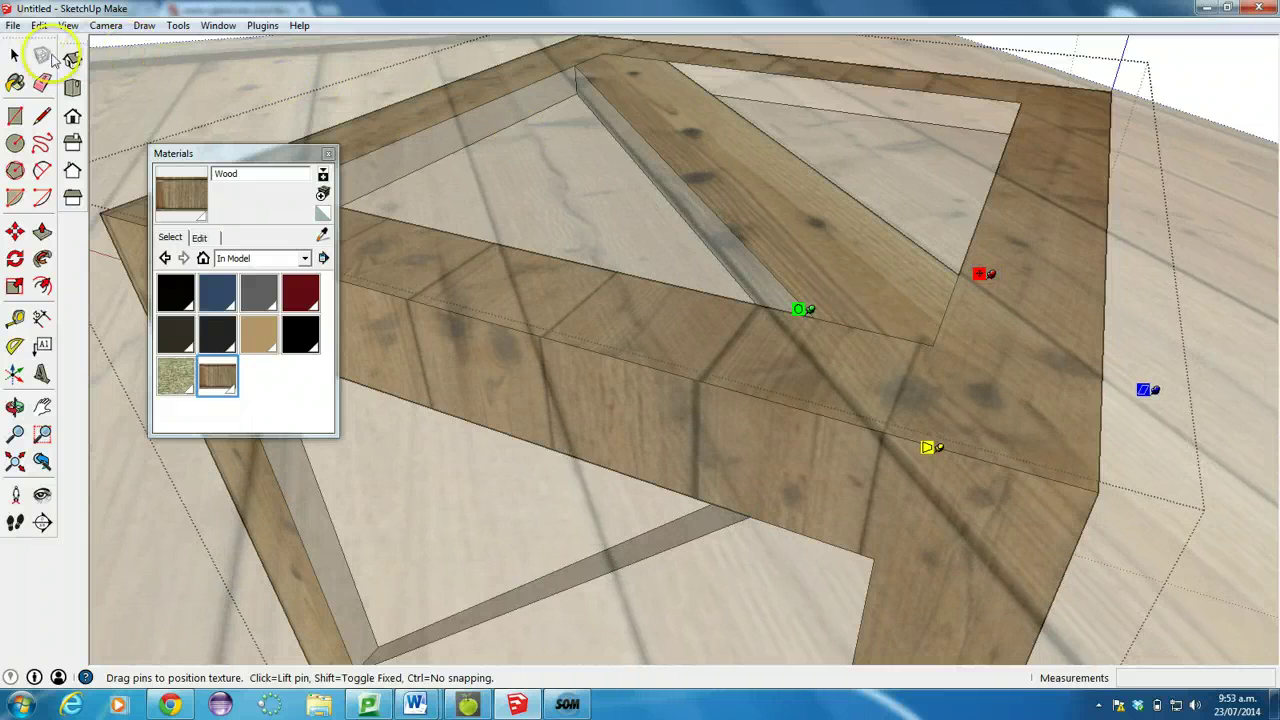
click(50, 58)
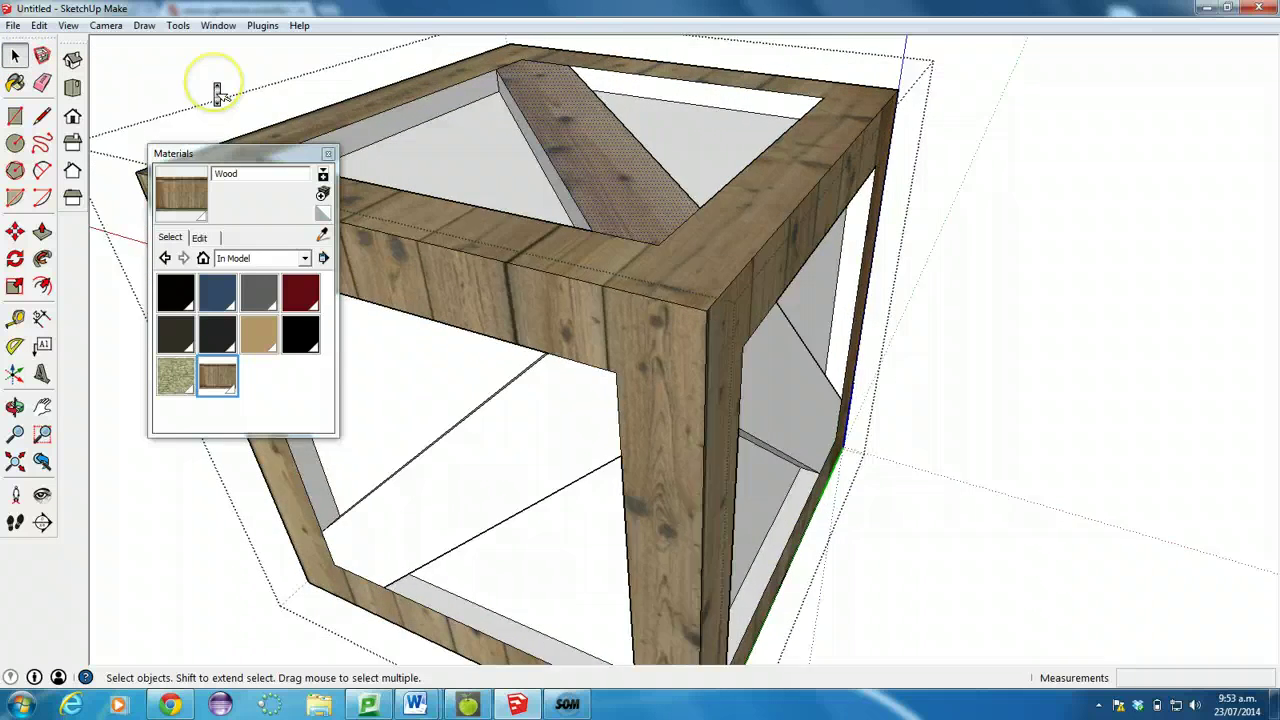
Paint the lower diagonal brace and the right side brace with Wood.
scroll(216, 91, up, 1)
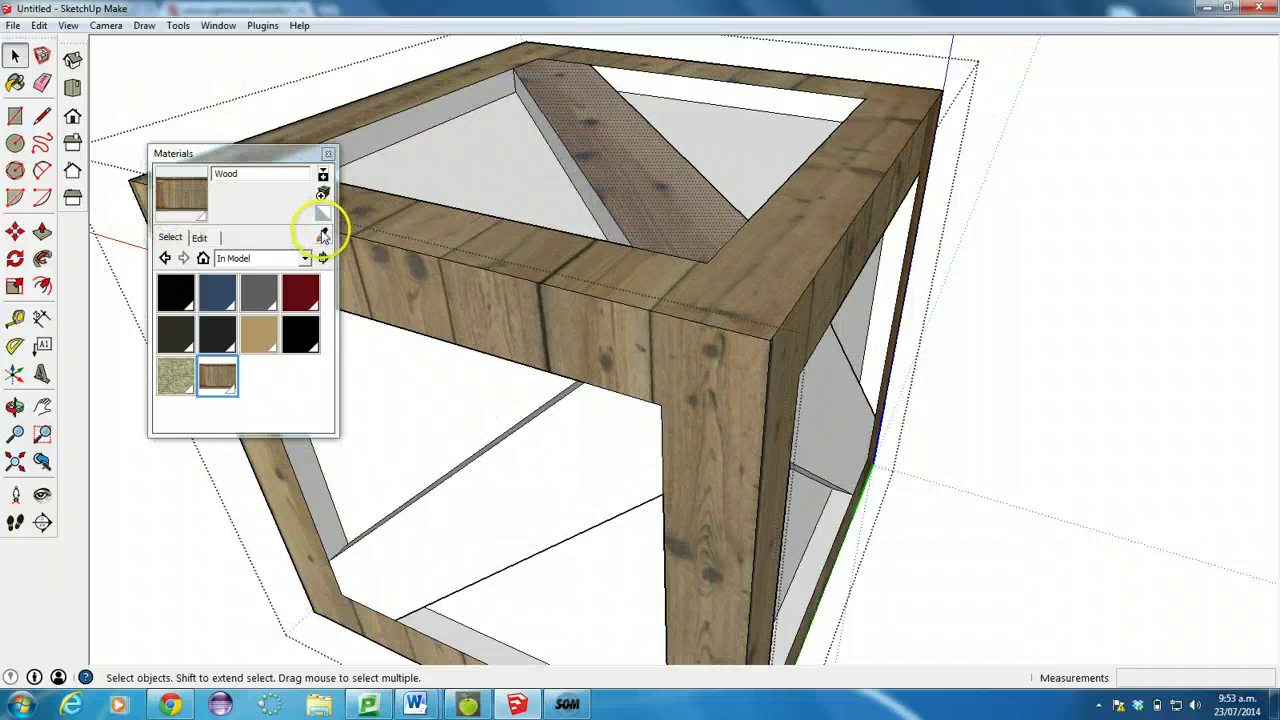
click(15, 83)
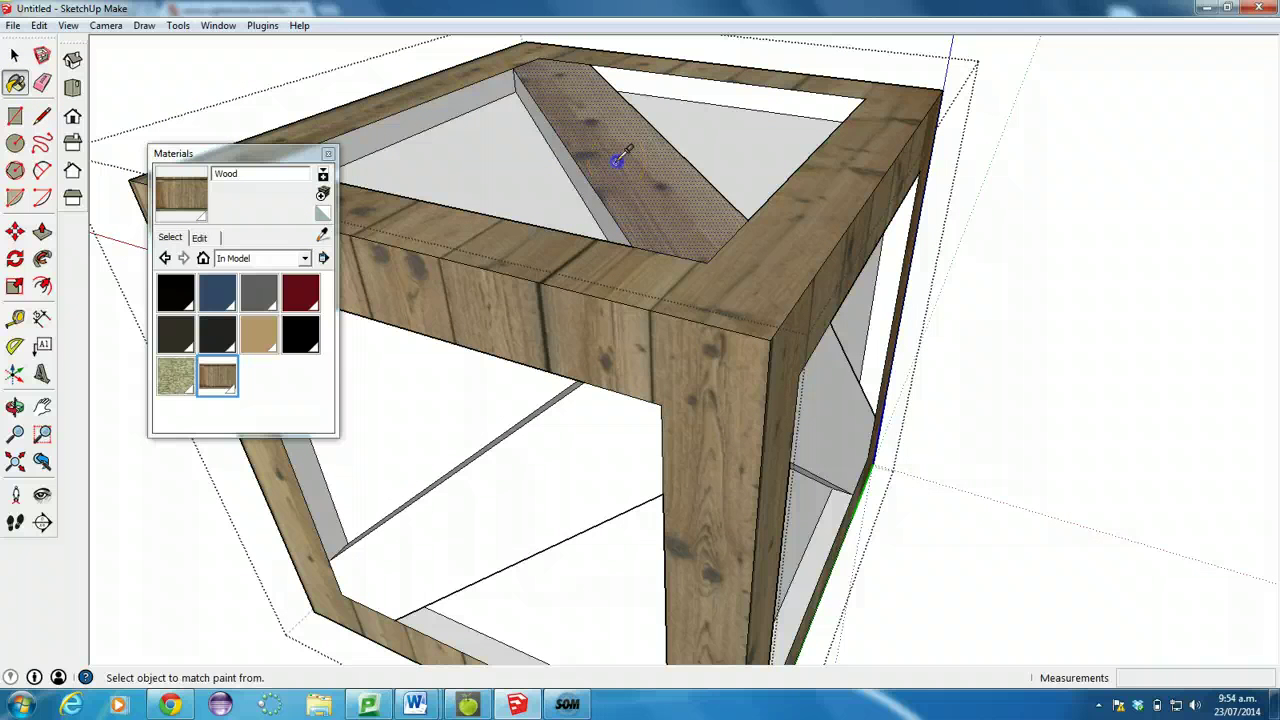
click(558, 440)
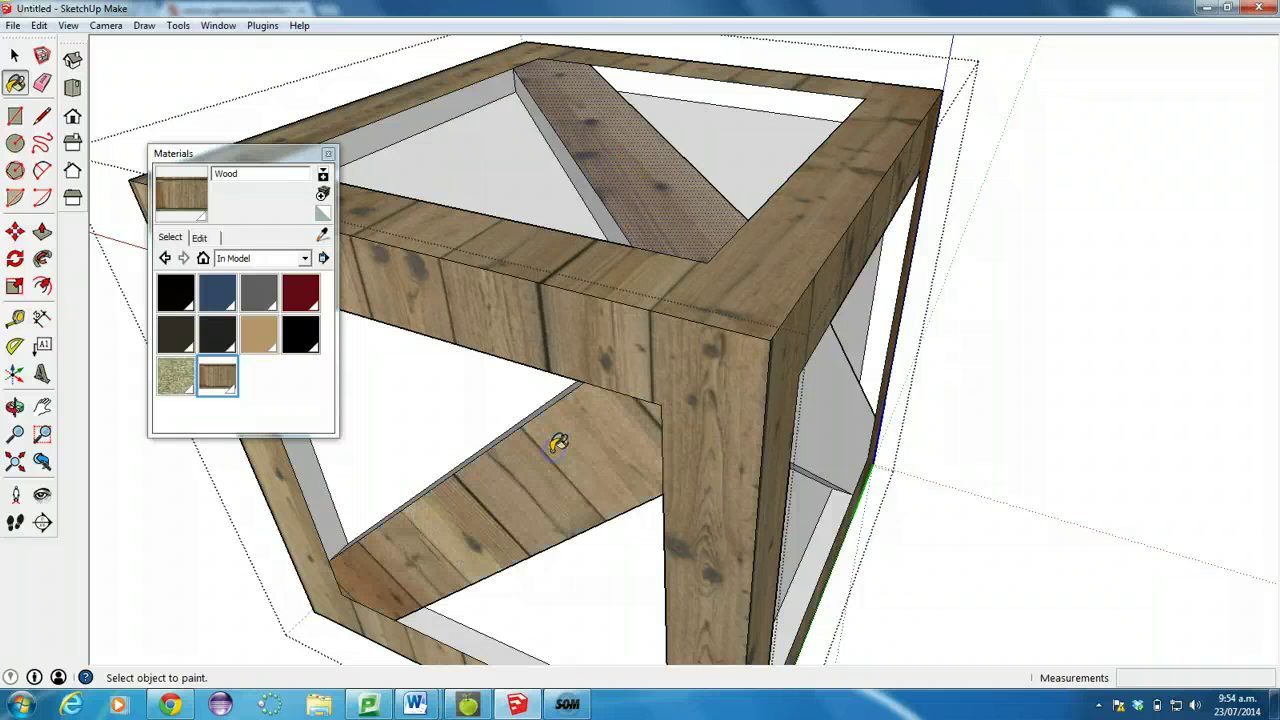
click(829, 425)
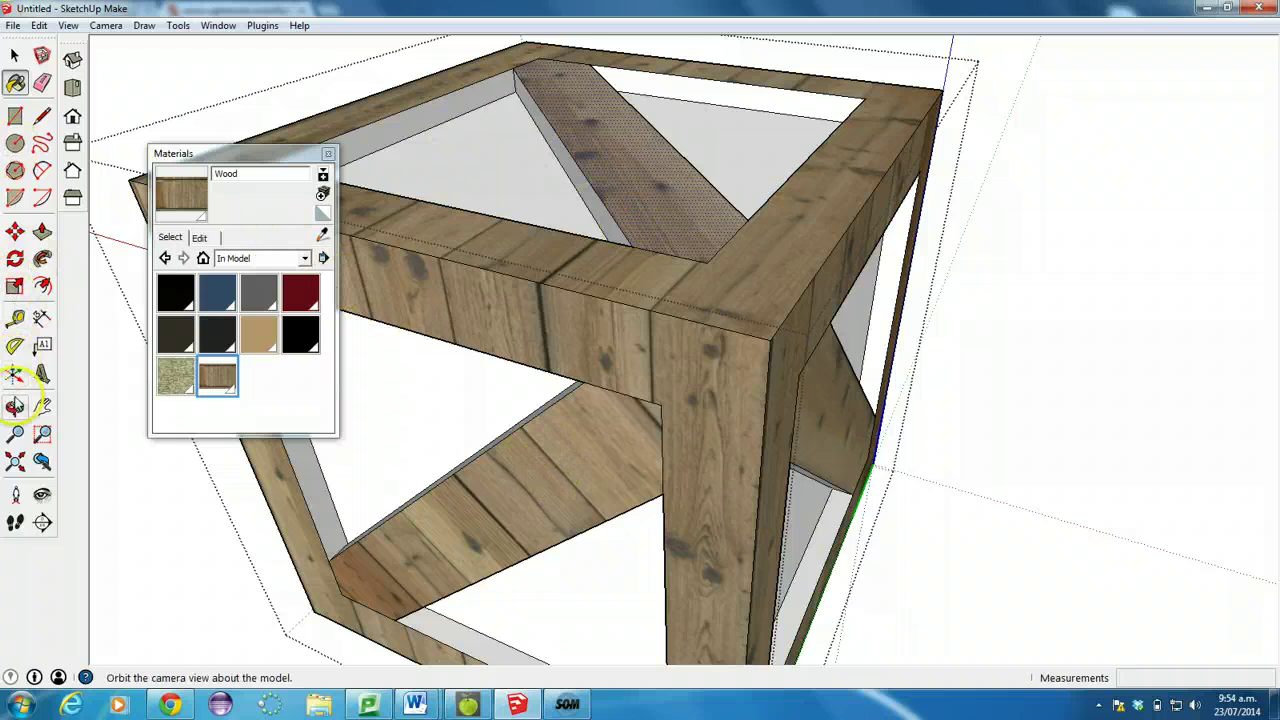
Orbit the crate front-on and paint the front diagonal strut with Wood.
click(15, 406)
drag(672, 398, 174, 443)
scroll(631, 428, down, 3)
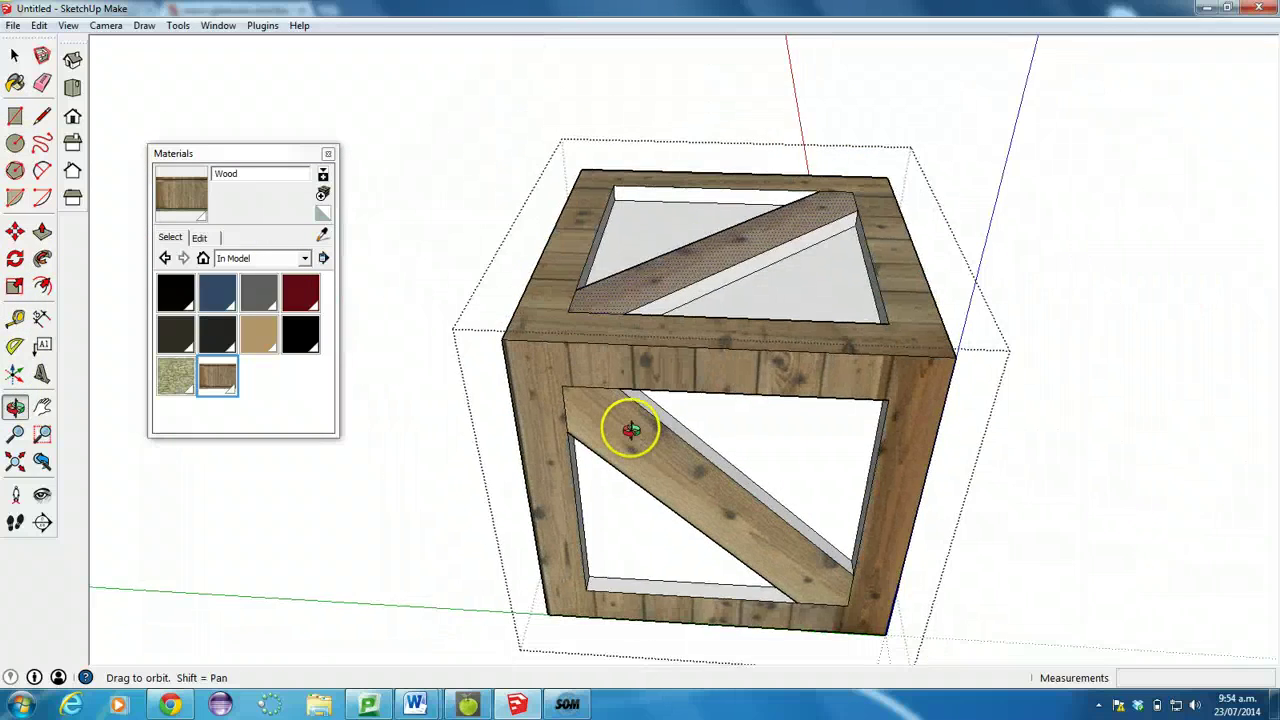
drag(631, 428, 443, 137)
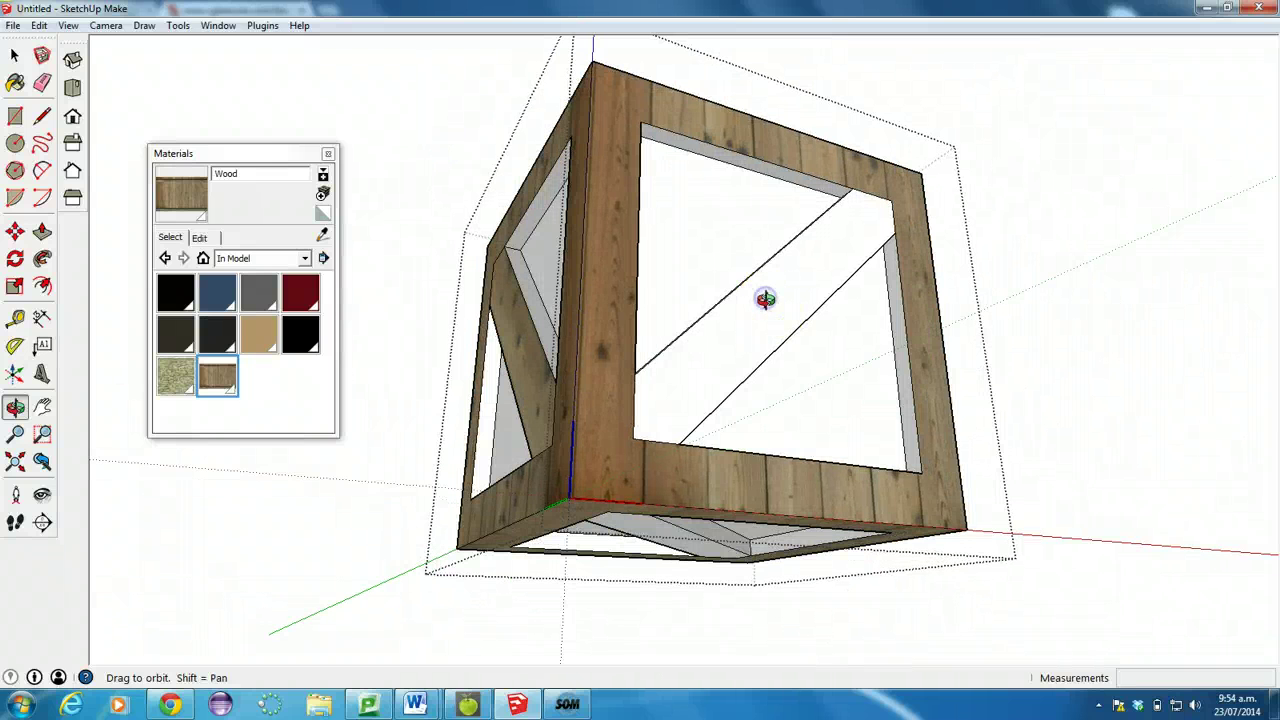
click(15, 83)
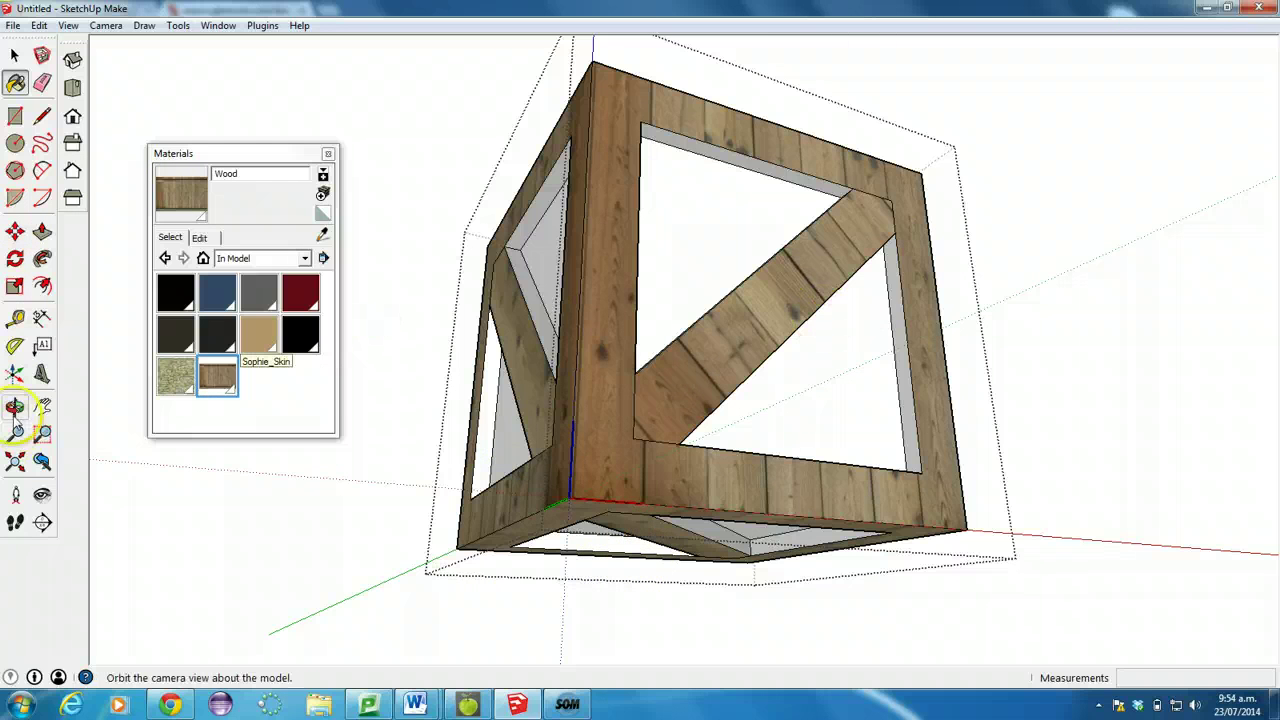
click(15, 406)
drag(130, 390, 175, 457)
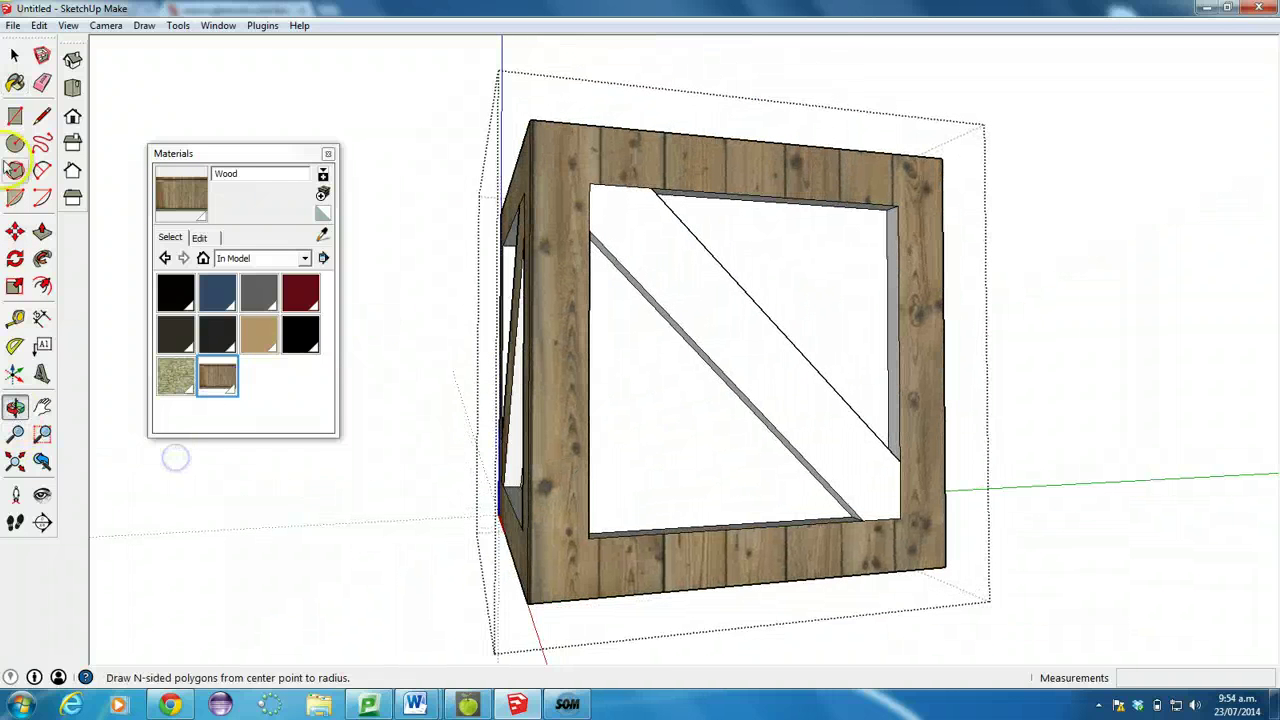
click(15, 83)
click(653, 259)
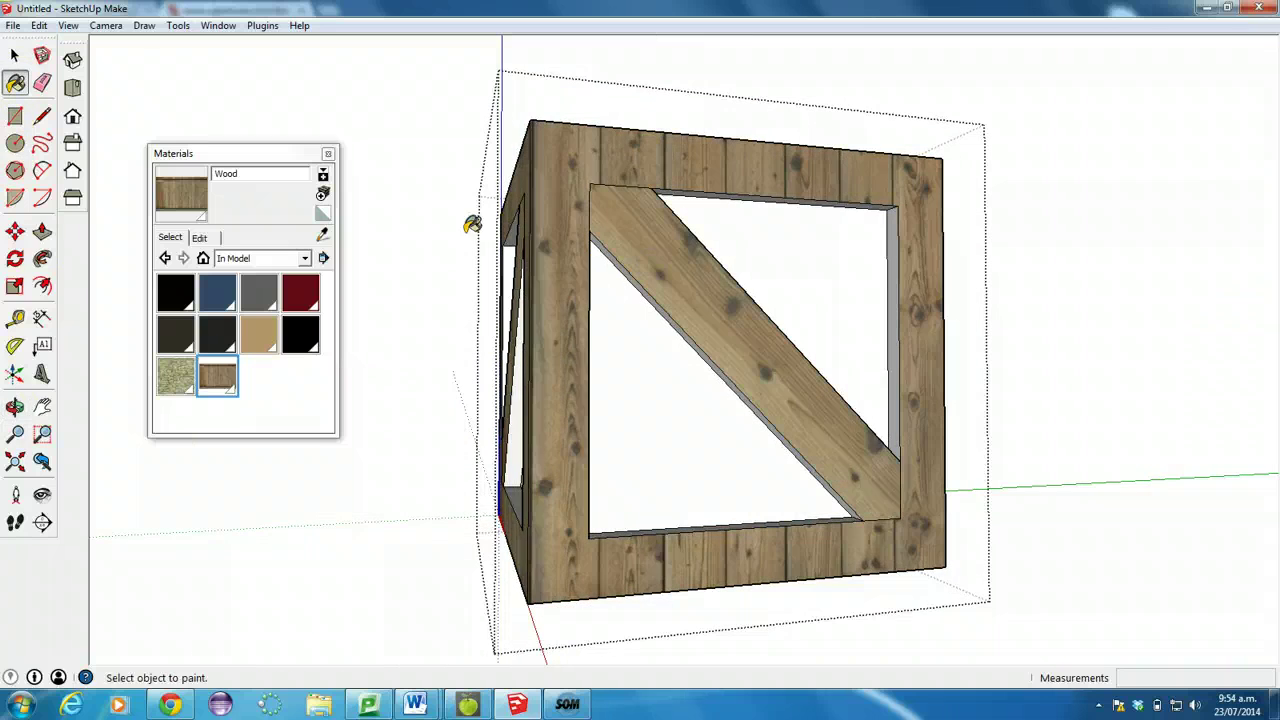
Orbit round the crate's other side and above, ending facing the front.
click(15, 406)
drag(95, 405, 8, 545)
drag(613, 316, 61, 594)
drag(642, 437, 520, 445)
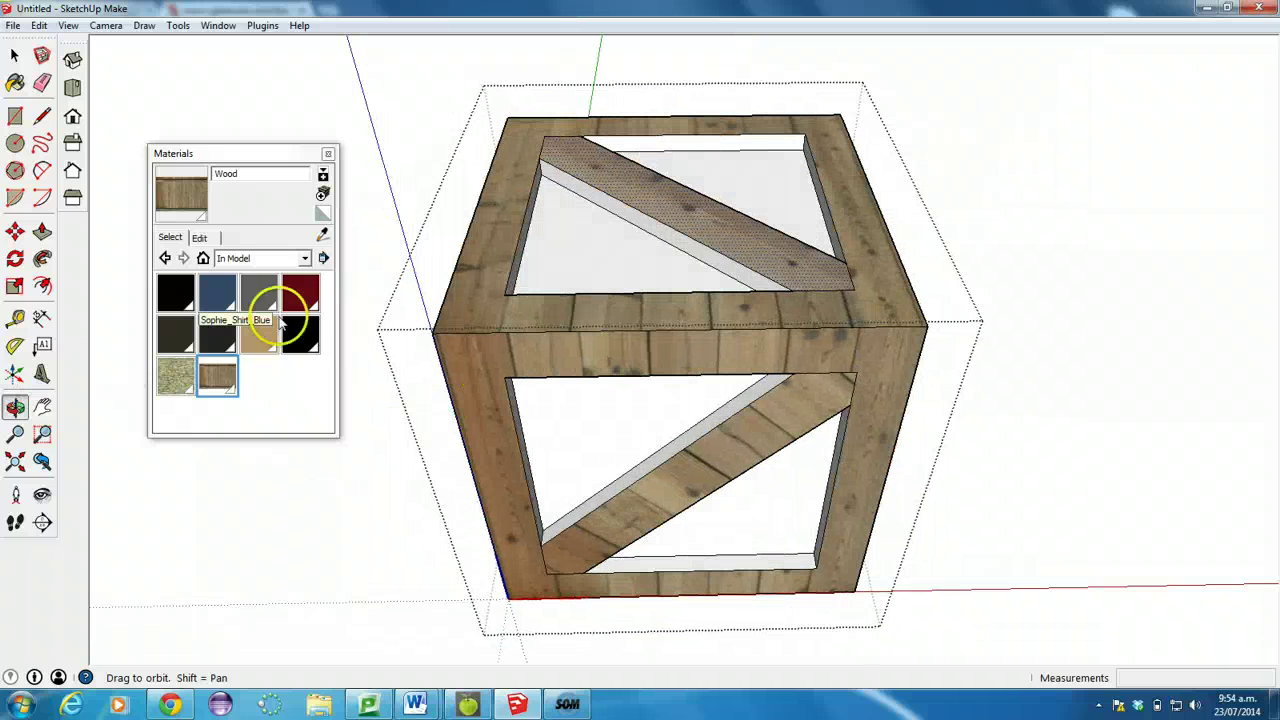
Rotate the lower brace's wood grain along its length and shift it across the face.
click(15, 55)
click(671, 486)
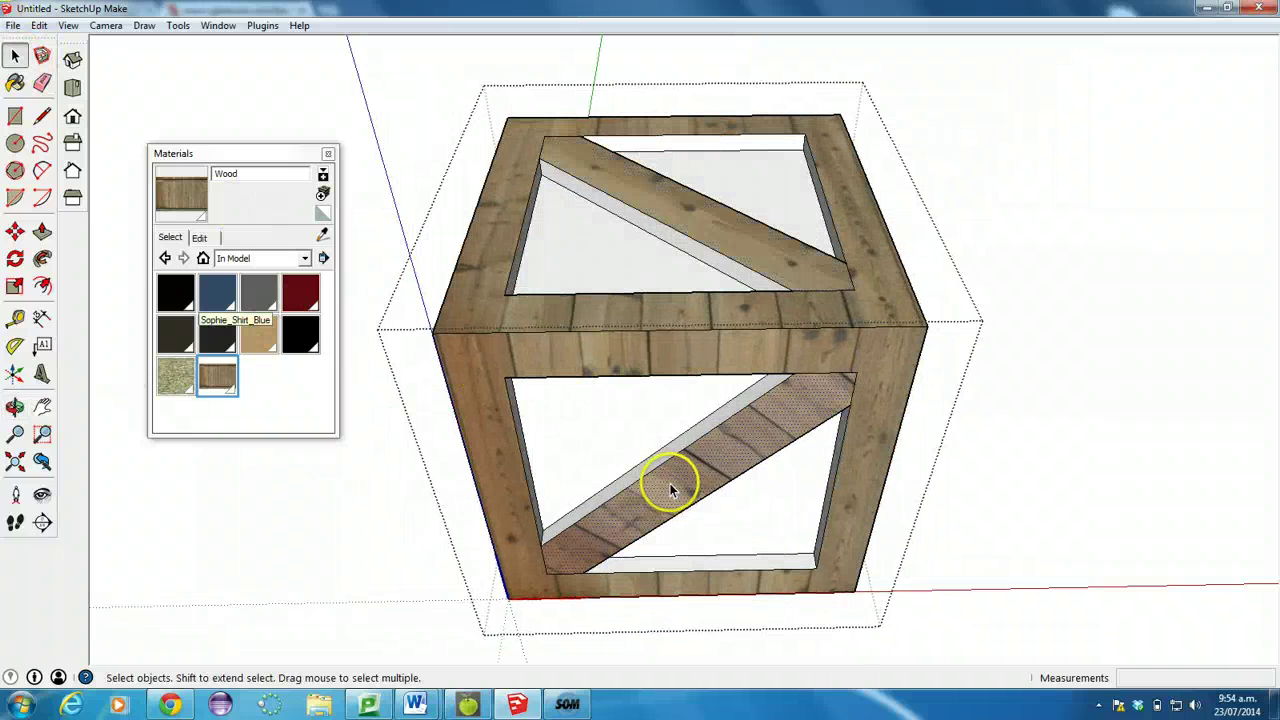
right_click(671, 487)
mouse_move(726, 423)
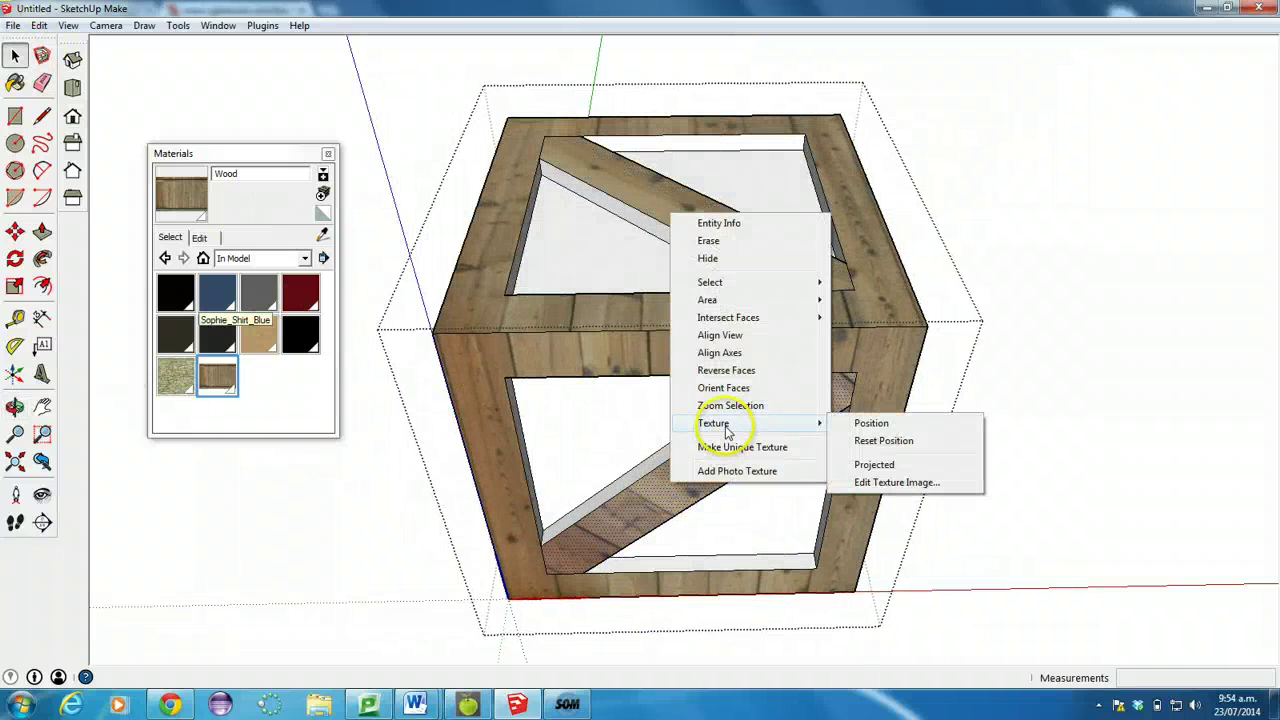
click(897, 425)
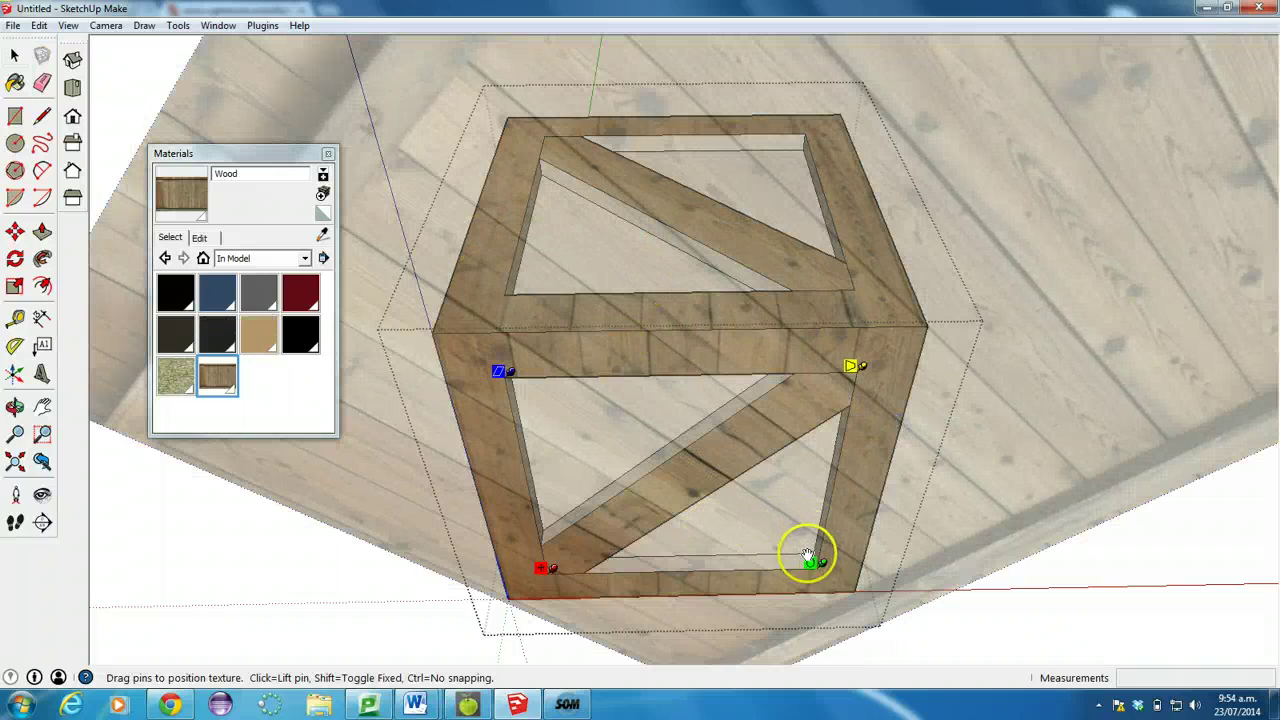
drag(812, 566, 465, 275)
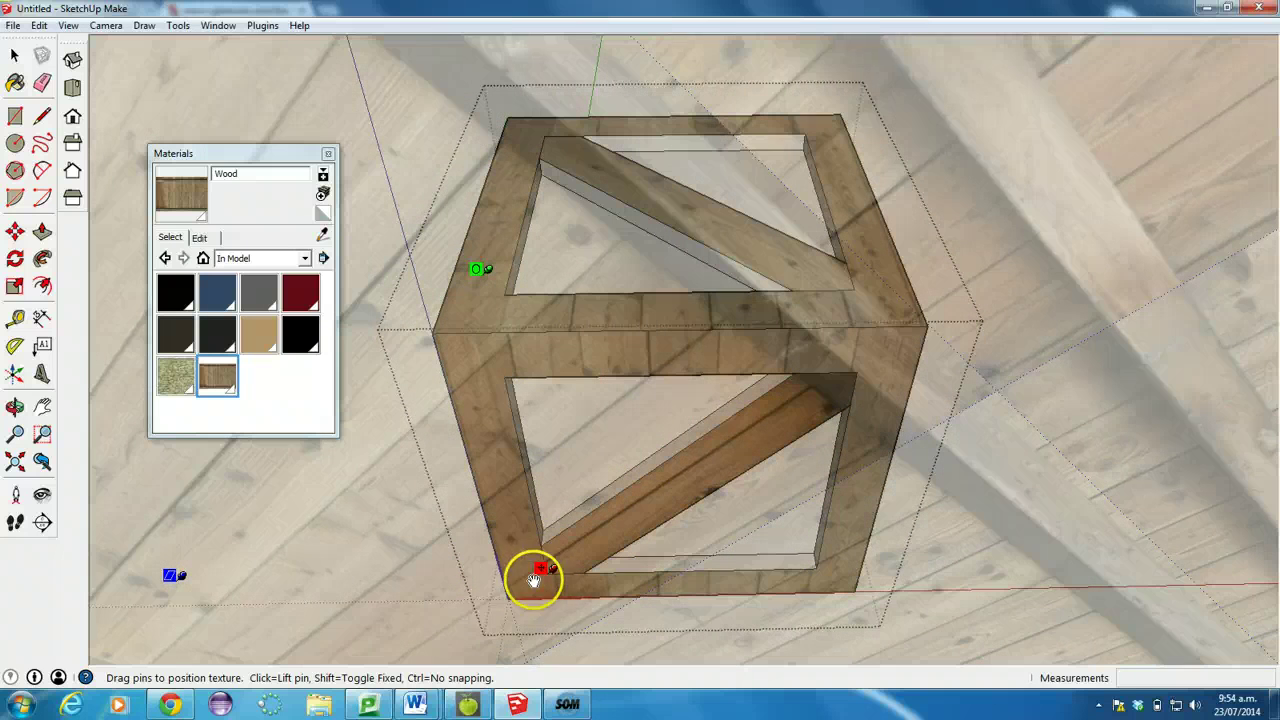
drag(537, 570, 550, 535)
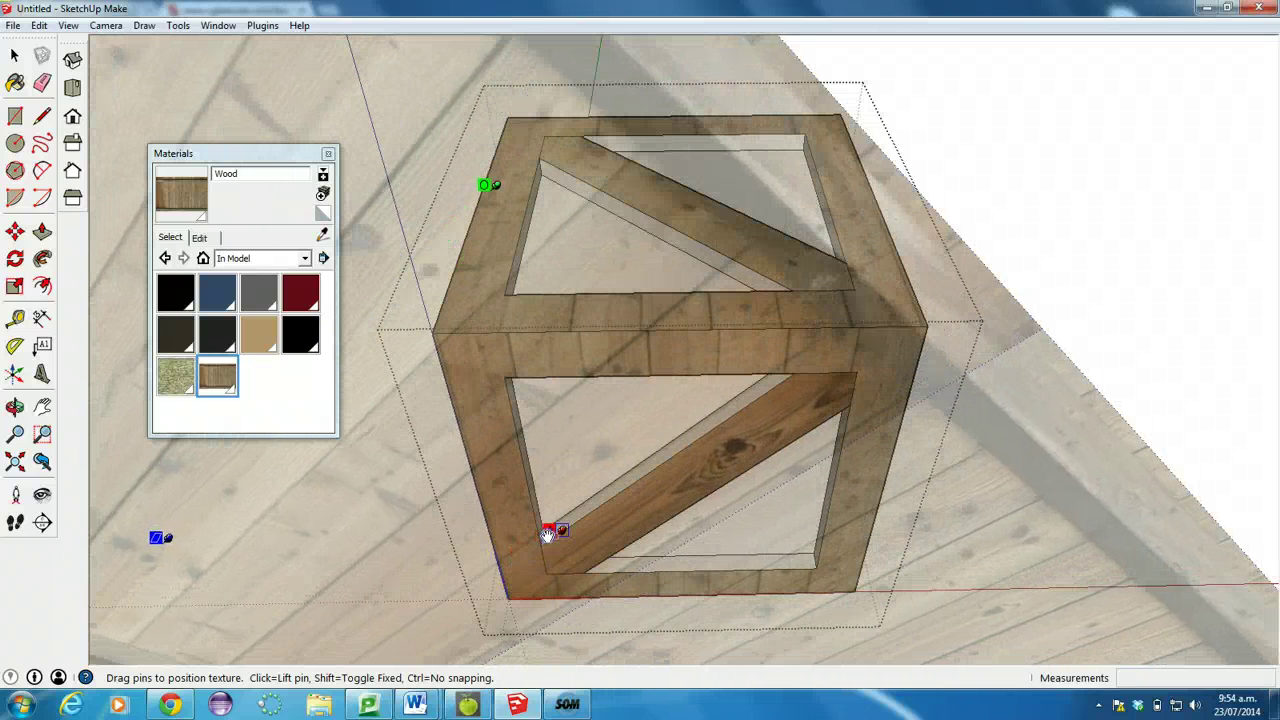
click(14, 56)
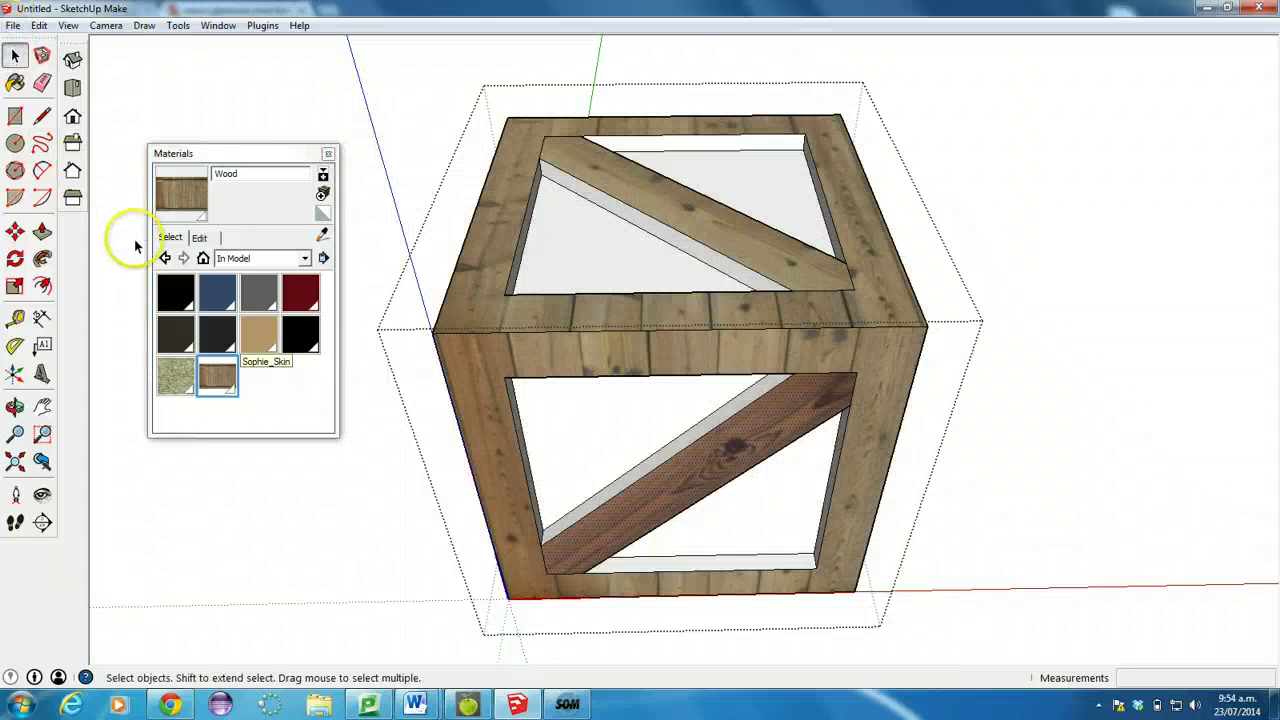
Orbit around the crate, past its underside, to a flat front-on view.
click(14, 84)
key(alt)
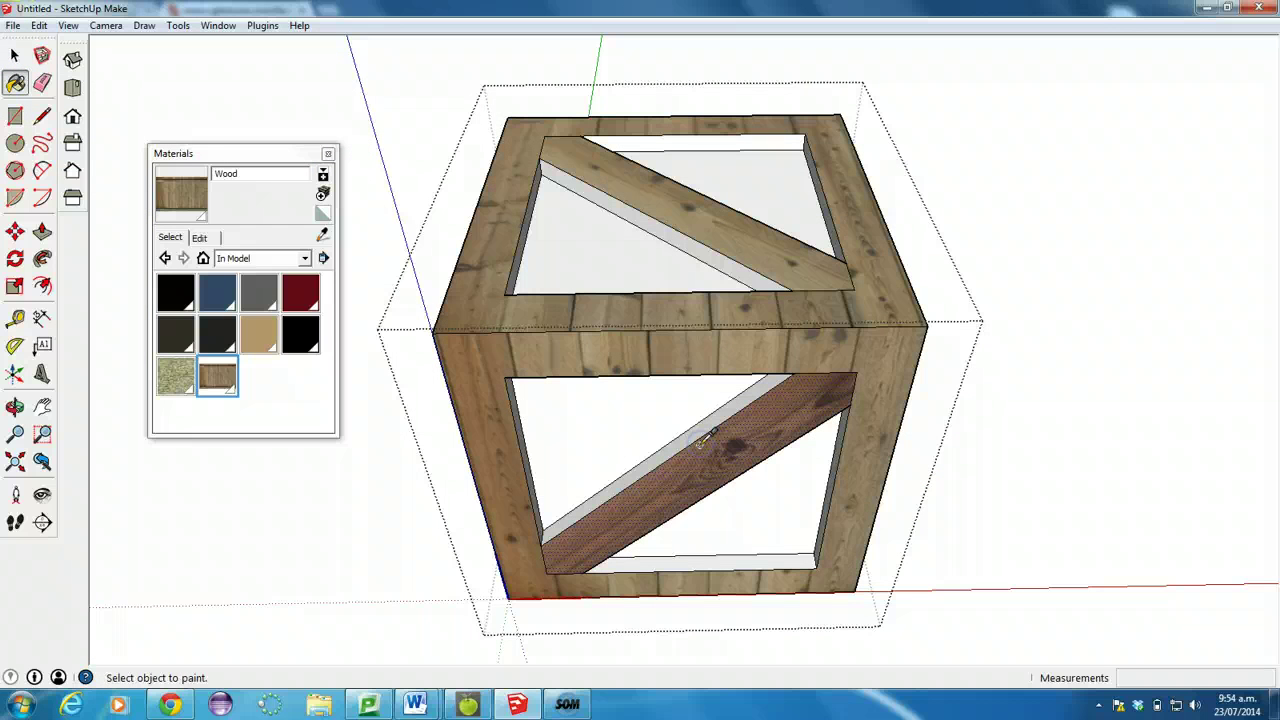
click(15, 406)
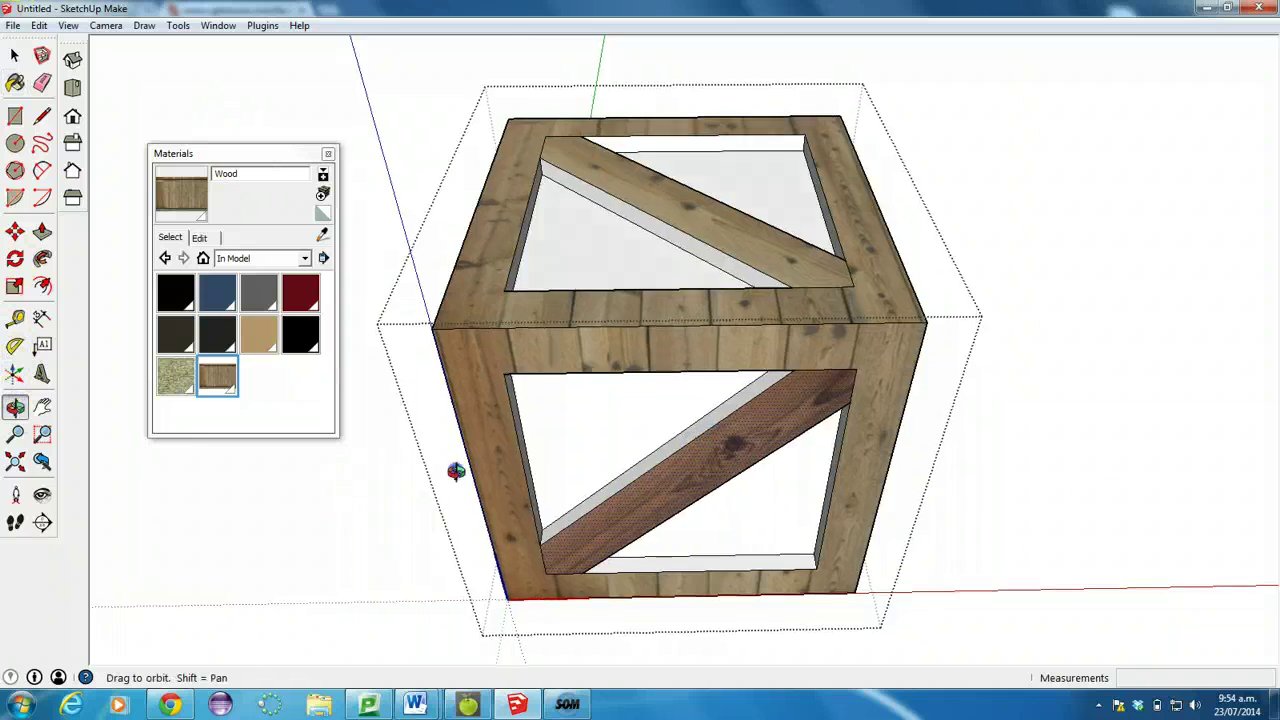
drag(451, 463, 840, 120)
drag(860, 419, 334, 375)
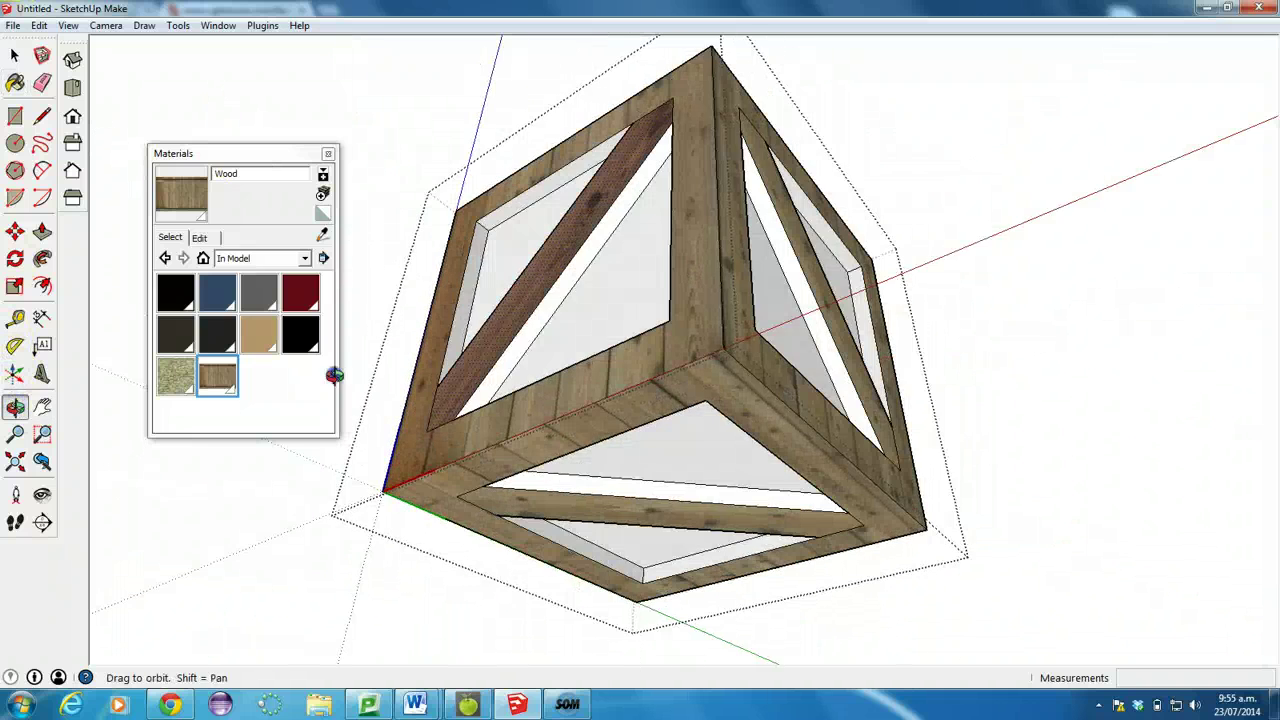
drag(860, 420, 178, 338)
drag(660, 253, 395, 511)
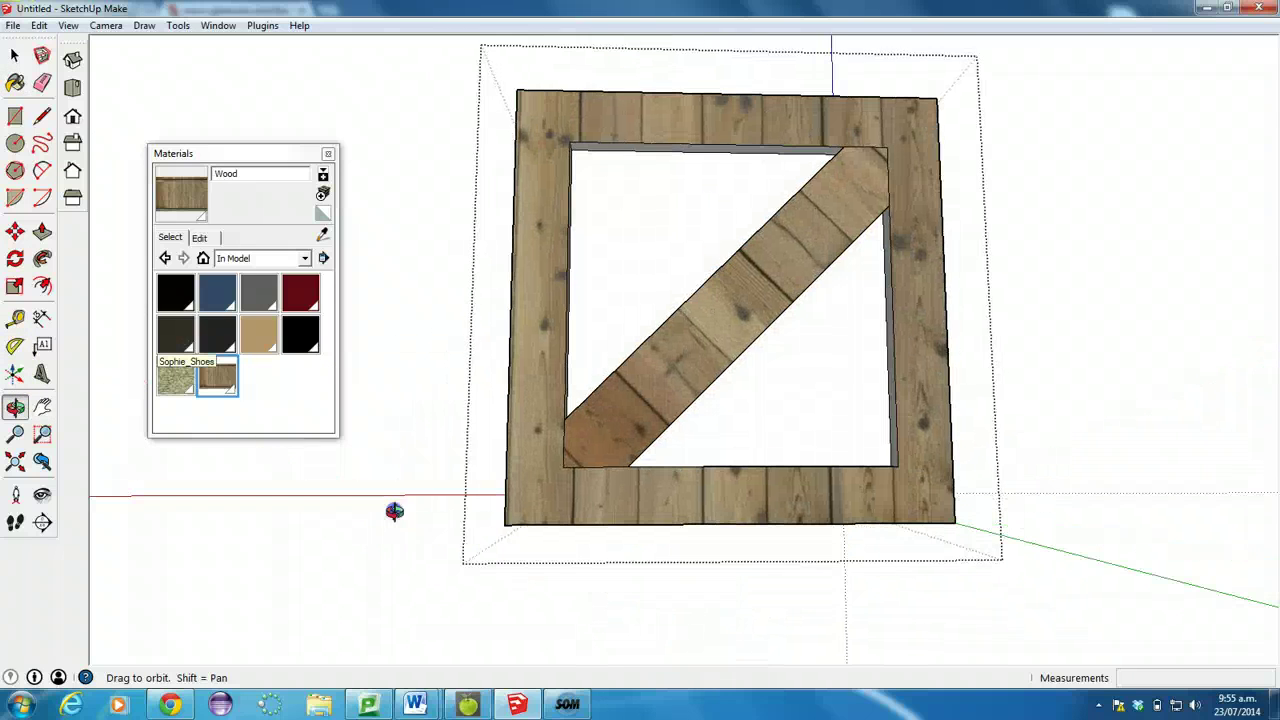
click(15, 83)
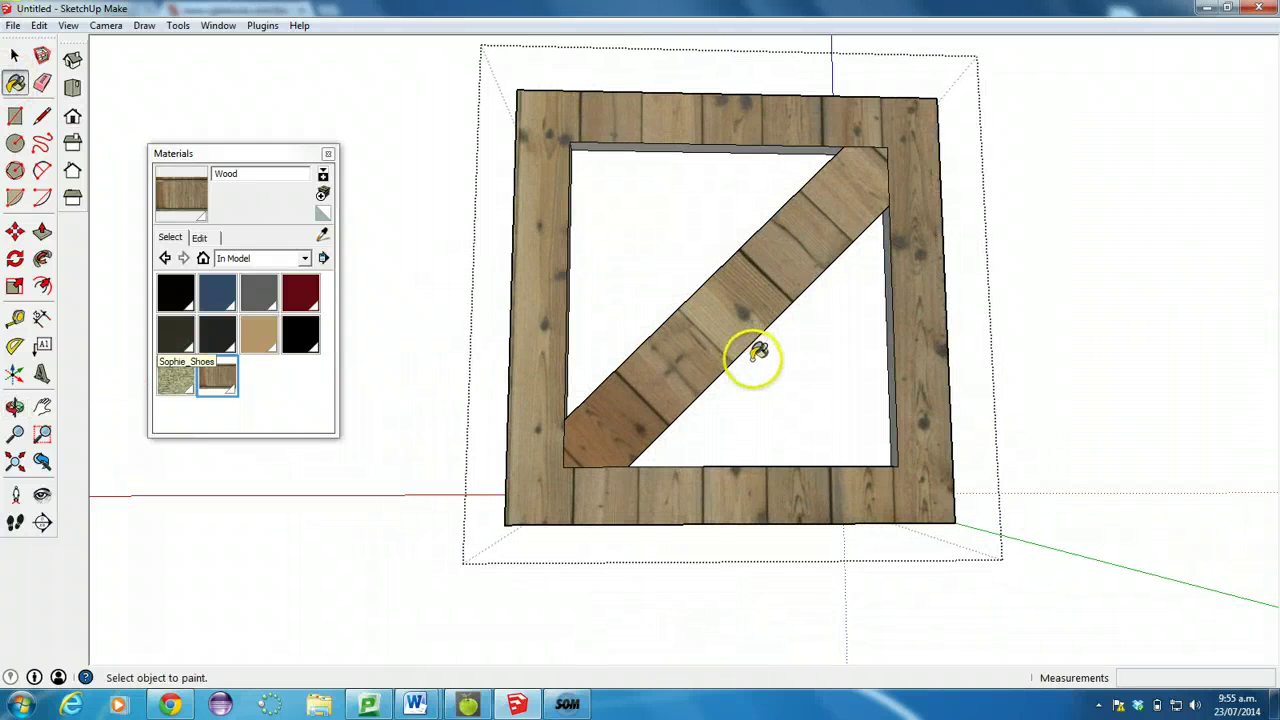
Paint the diagonal brace darker wood, then sample the frame wood onto two back panels.
click(720, 318)
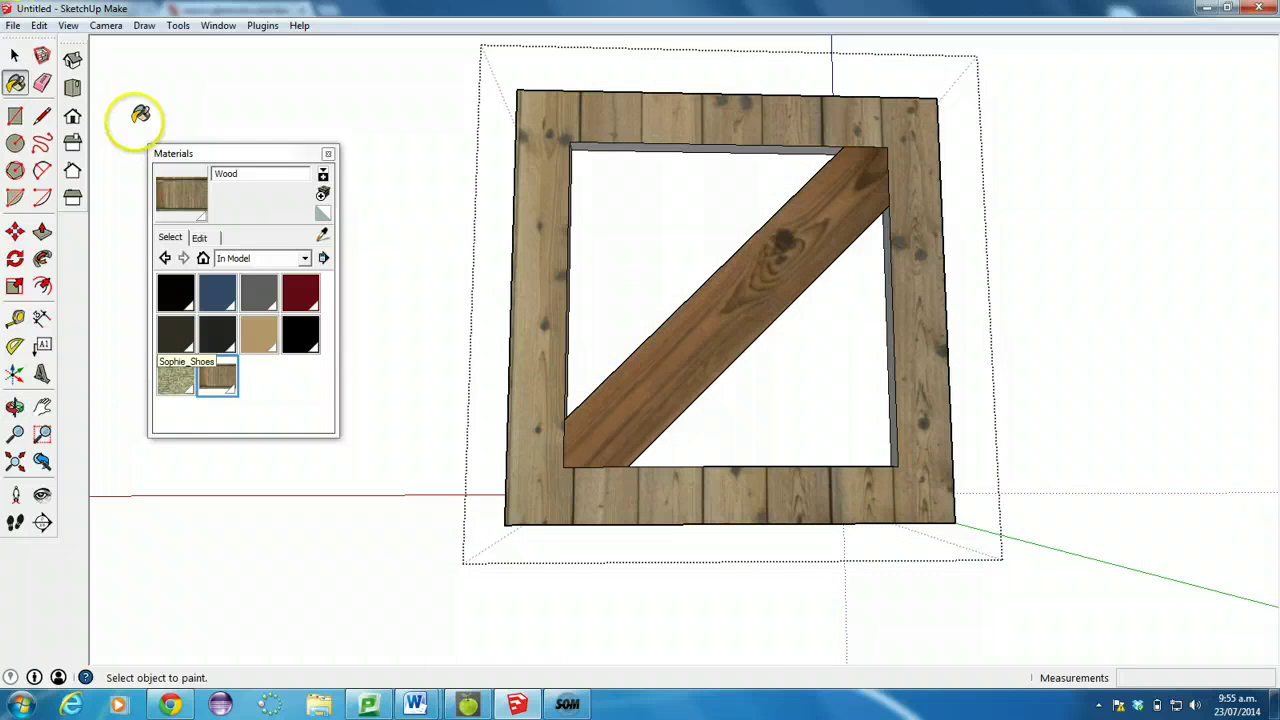
click(321, 233)
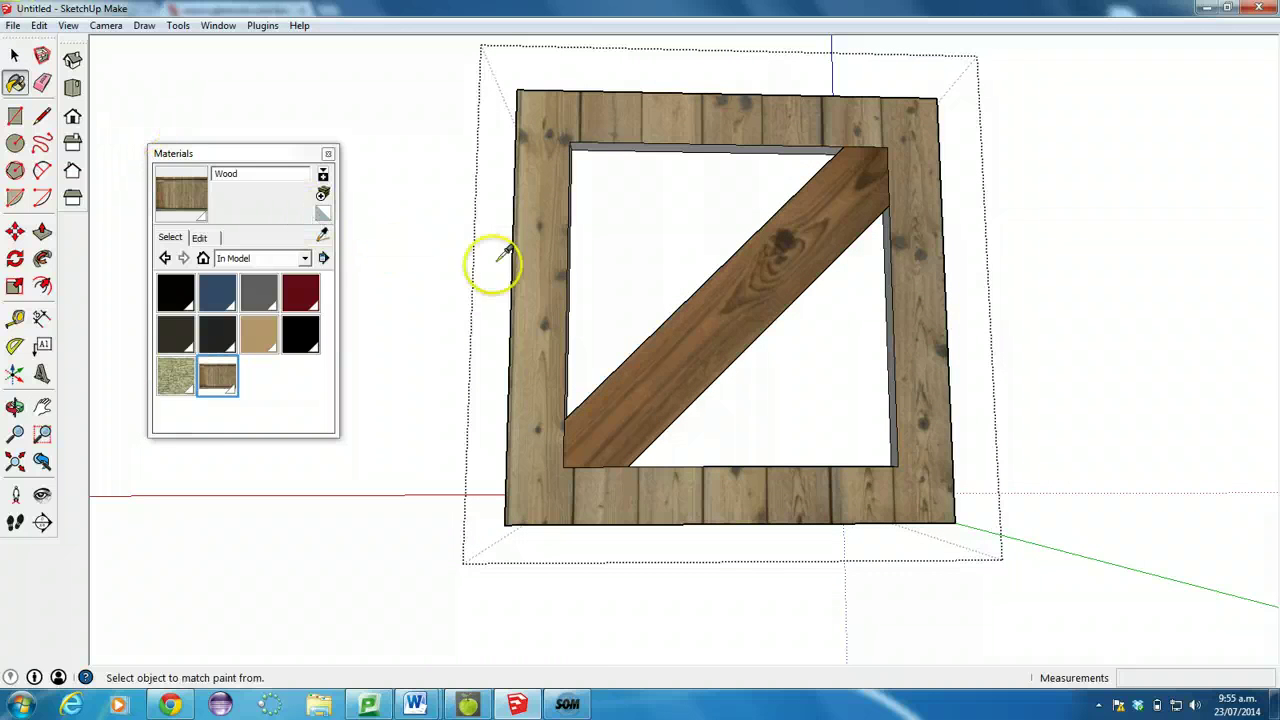
click(617, 240)
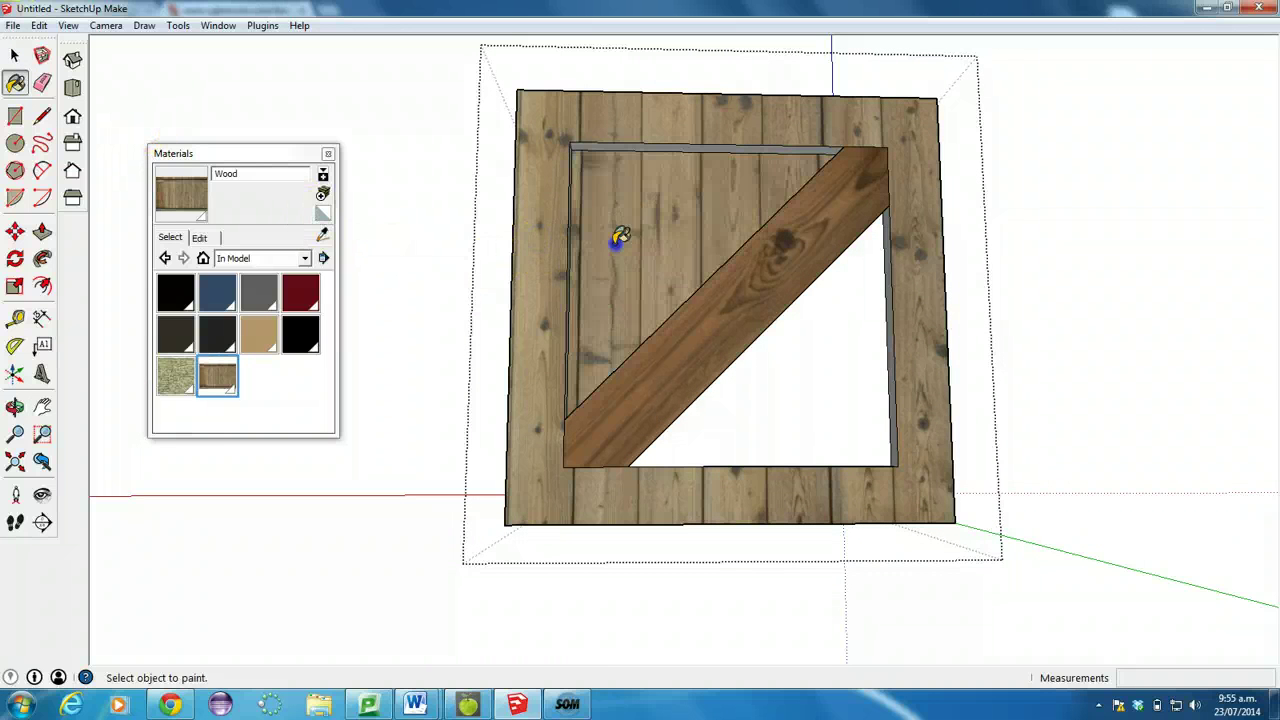
click(803, 340)
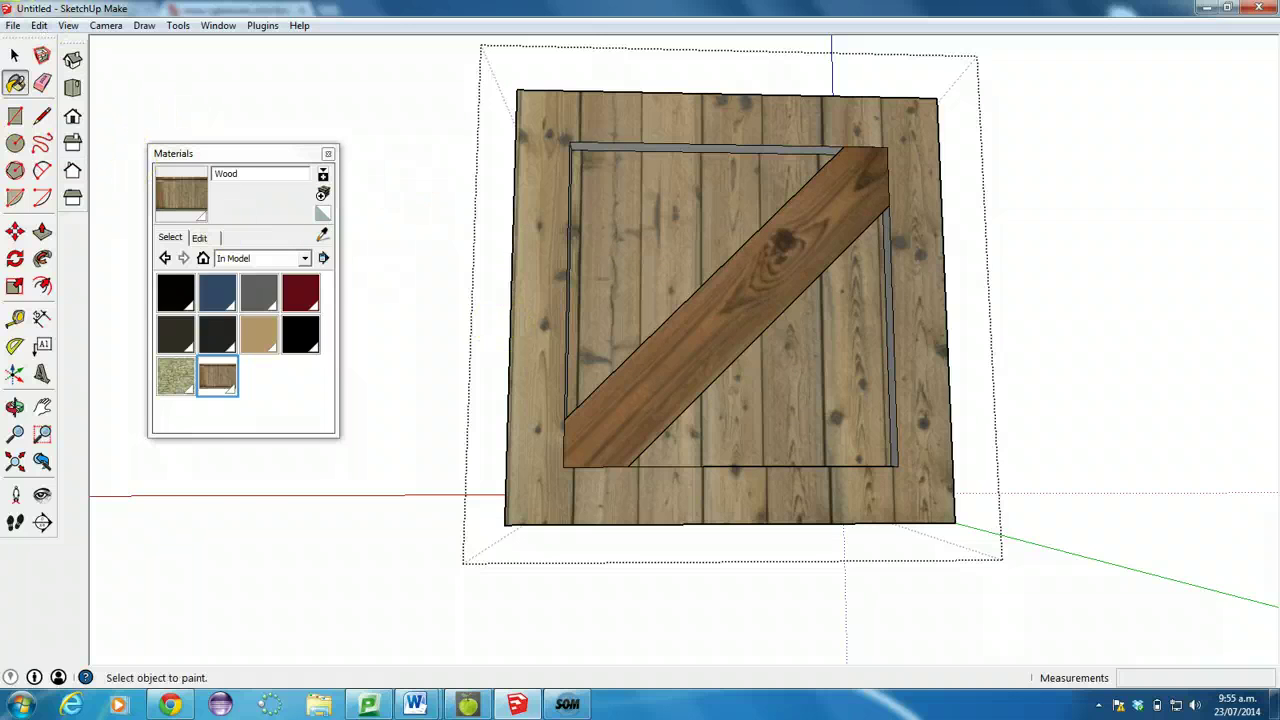
From a three-quarter view, paint the white top panels and front and left triangles with Wood.
click(16, 407)
drag(481, 220, 396, 284)
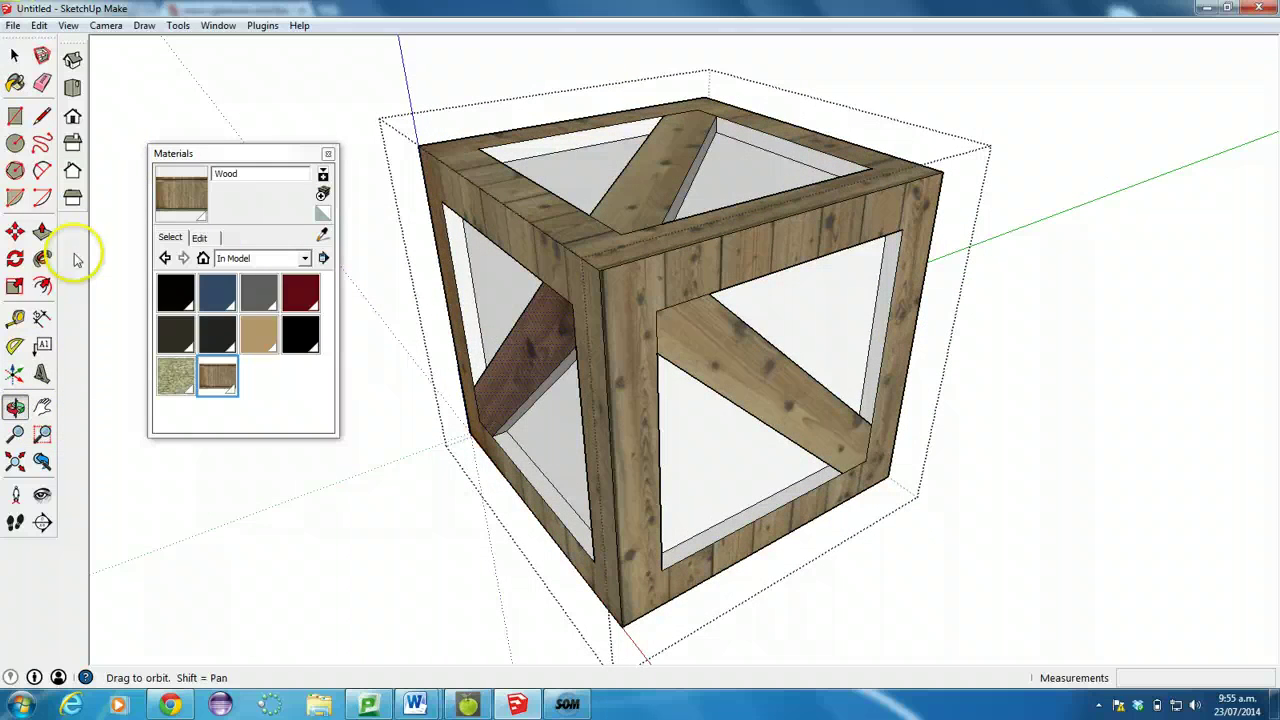
click(16, 88)
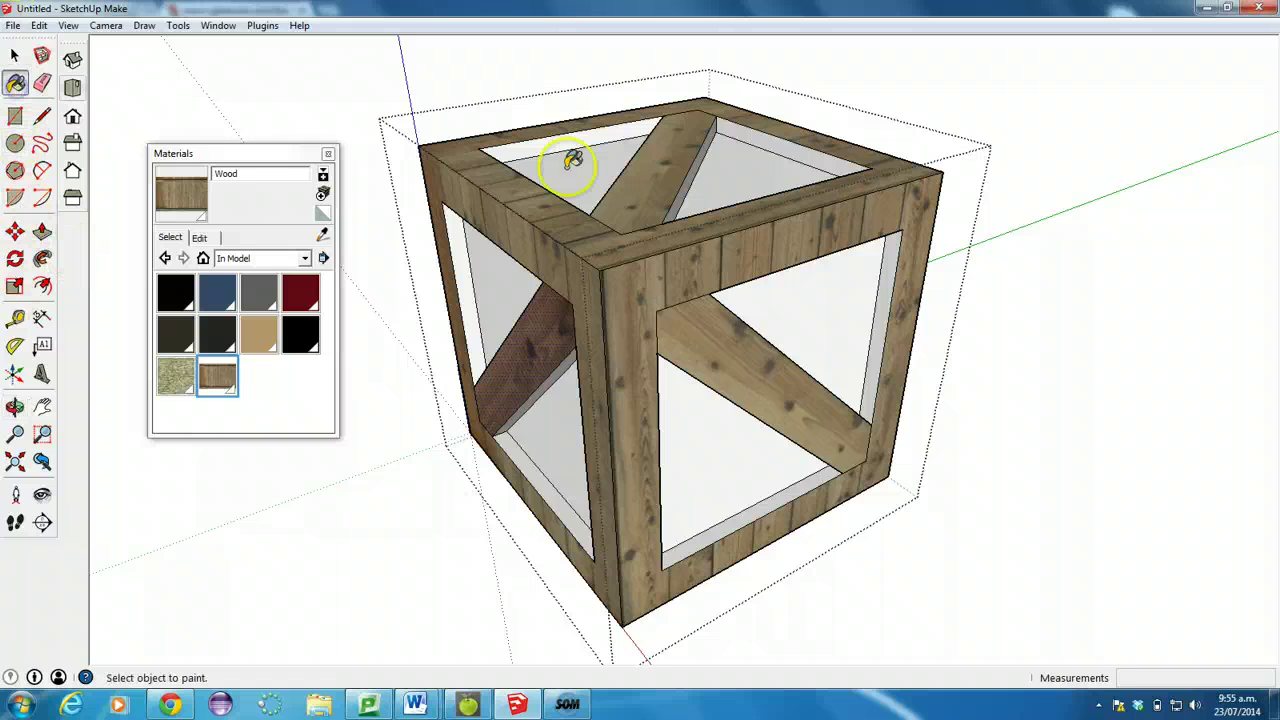
click(588, 178)
click(734, 157)
click(800, 305)
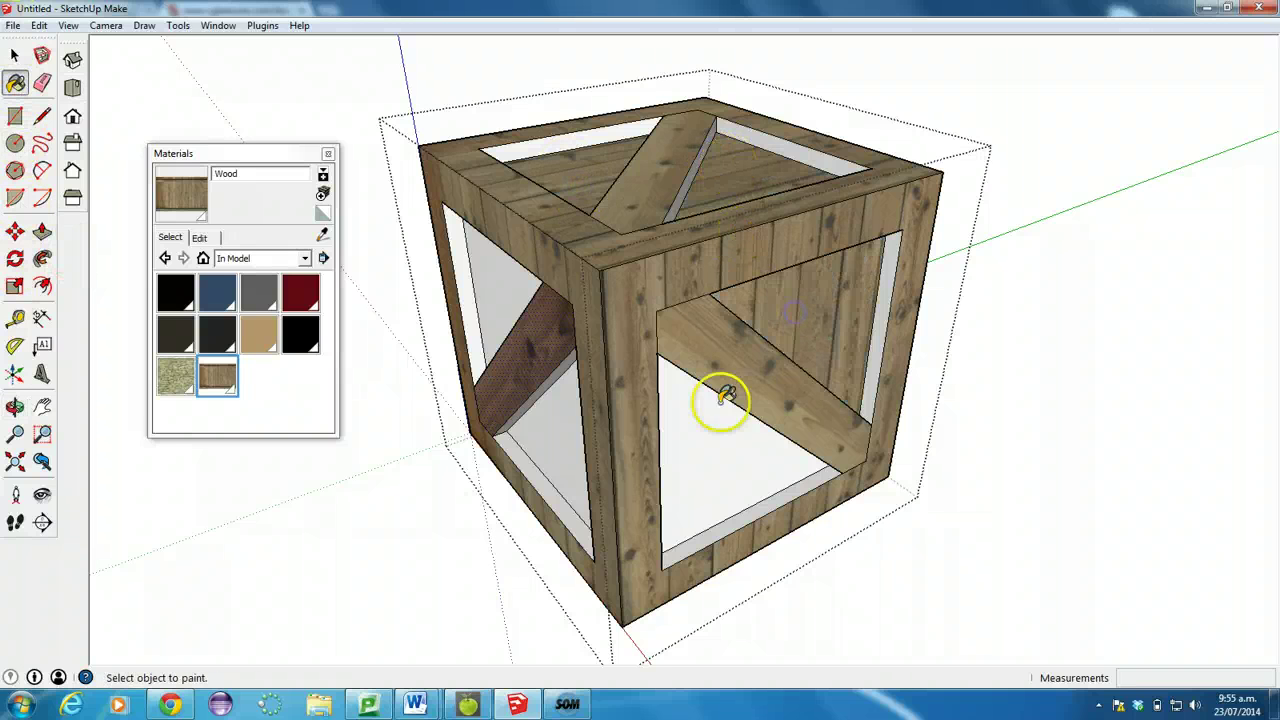
click(714, 401)
click(562, 416)
click(495, 303)
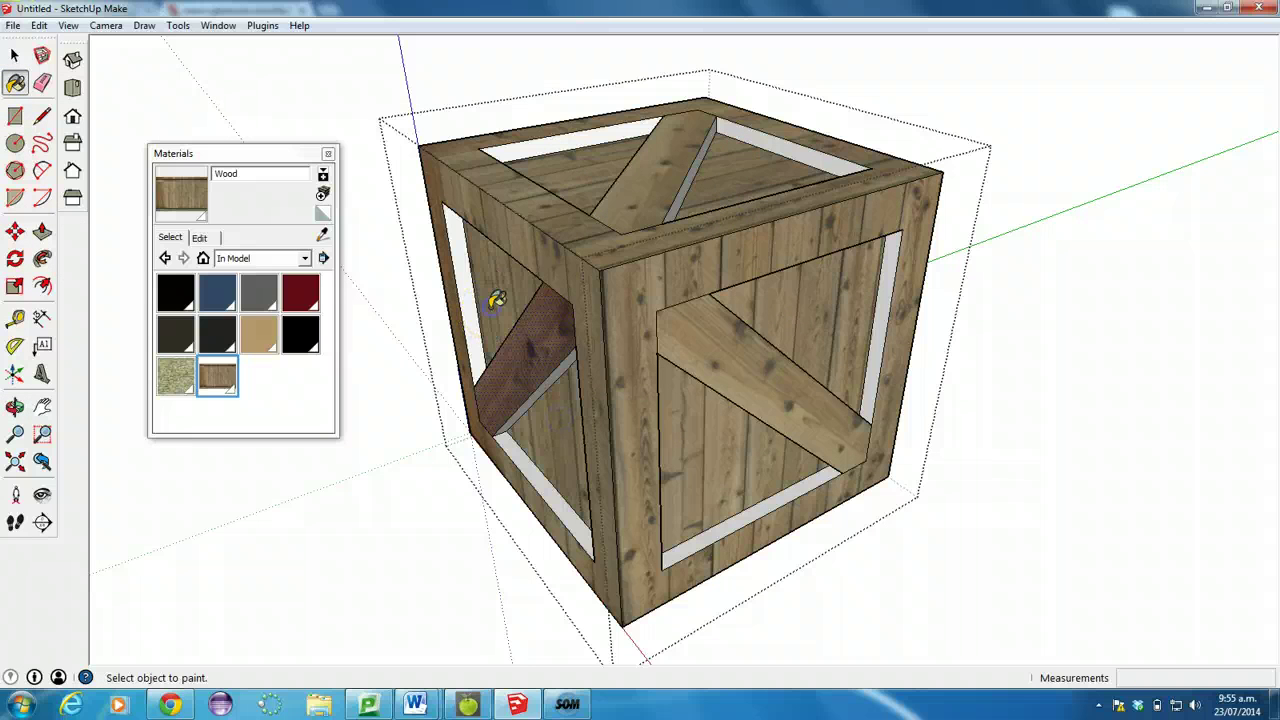
click(470, 290)
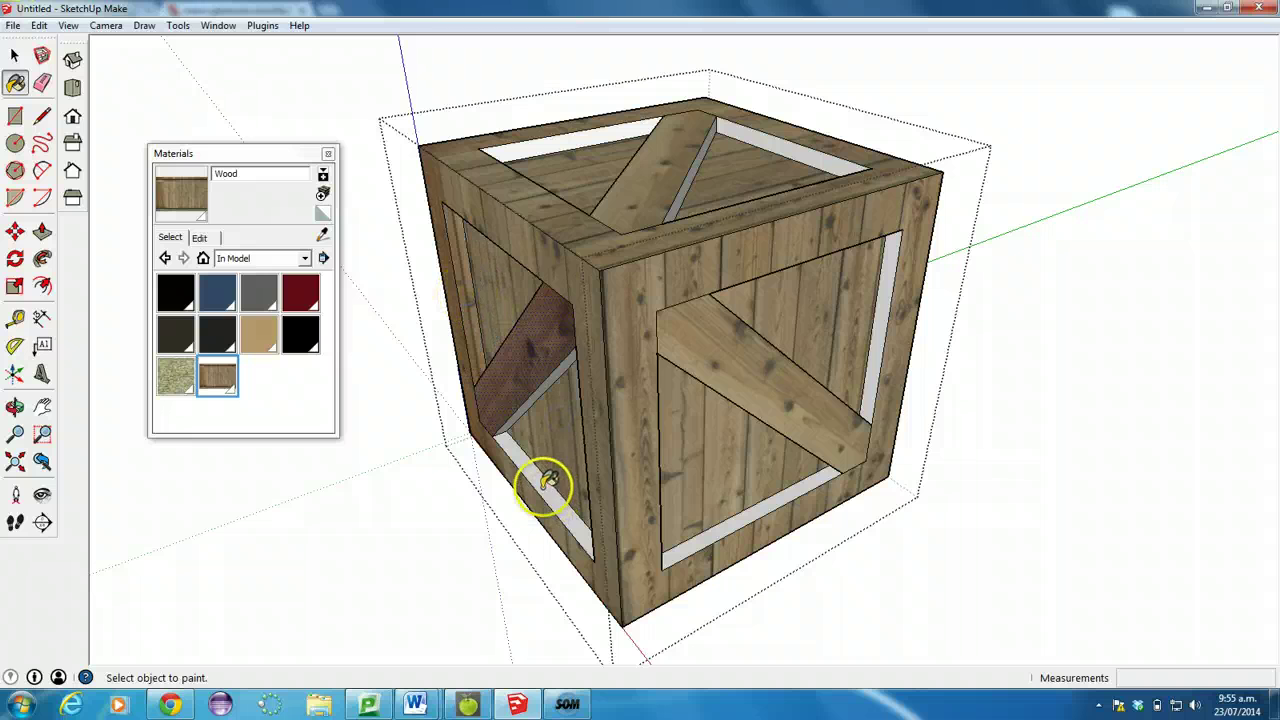
Paint the white bottom, right, top inner and under-brace strips with Wood.
click(549, 482)
click(724, 519)
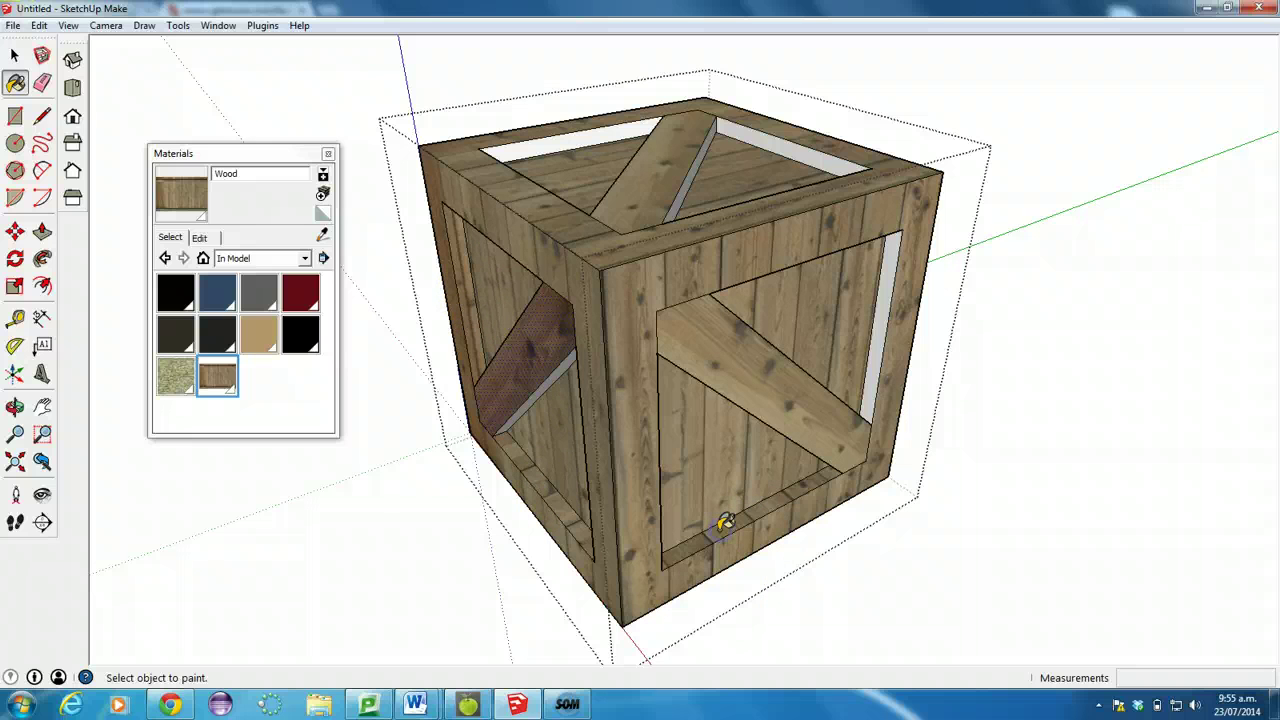
click(884, 343)
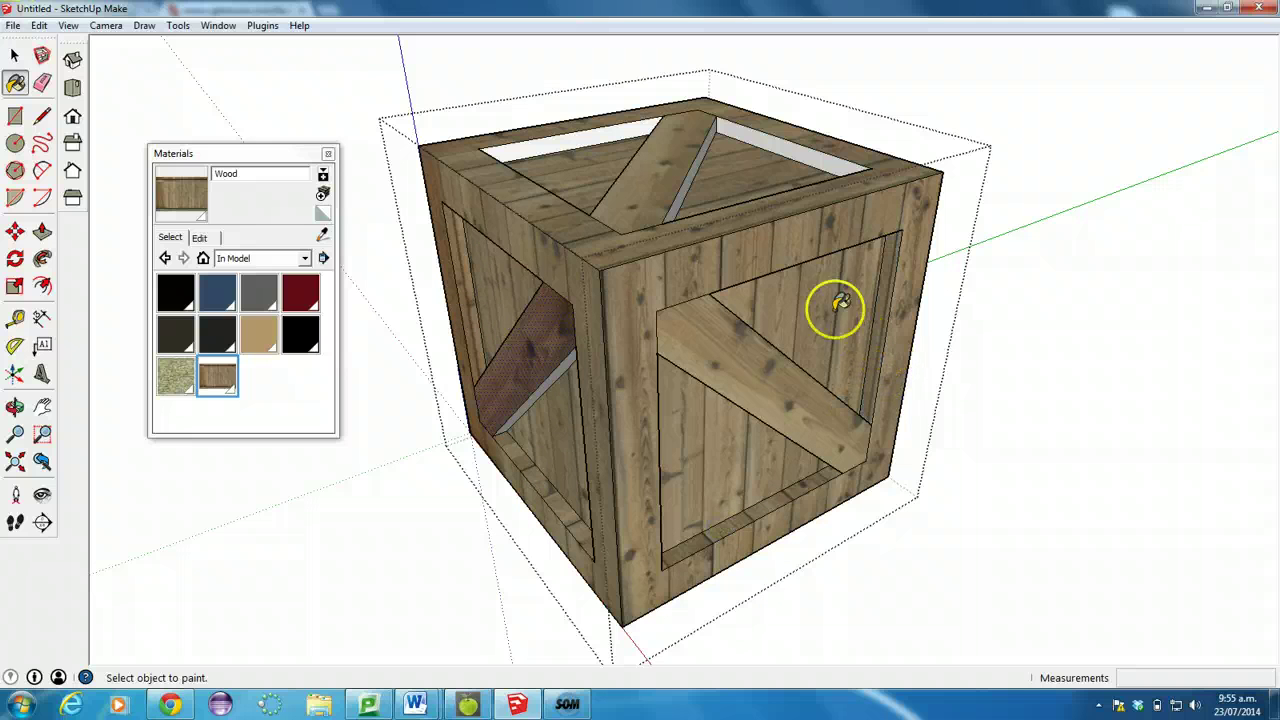
click(555, 145)
click(766, 144)
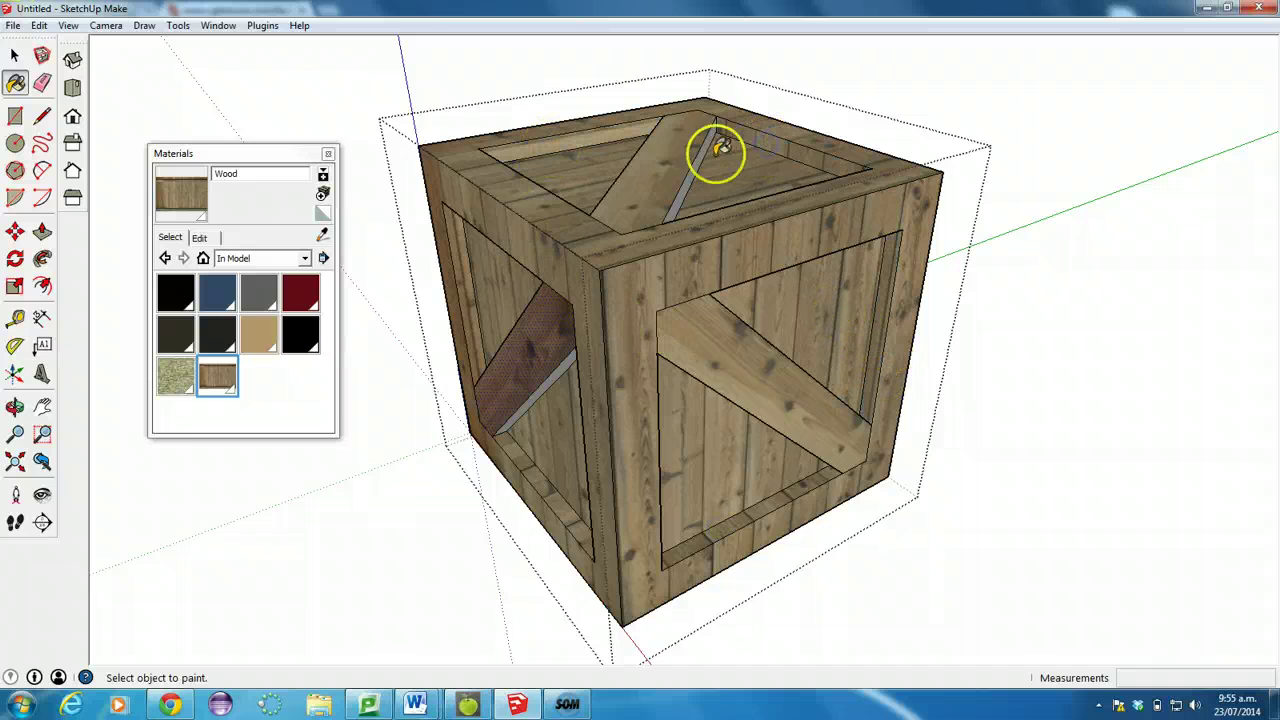
click(506, 224)
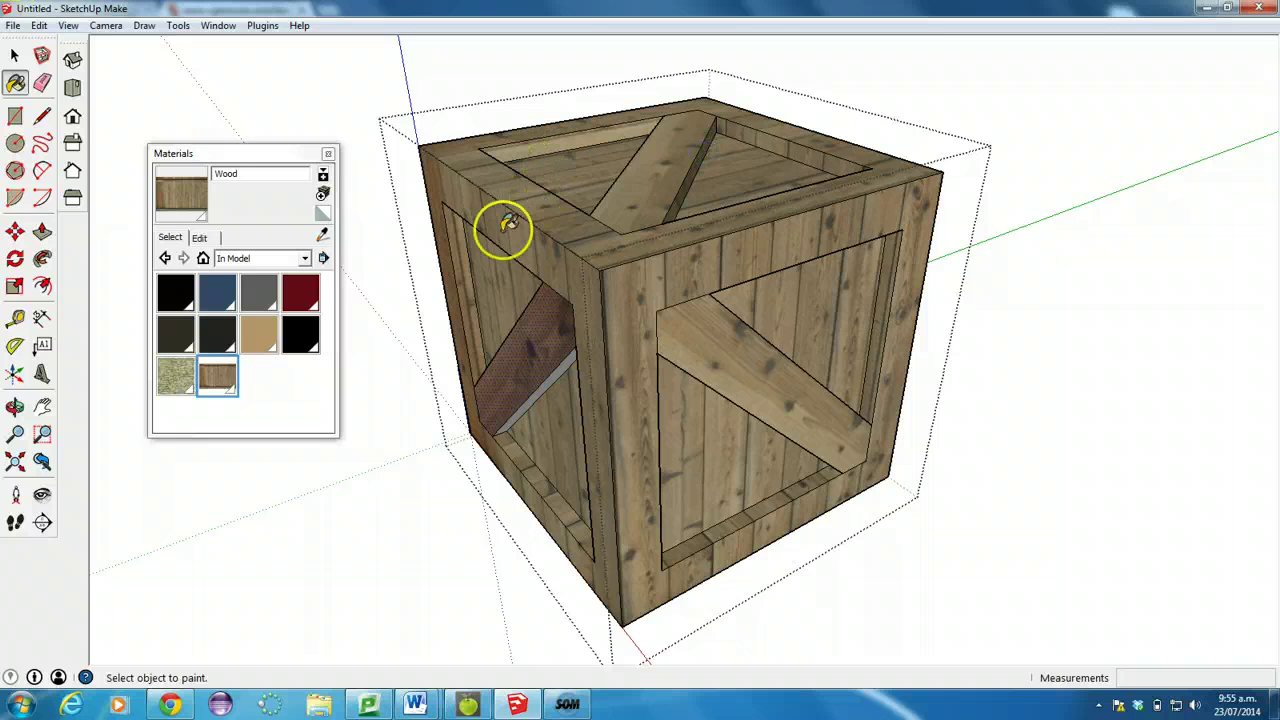
click(565, 379)
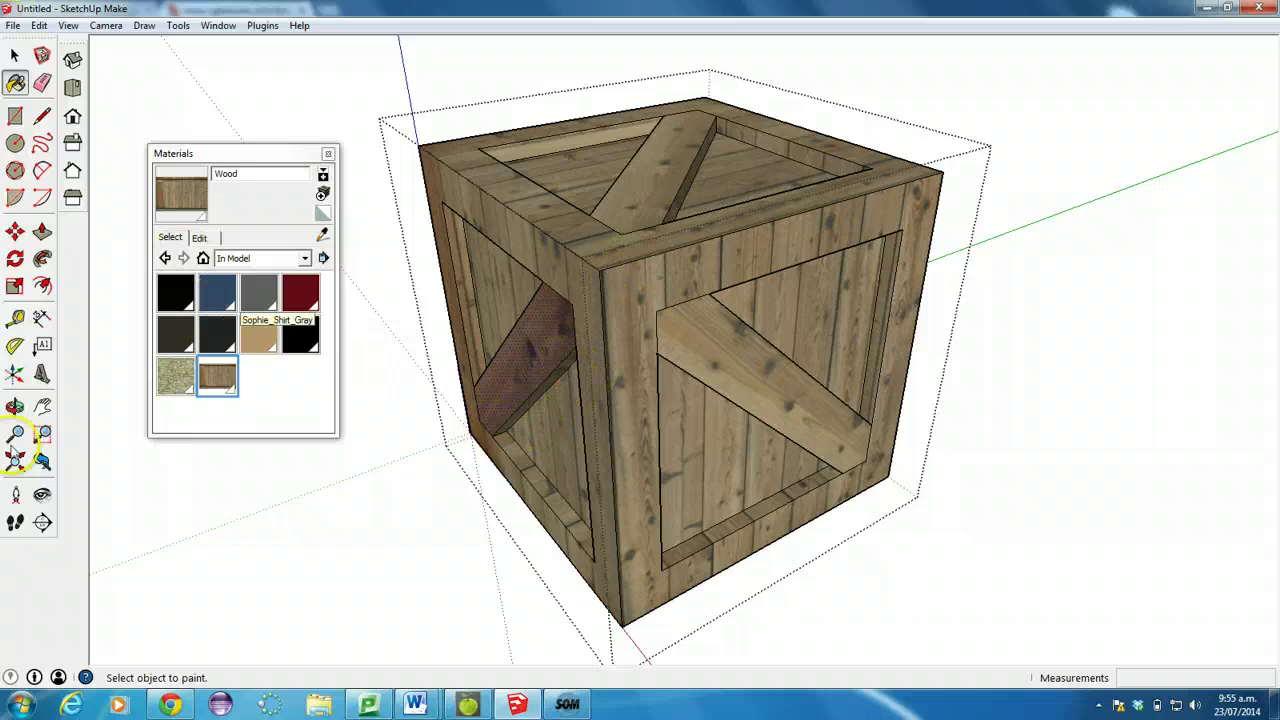
Orbit to another side and paint its white top faces, edge strips and left inner faces with Wood.
click(15, 407)
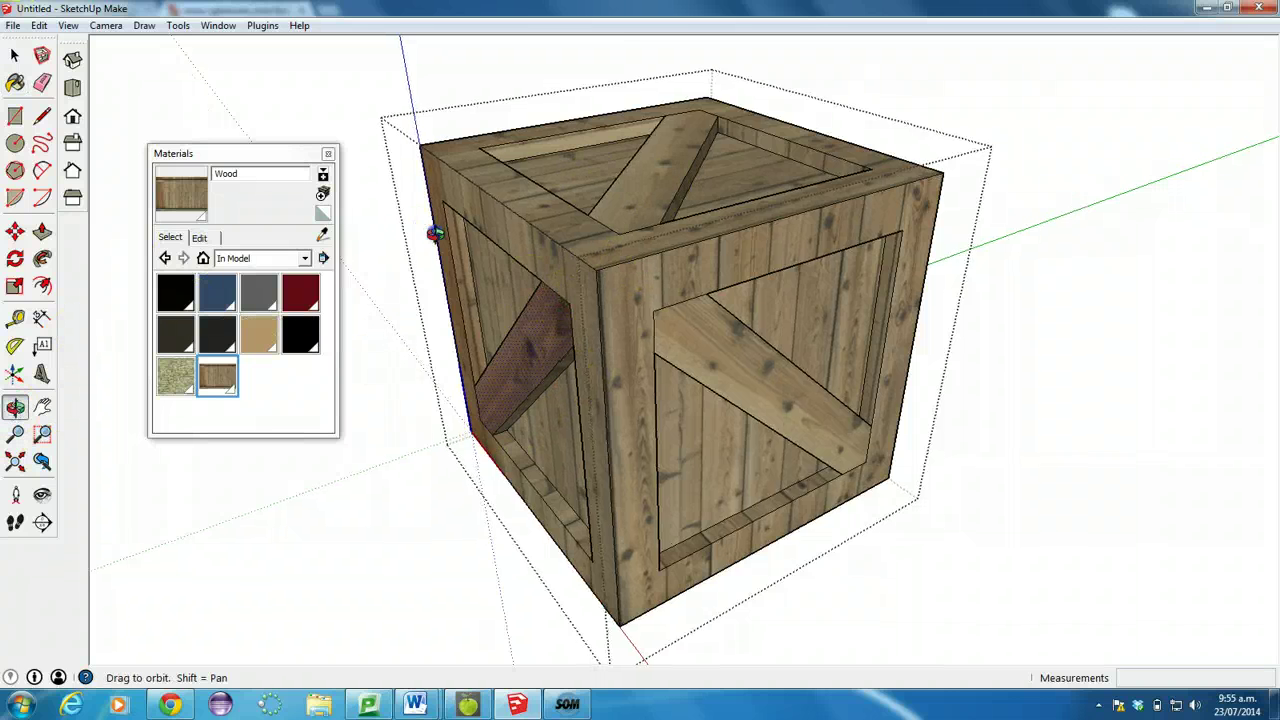
drag(700, 420, 945, 242)
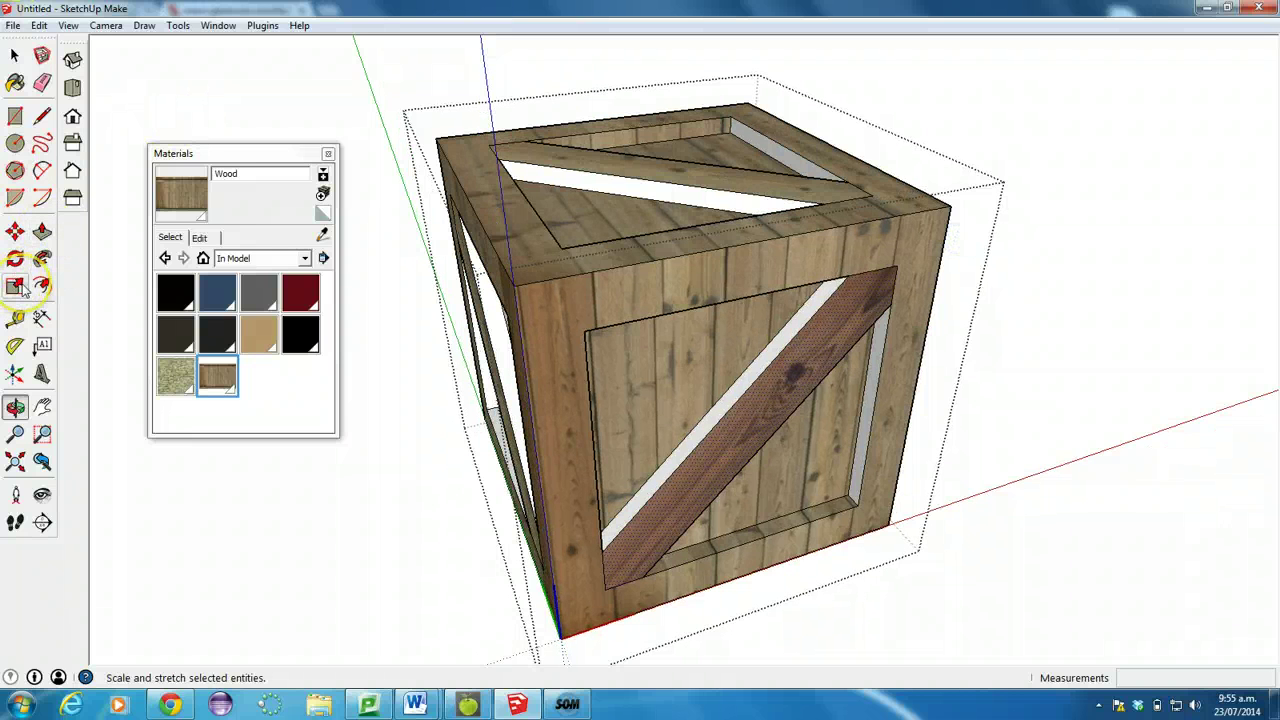
click(42, 232)
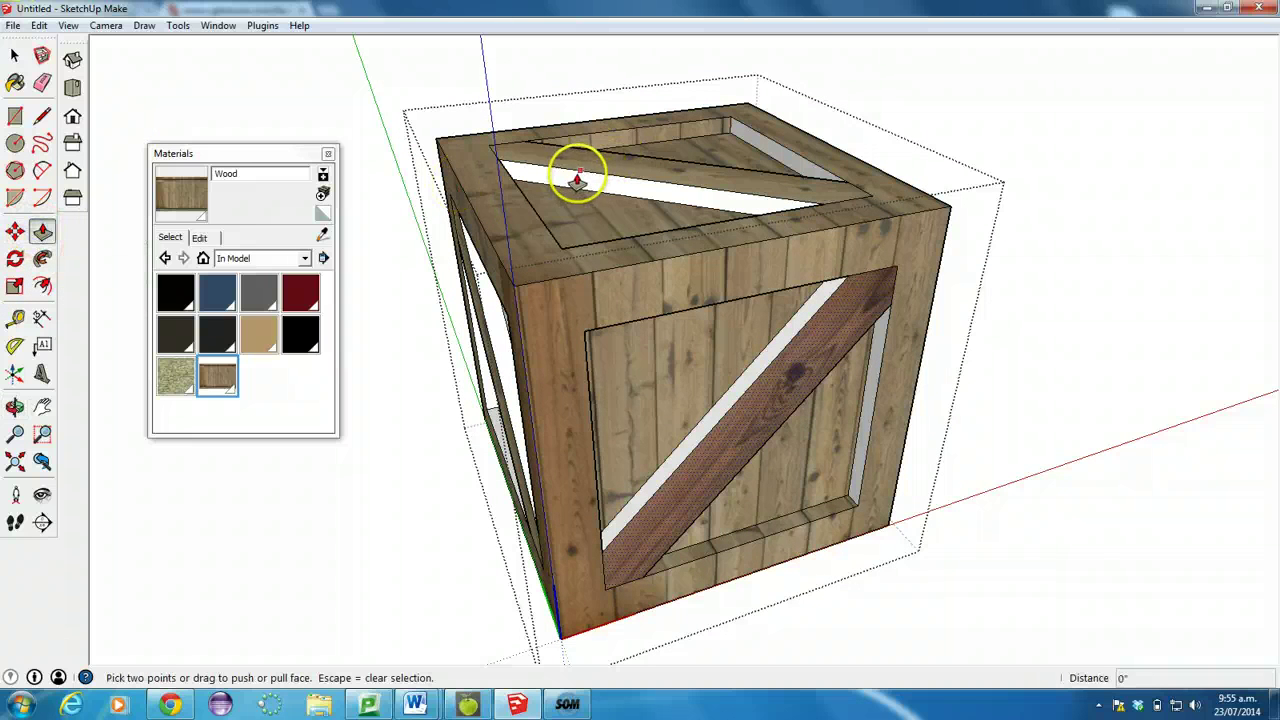
click(15, 83)
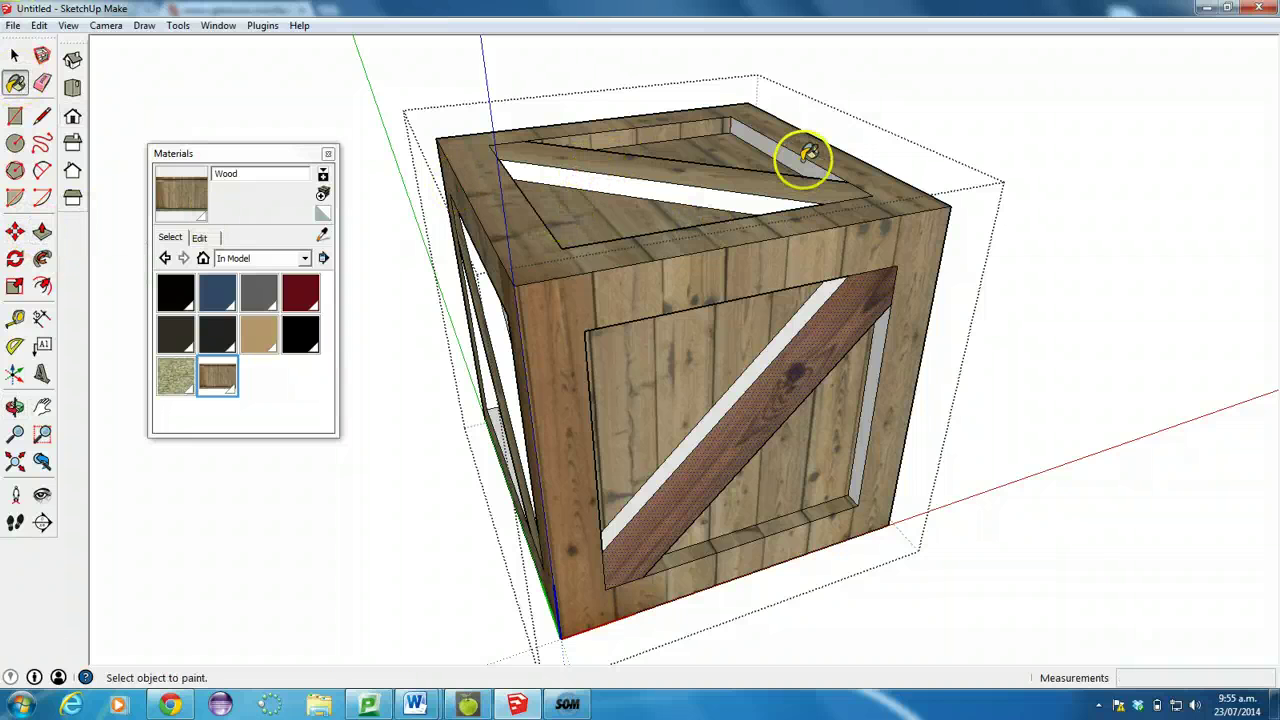
click(677, 171)
click(674, 191)
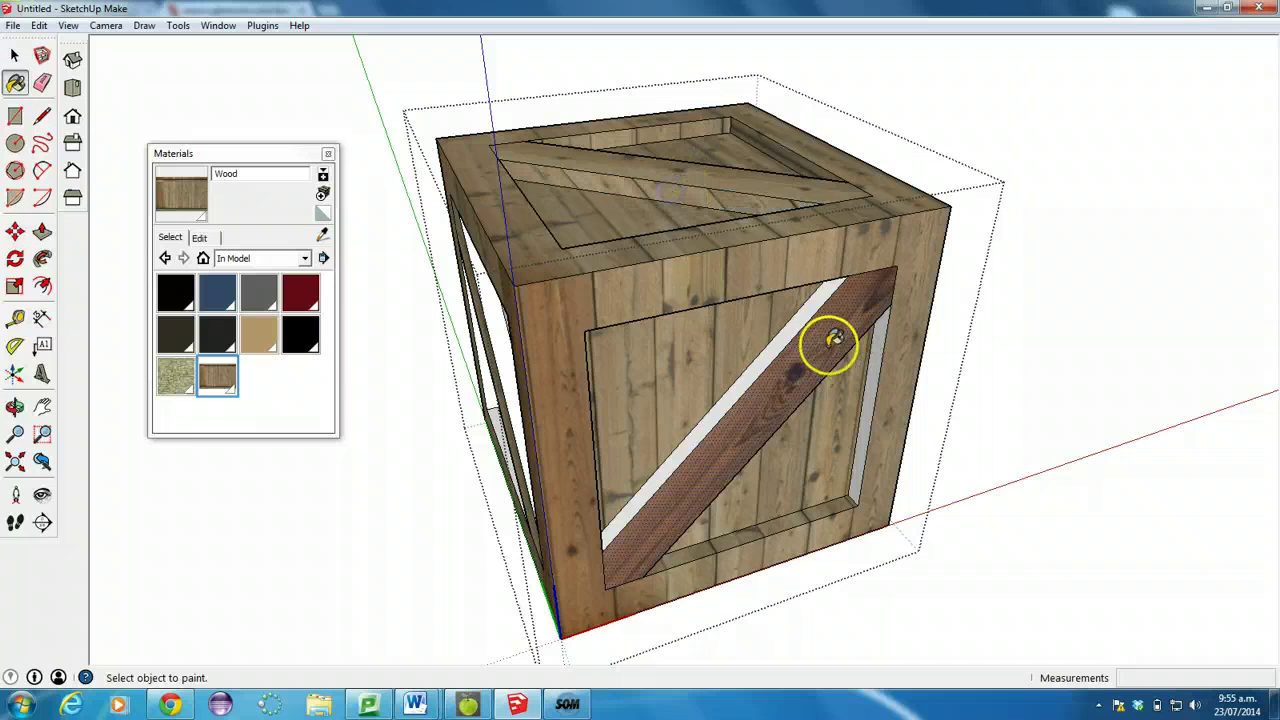
click(800, 316)
click(877, 363)
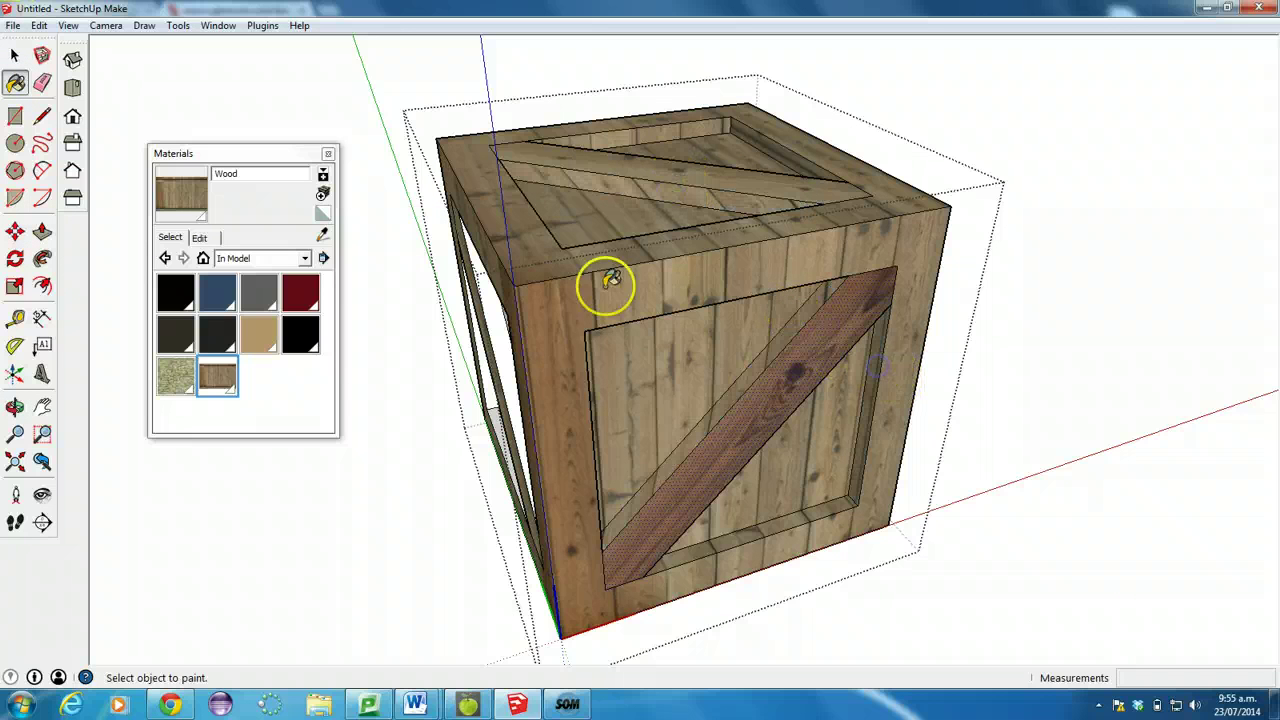
click(494, 311)
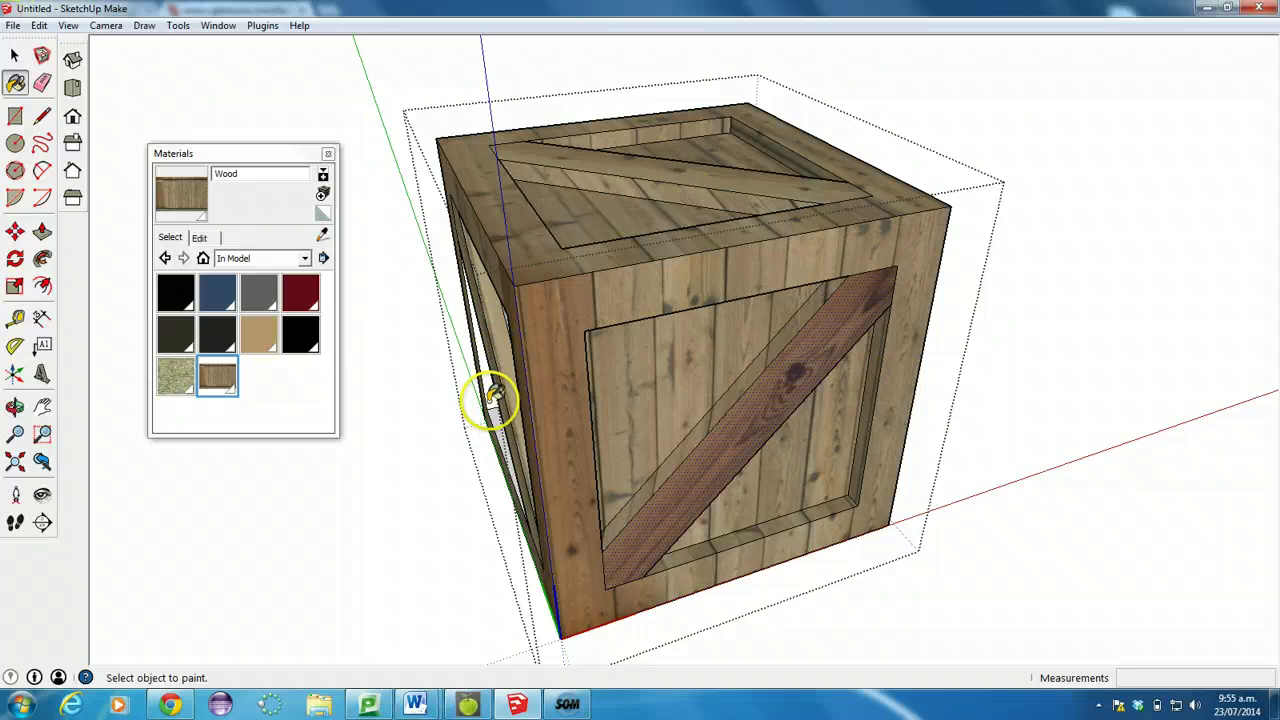
click(496, 406)
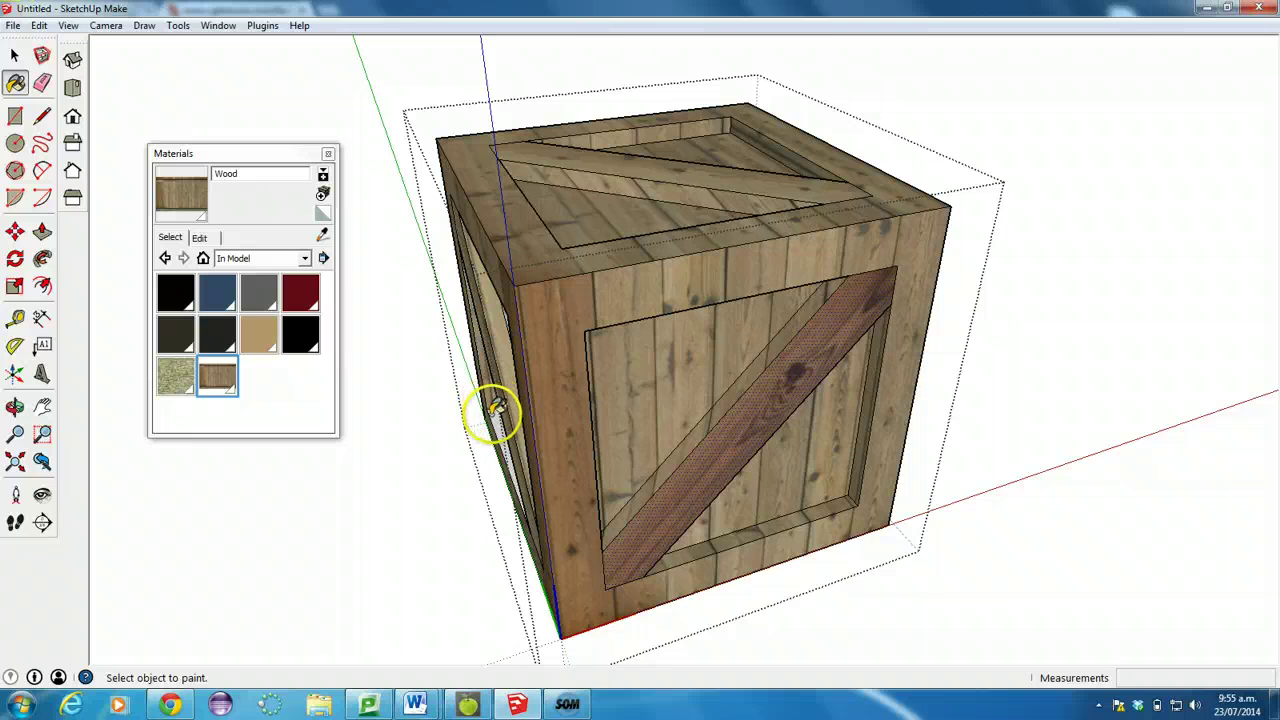
Orbit further and paint the front's upper-right and lower-left white triangles with Wood.
click(15, 407)
mouse_move(600, 400)
mouse_down()
mouse_move(750, 296)
mouse_move(810, 281)
mouse_up()
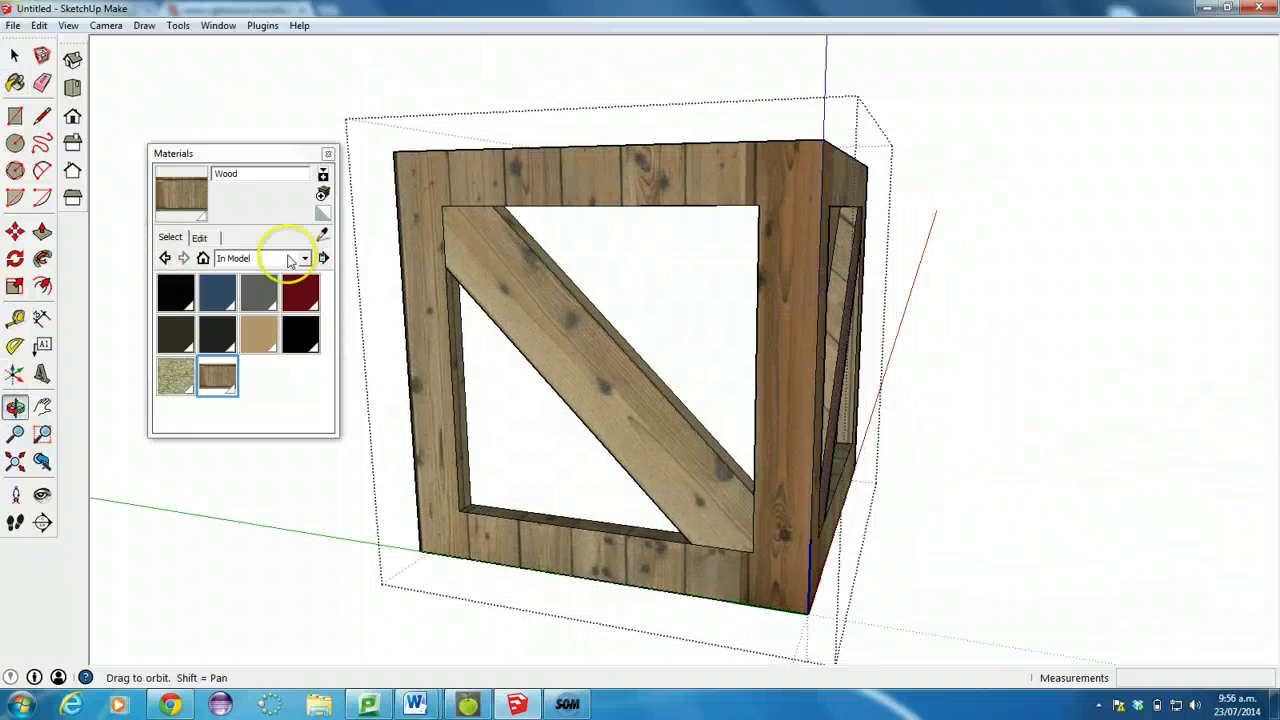
click(15, 83)
click(629, 249)
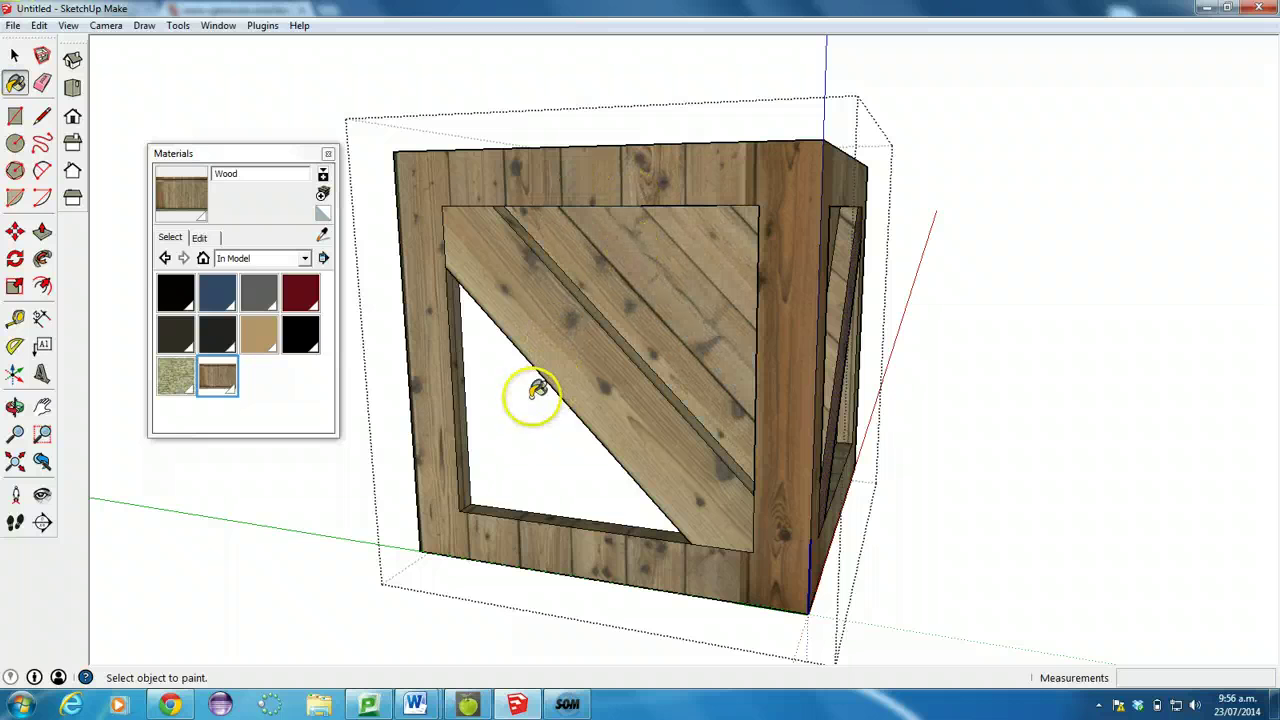
click(531, 394)
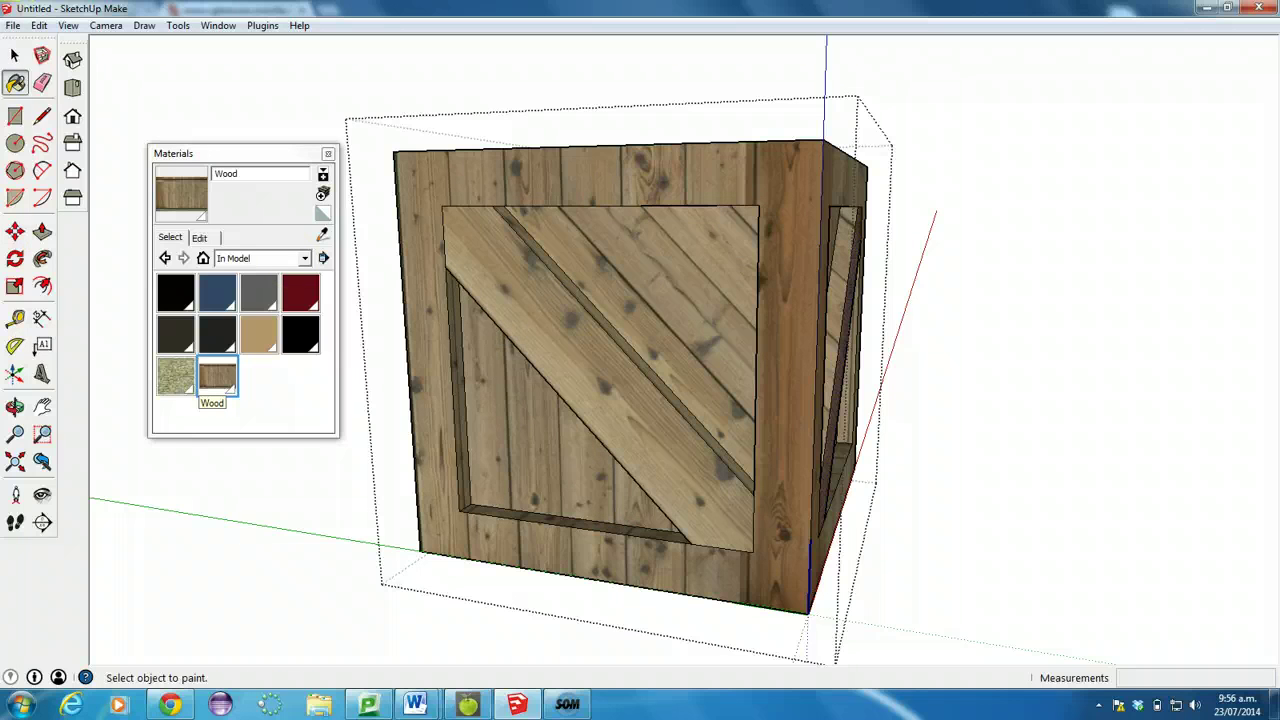
Reset the inset panel's texture position so its planks run vertically again.
click(14, 56)
right_click(632, 289)
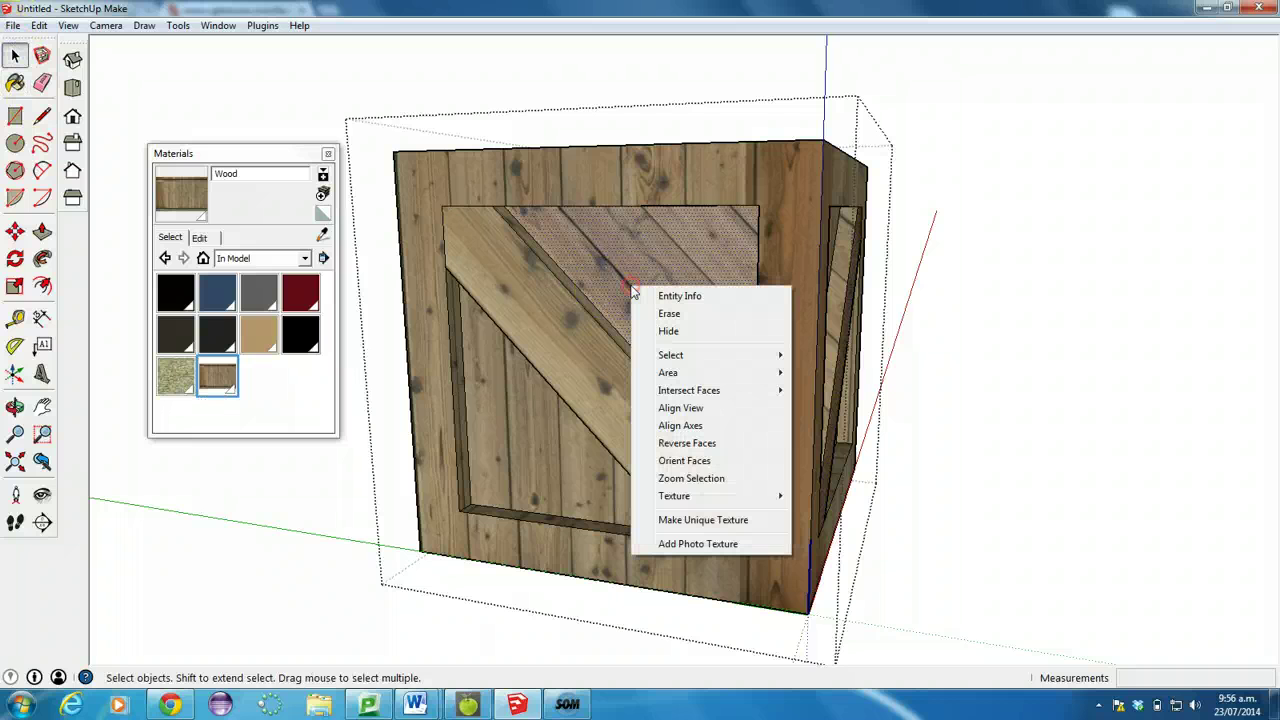
mouse_move(716, 494)
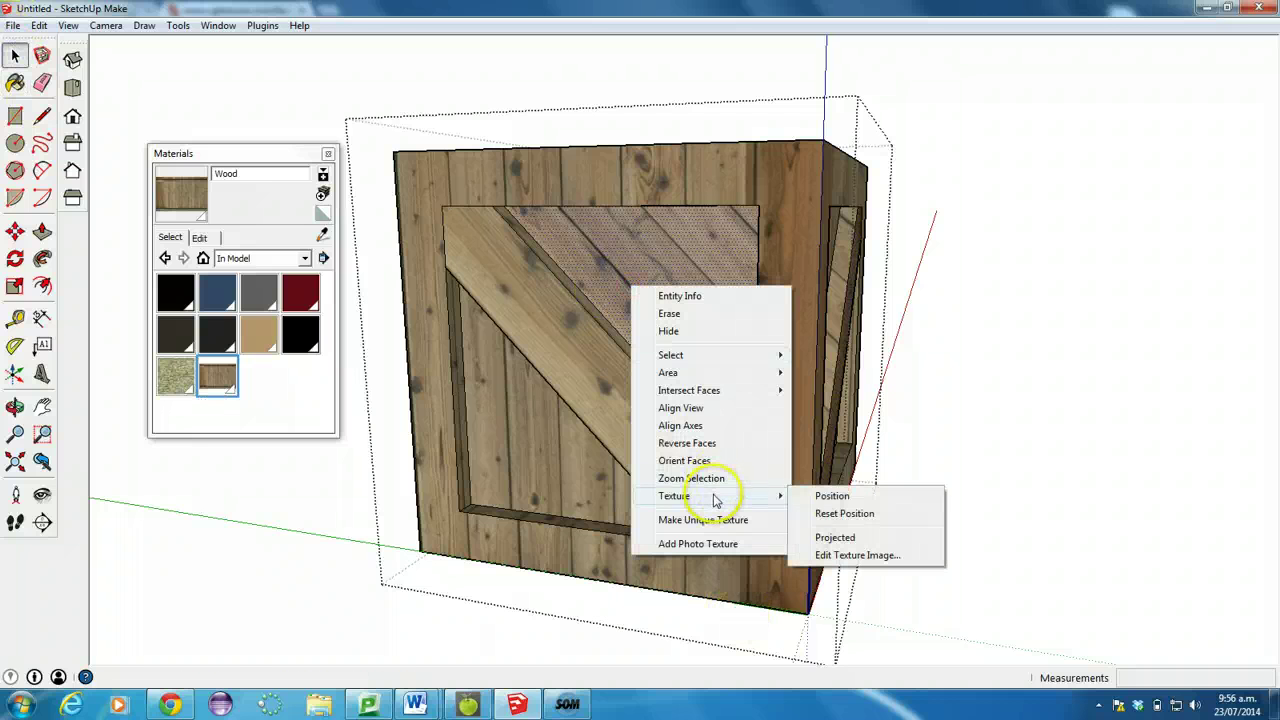
click(813, 515)
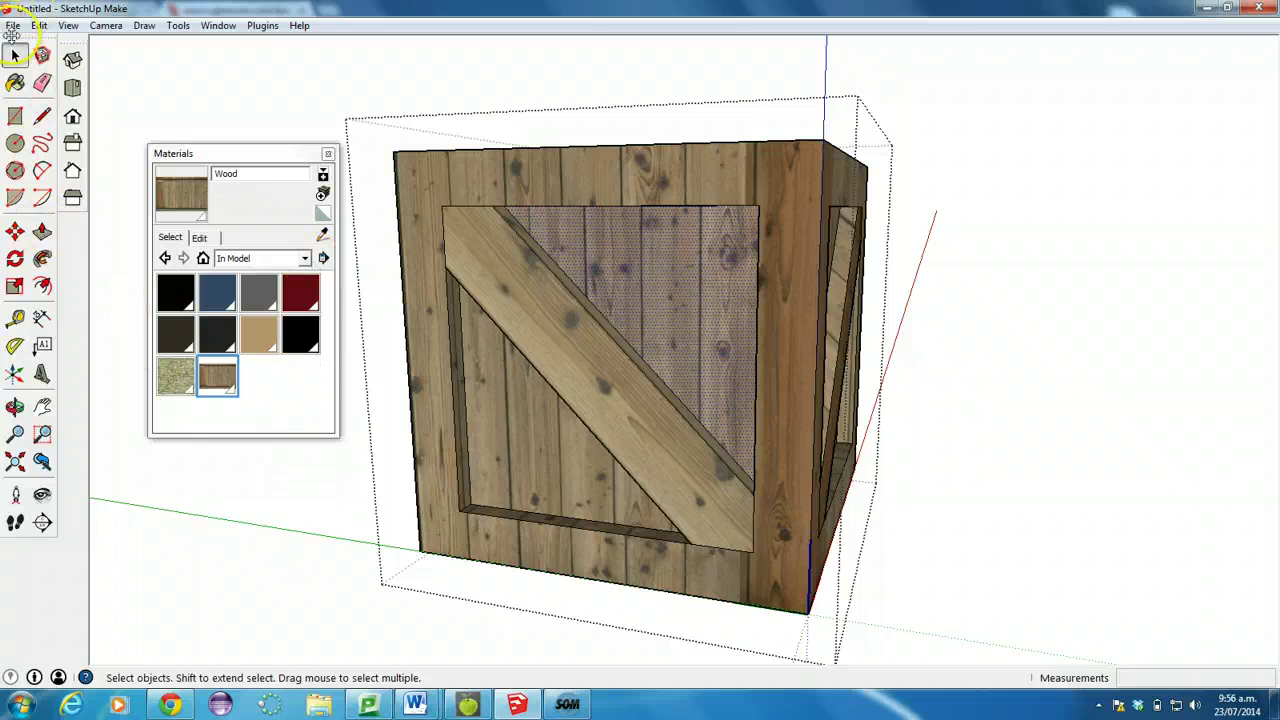
click(278, 88)
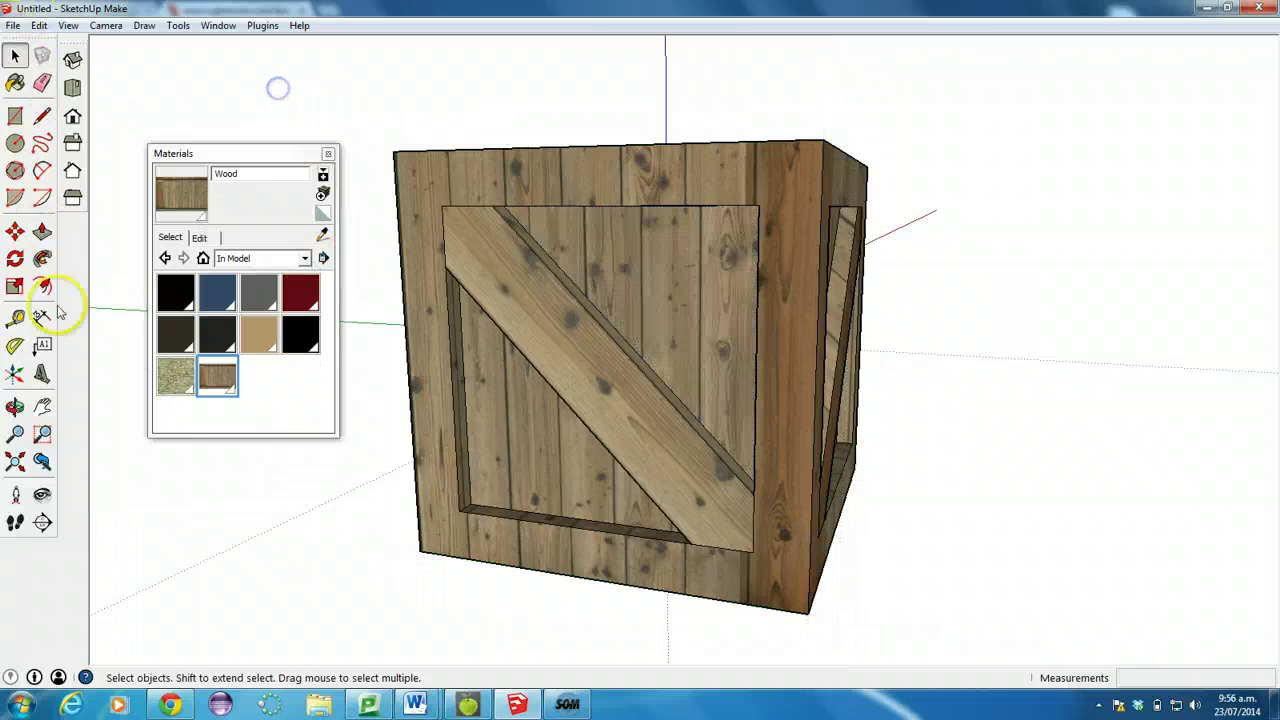
Orbit to a corner view of the crate and open the crate group for editing.
click(15, 406)
drag(420, 503, 193, 627)
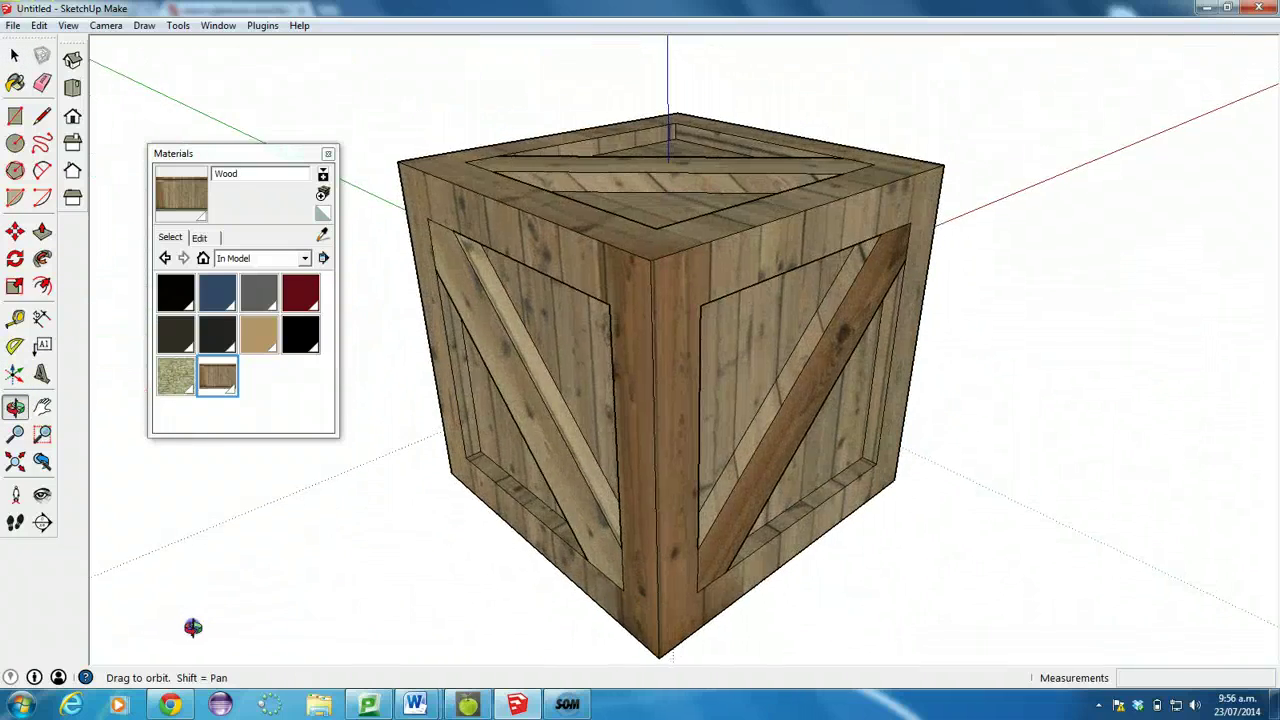
scroll(527, 388, down, 5)
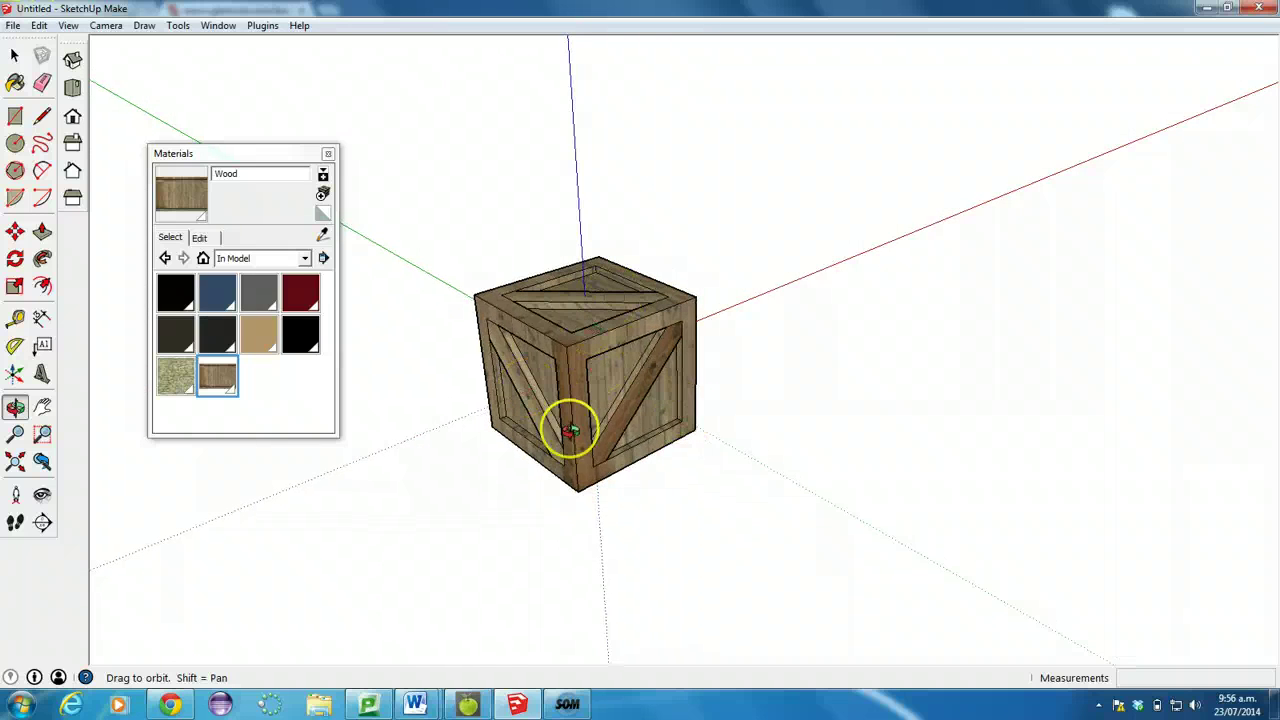
scroll(588, 440, up, 5)
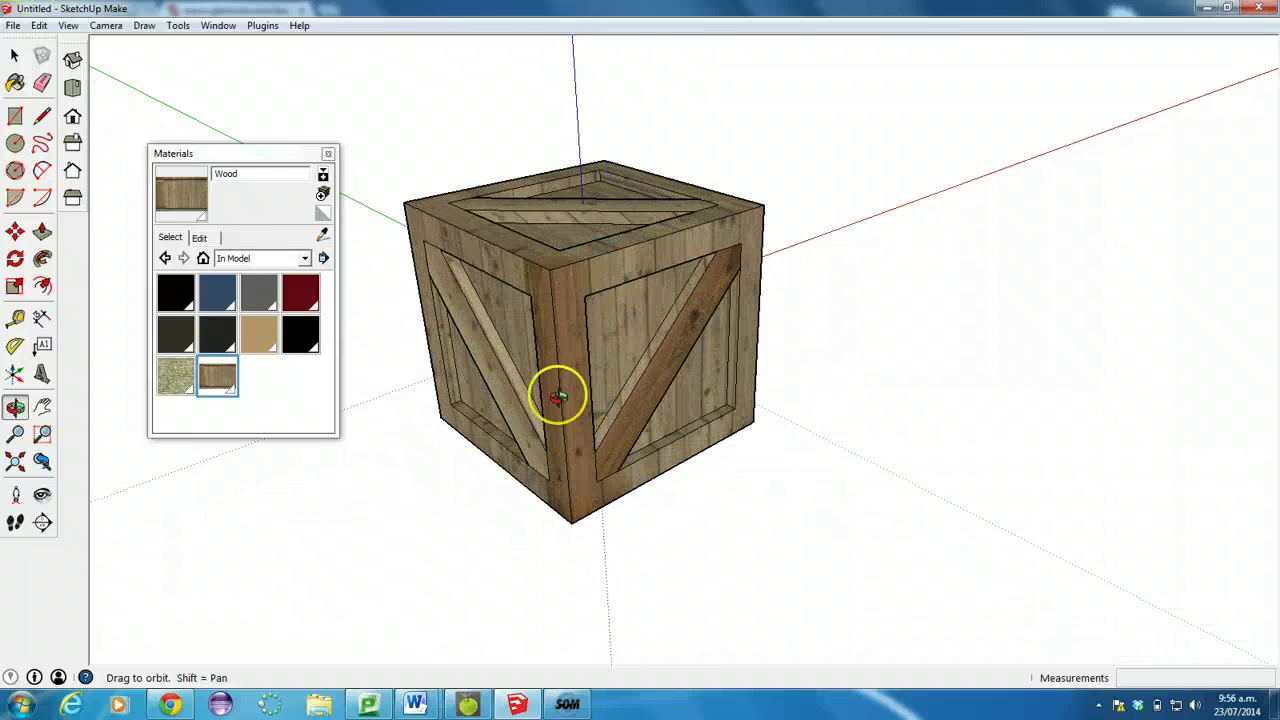
key(space)
triple_click(585, 325)
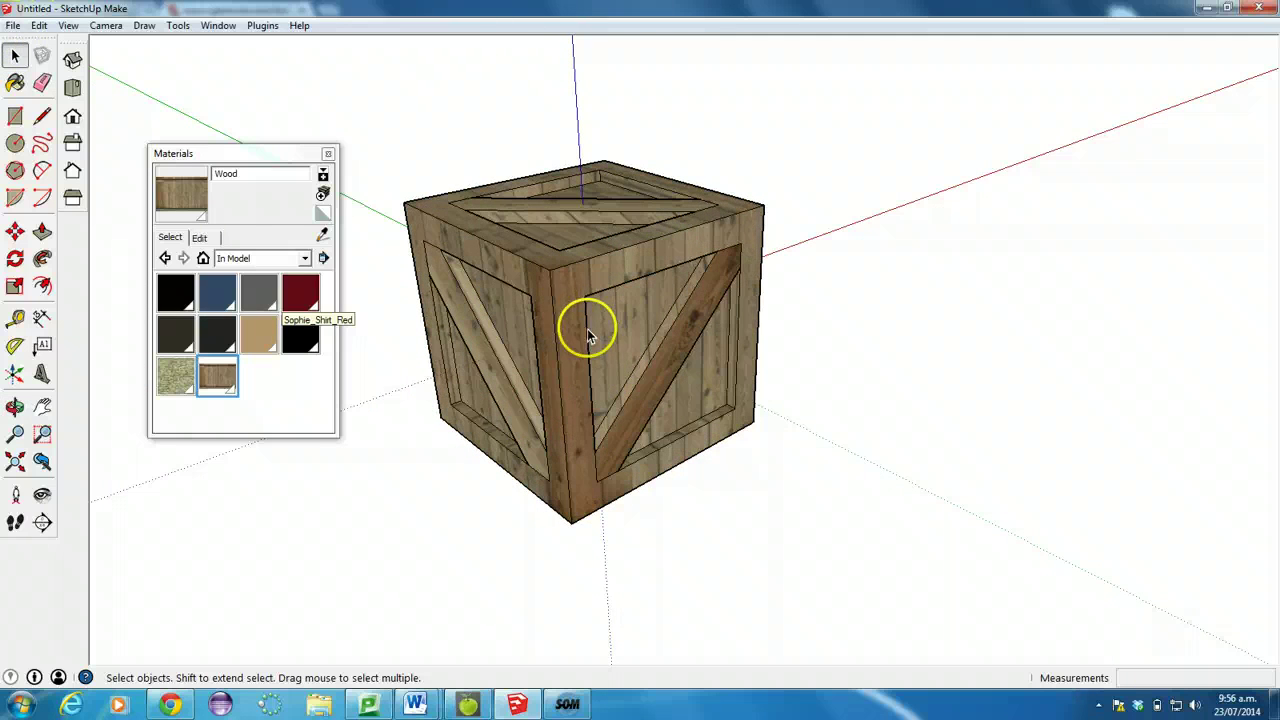
key(Escape)
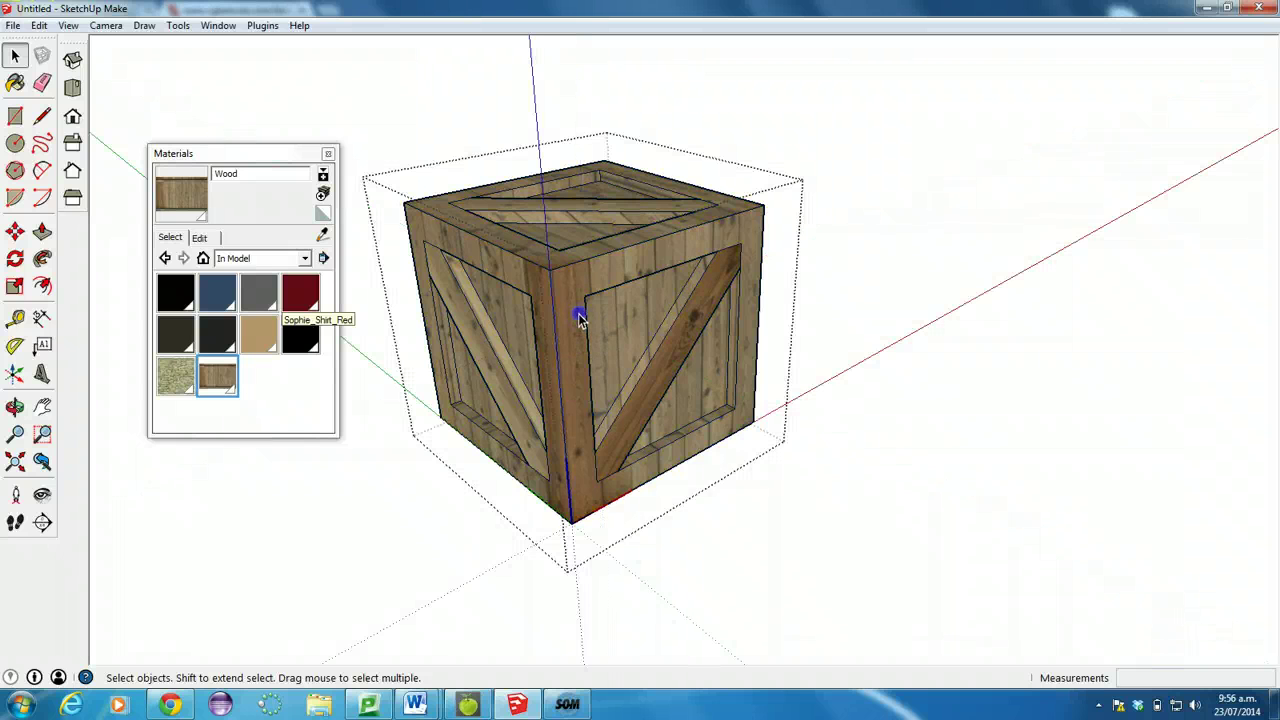
Slide the first corner face's wood texture down and to the left.
right_click(580, 320)
mouse_move(600, 524)
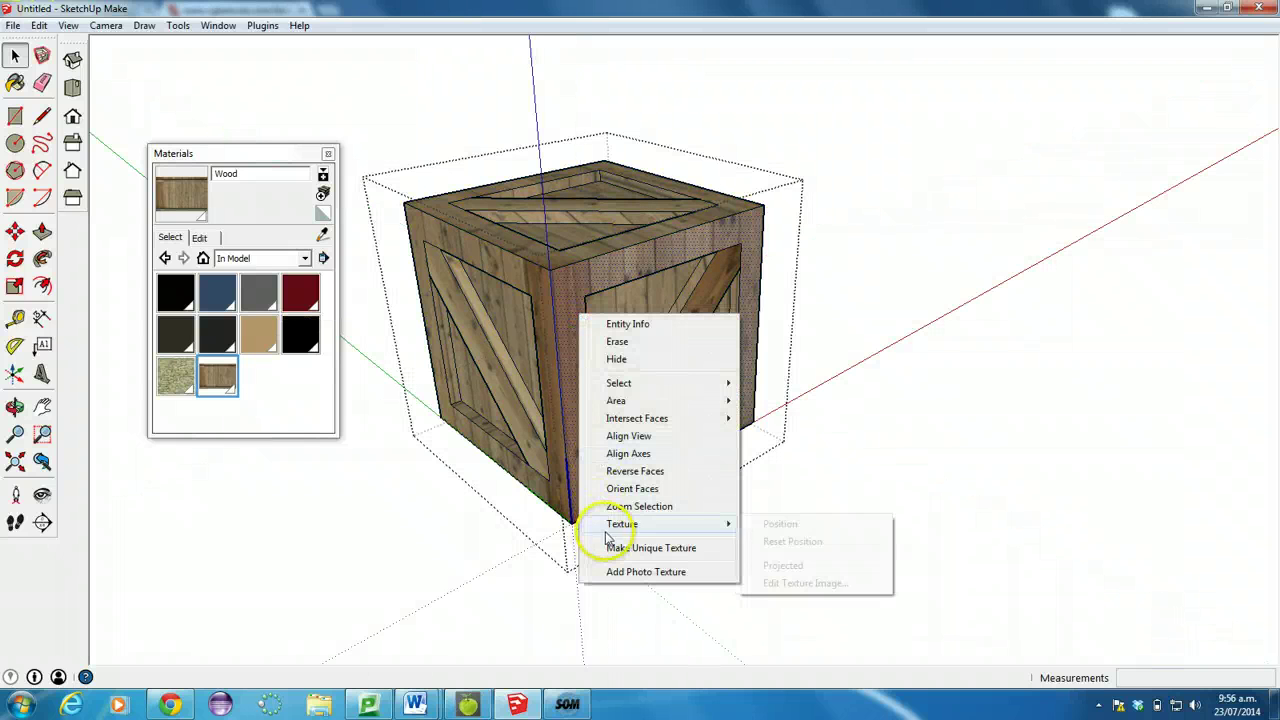
click(760, 524)
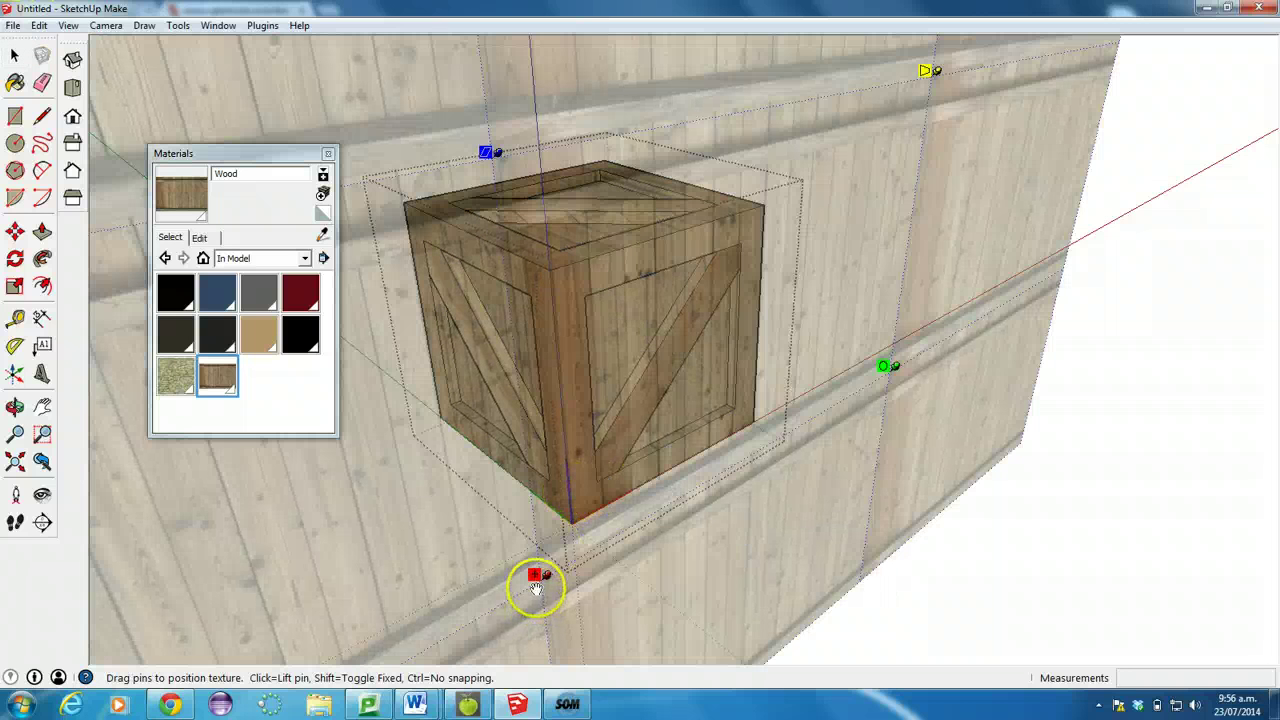
drag(537, 577, 496, 597)
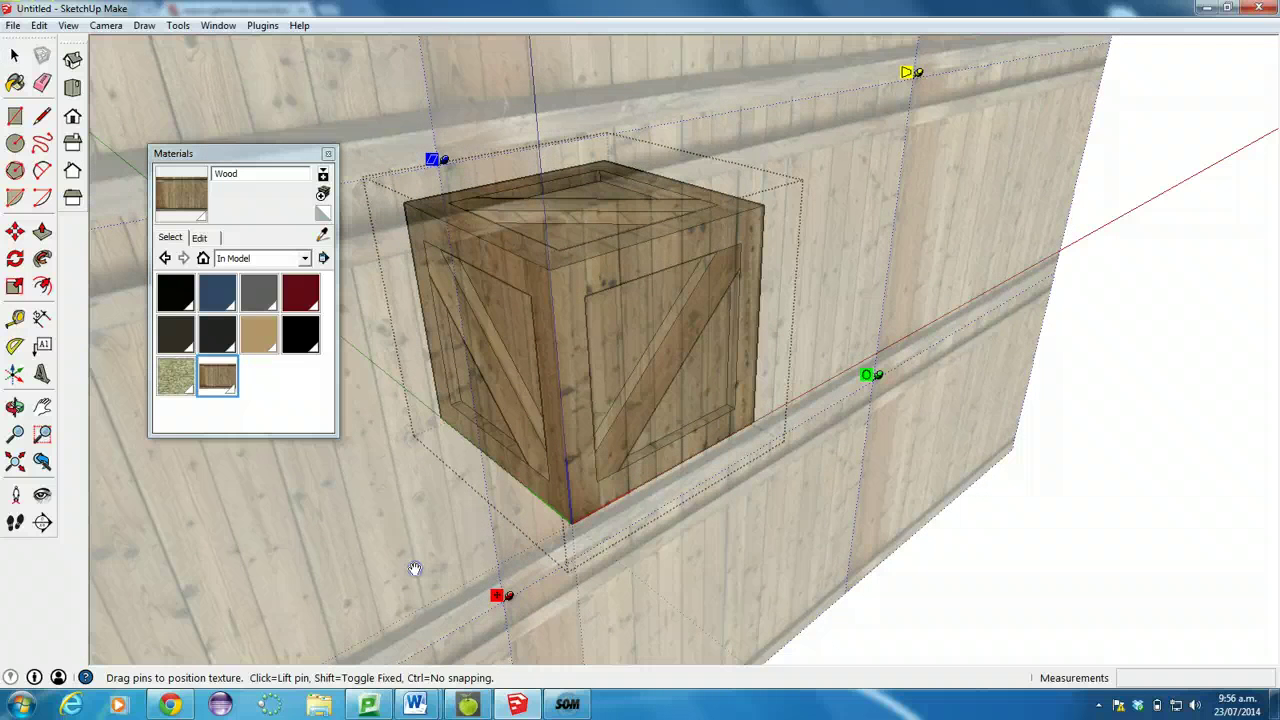
click(14, 55)
click(543, 280)
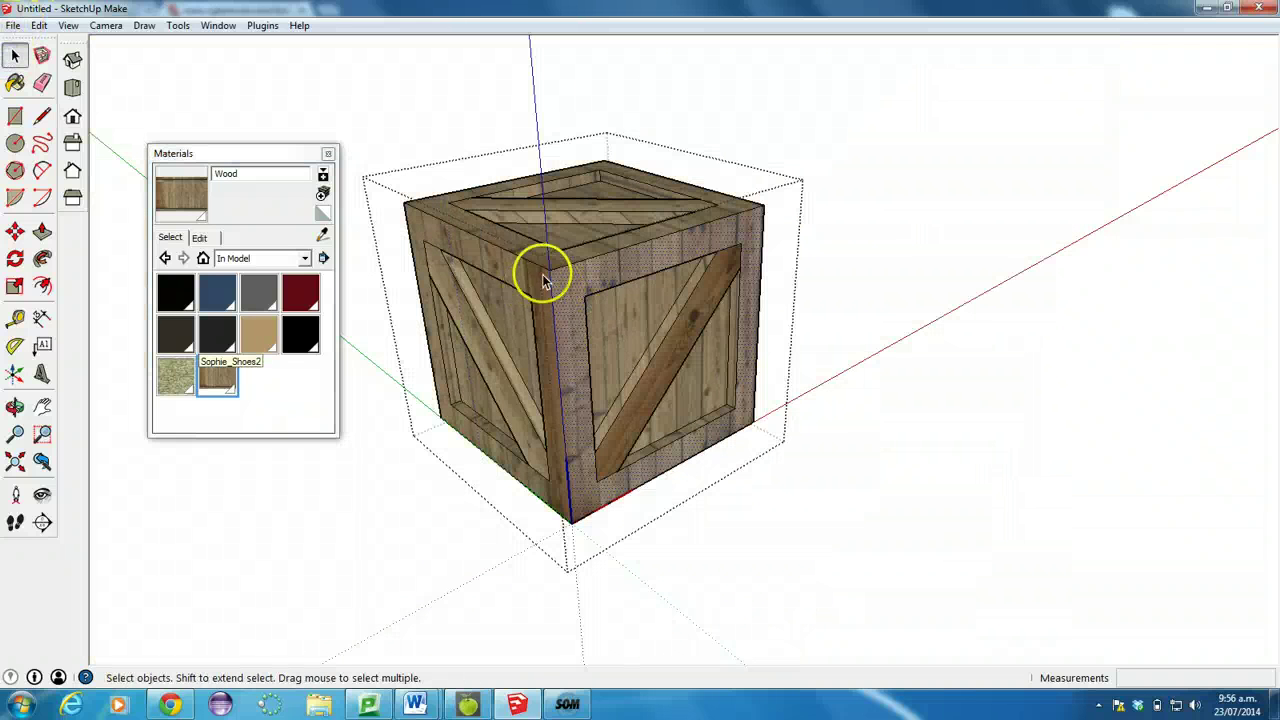
Slide the second corner face's wood texture down and to the right.
right_click(532, 281)
mouse_move(590, 485)
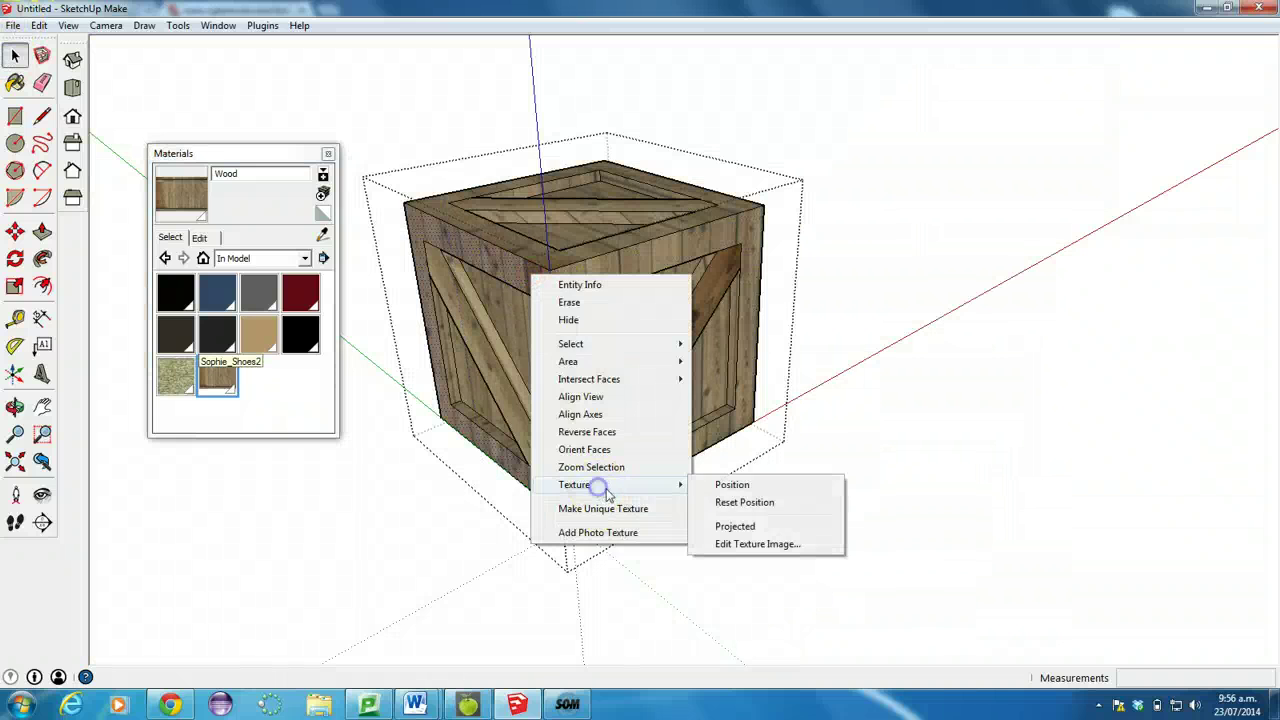
click(741, 485)
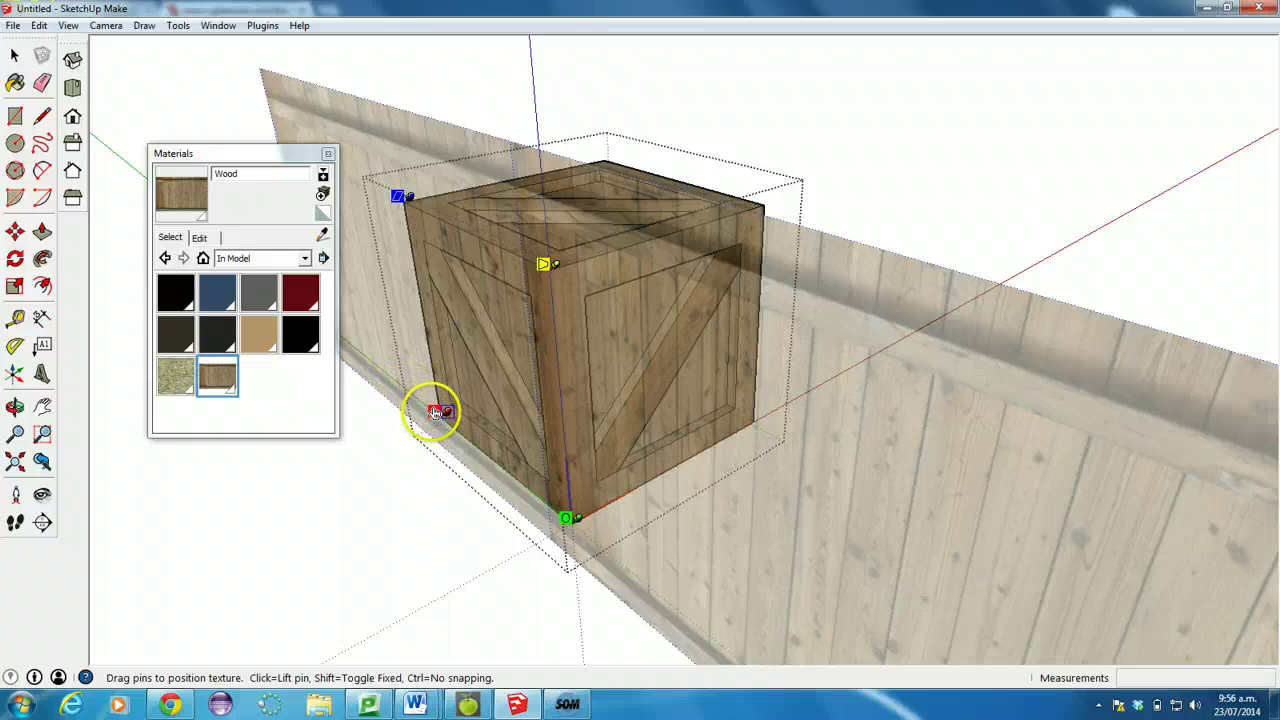
drag(430, 410, 455, 422)
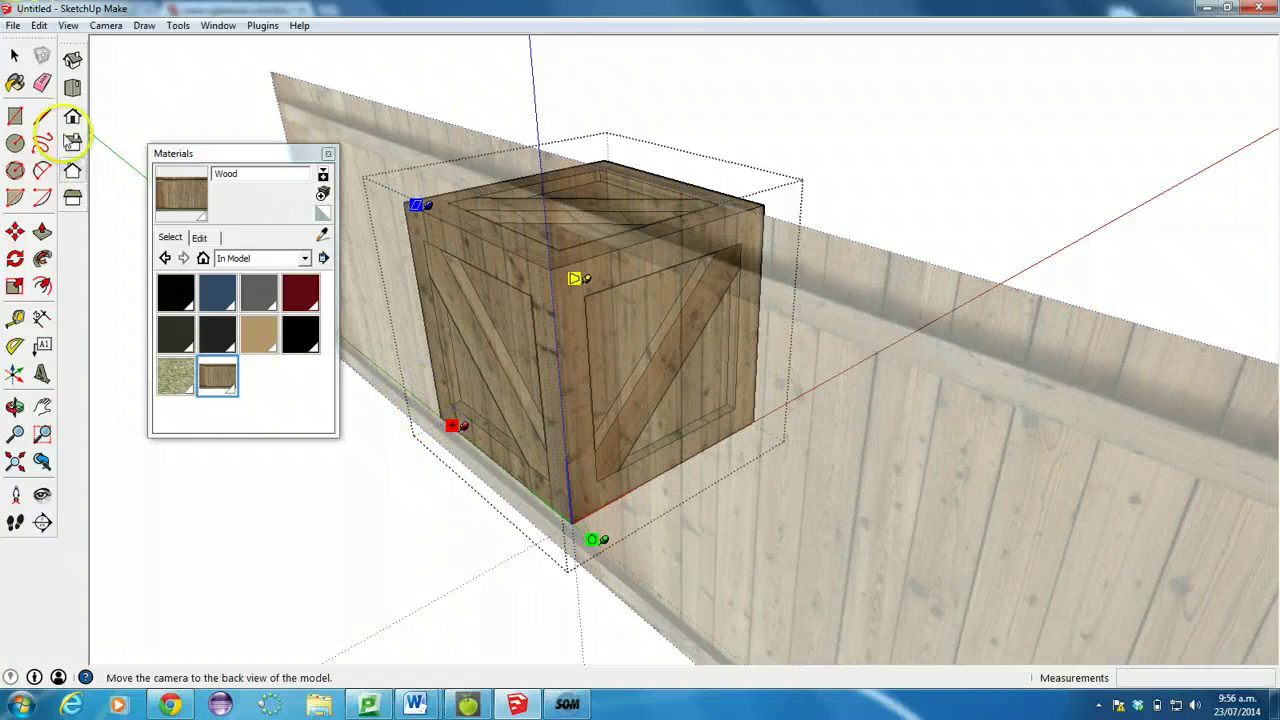
click(14, 55)
click(287, 121)
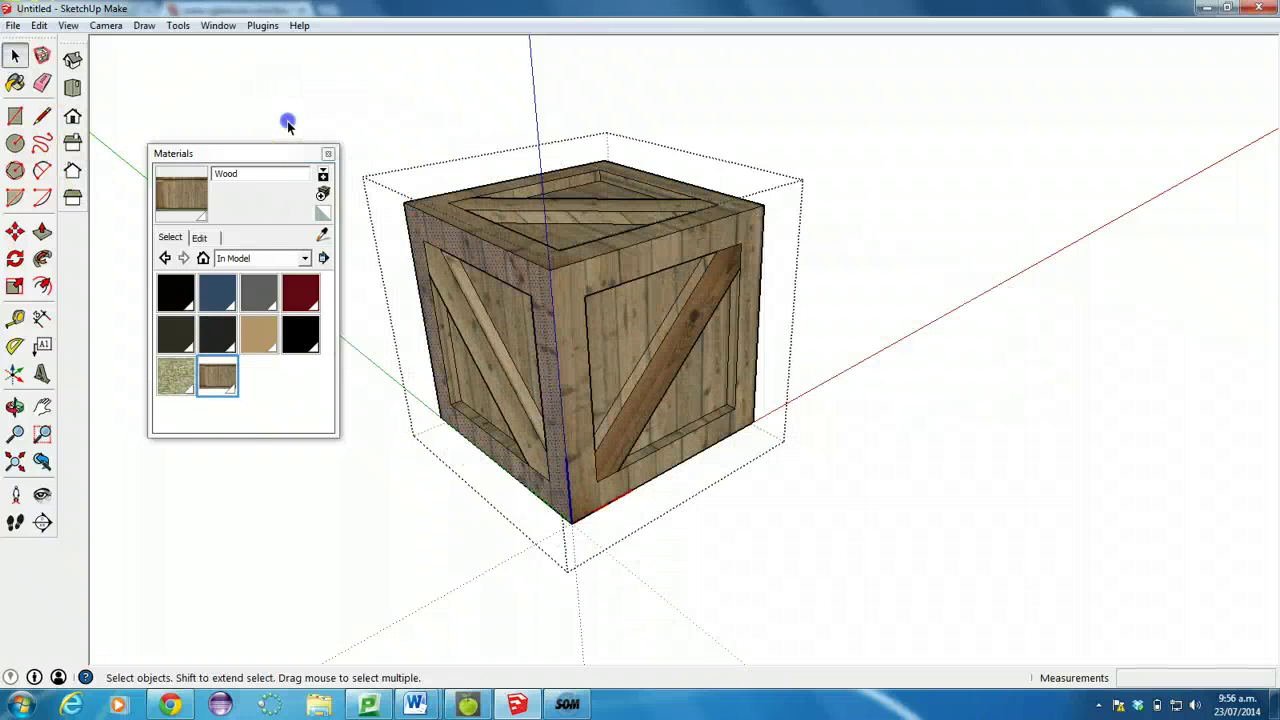
Slide the front diagonal brace's wood texture up and to the left.
triple_click(670, 340)
click(670, 358)
right_click(667, 352)
mouse_move(712, 561)
click(885, 563)
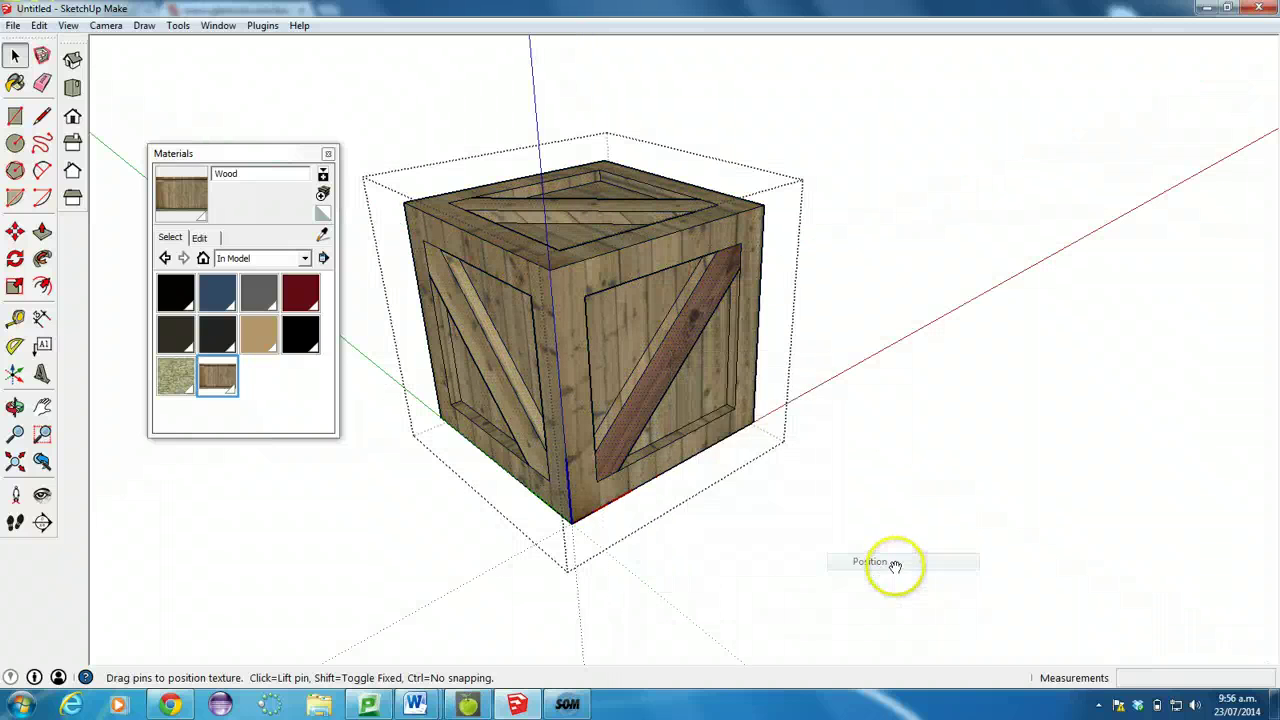
drag(594, 434, 549, 391)
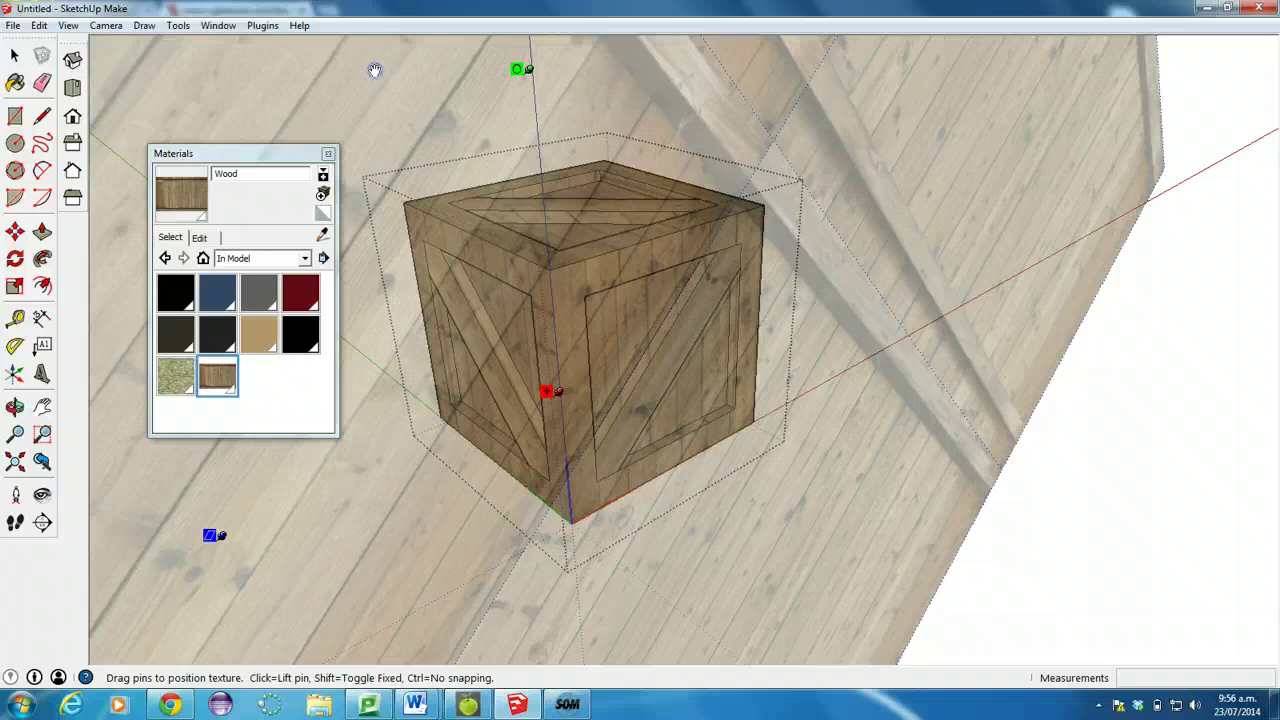
click(14, 55)
click(285, 97)
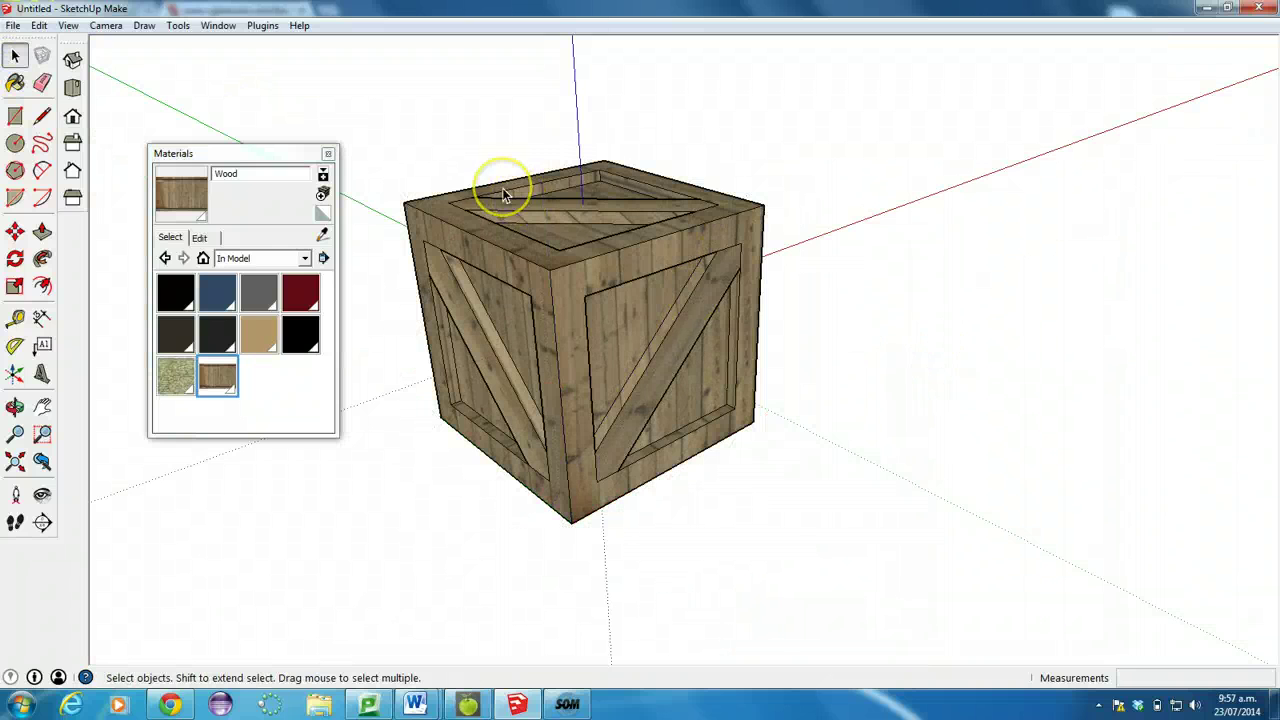
Inside the crate group, reset the wood texture position on the top face.
triple_click(576, 220)
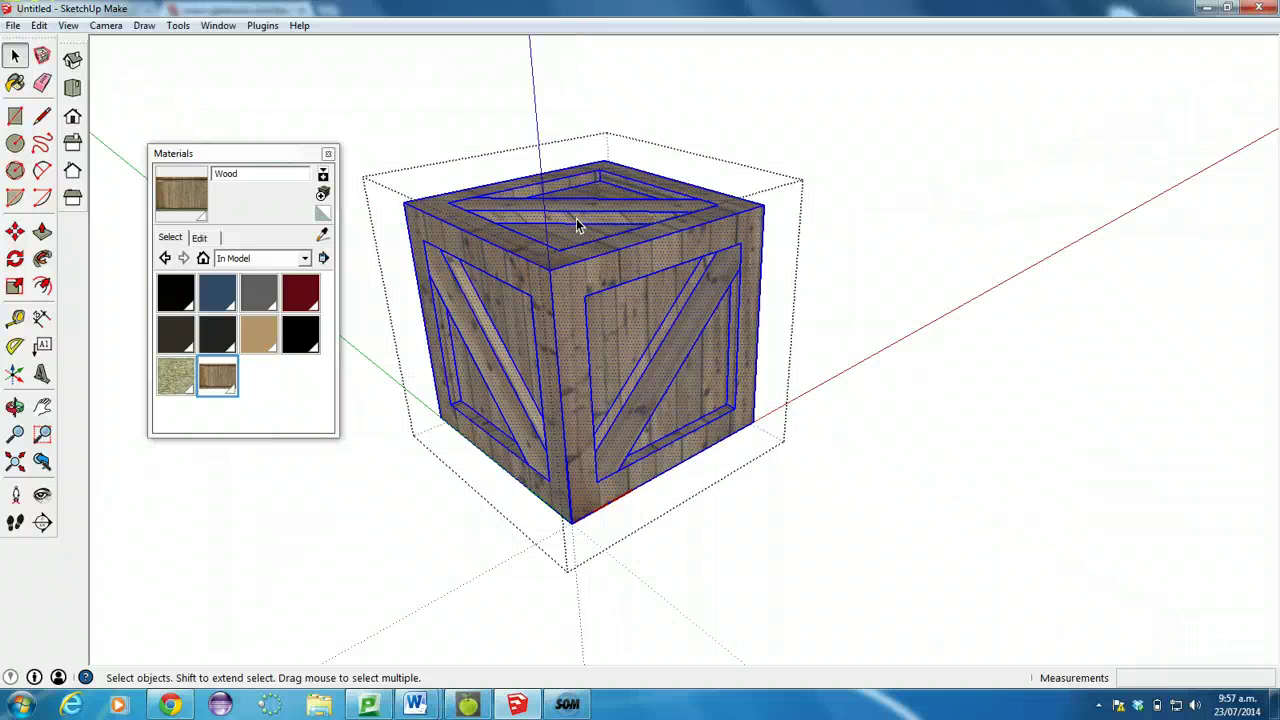
click(491, 106)
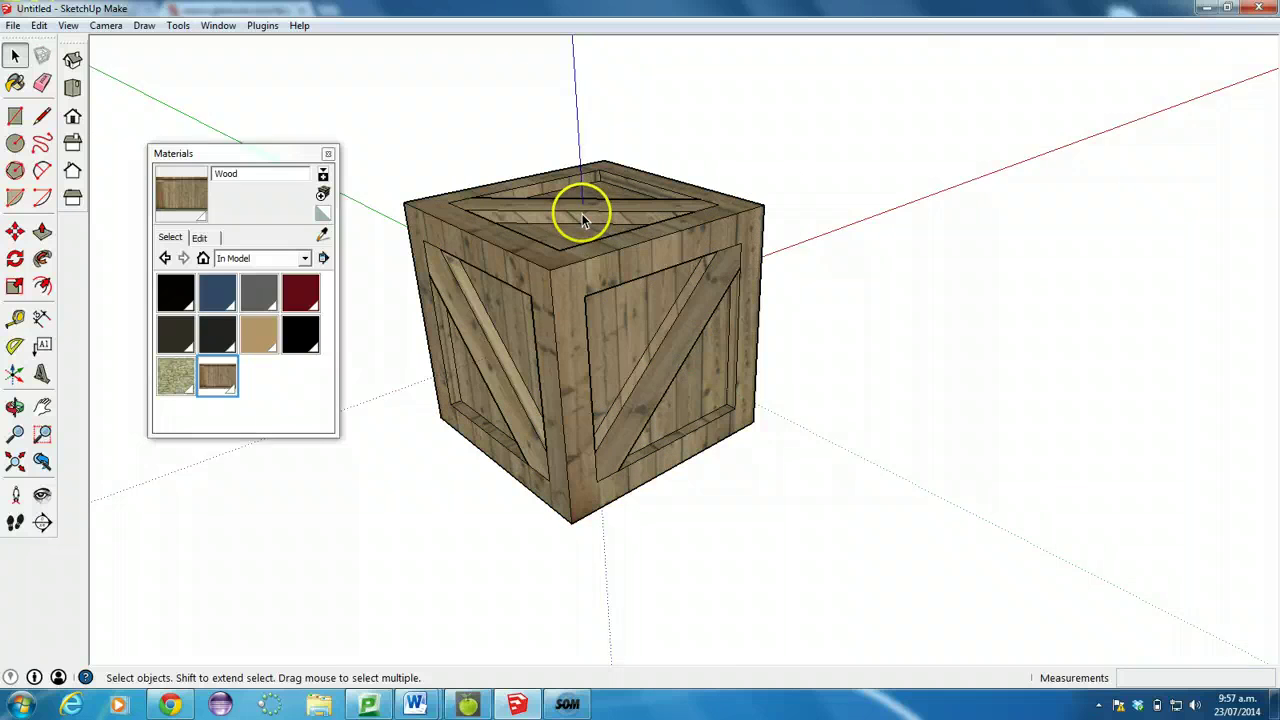
click(583, 220)
right_click(582, 215)
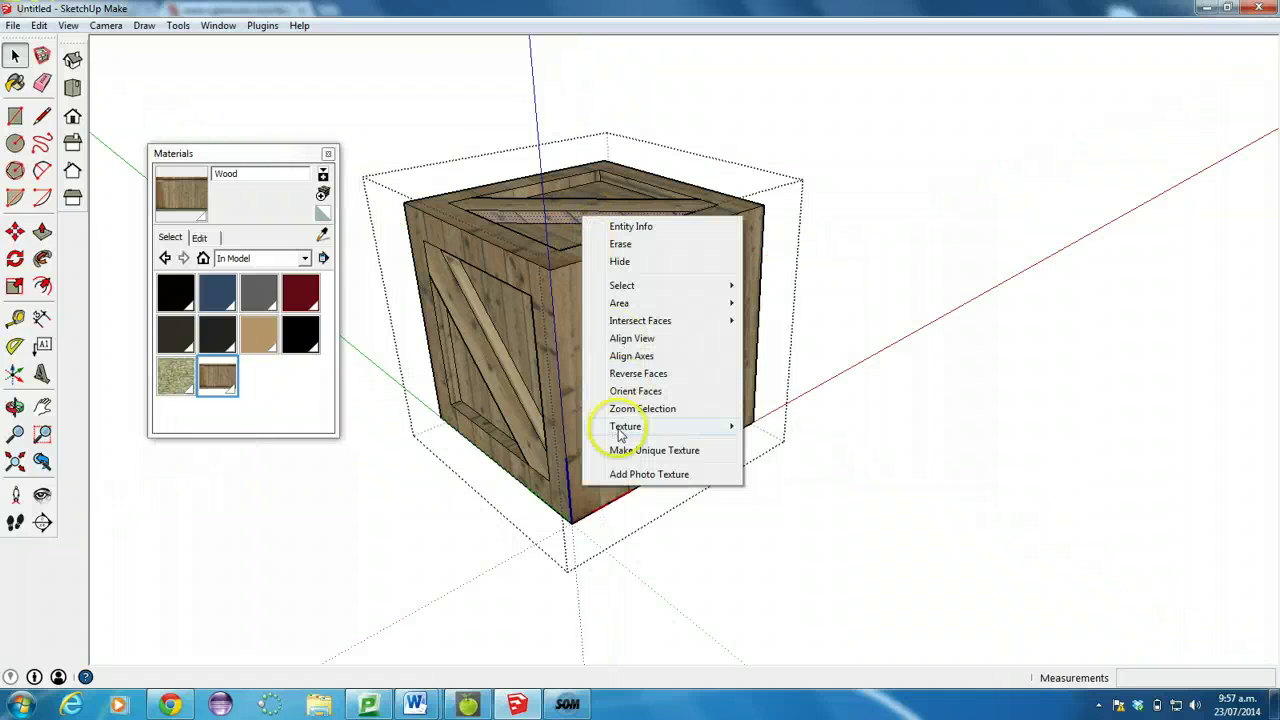
mouse_move(614, 424)
click(797, 444)
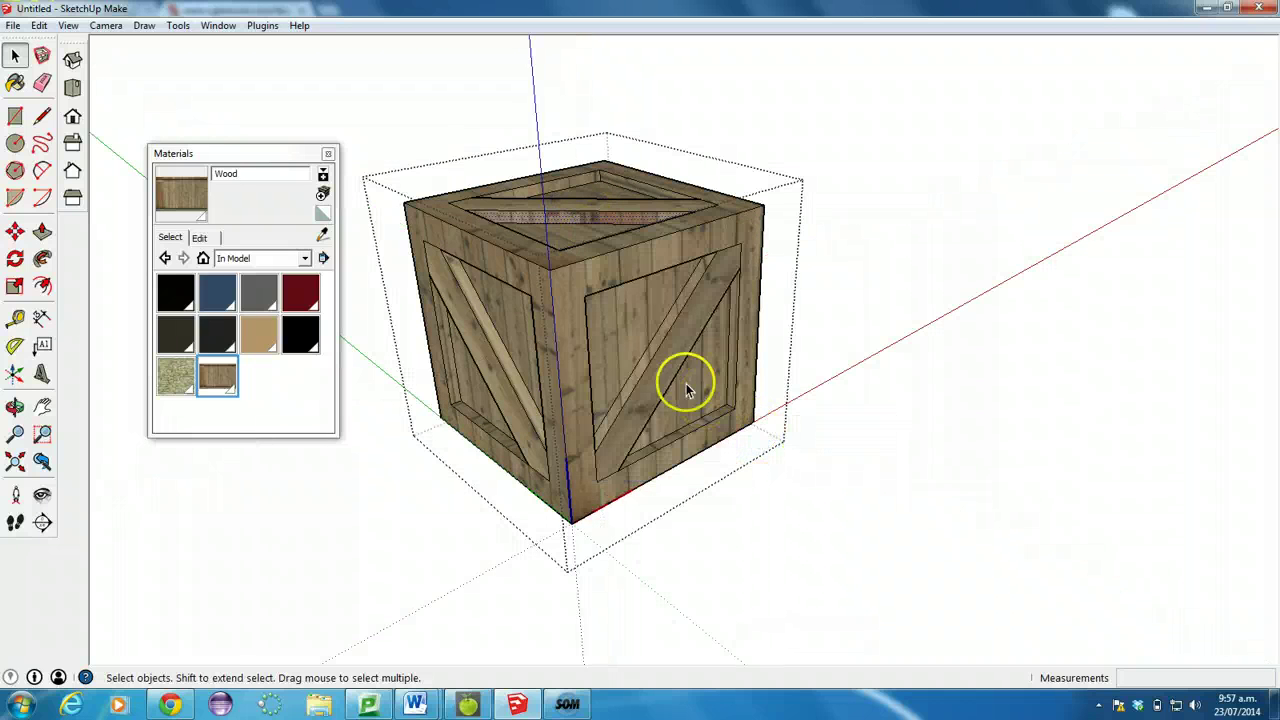
Reset the front diagonal brace's texture position and close the crate group.
right_click(655, 343)
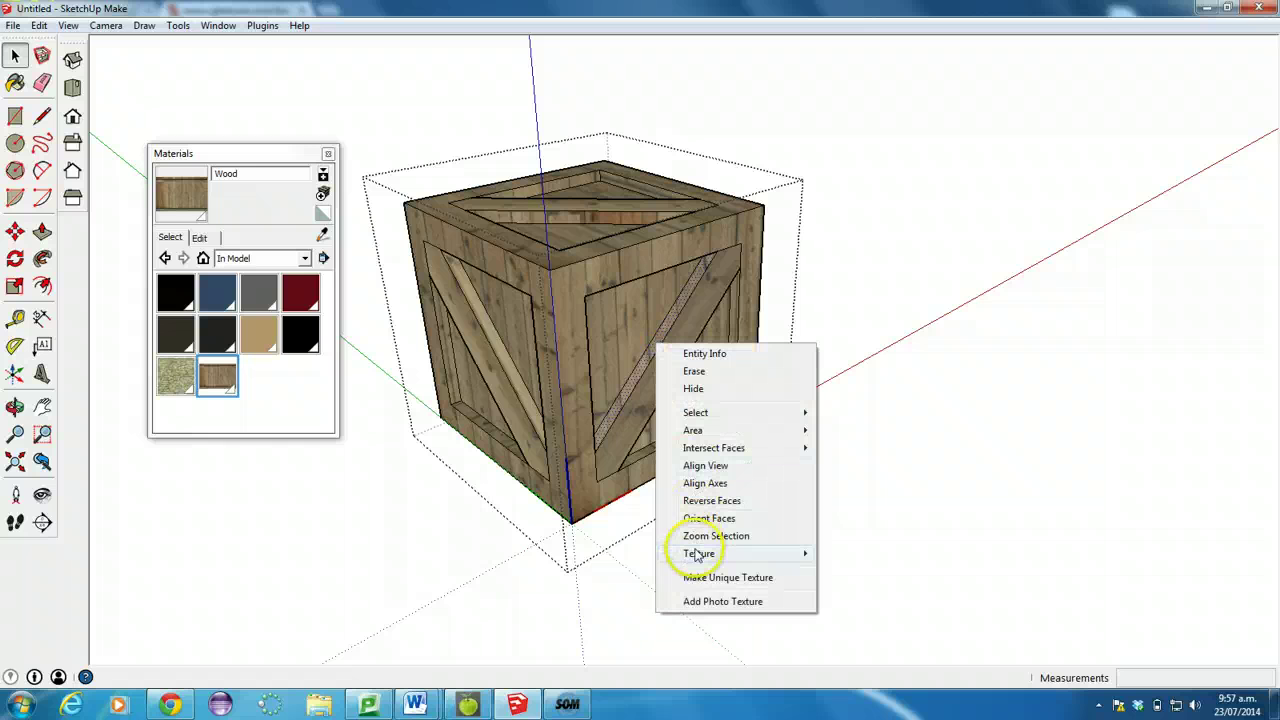
mouse_move(698, 555)
click(840, 569)
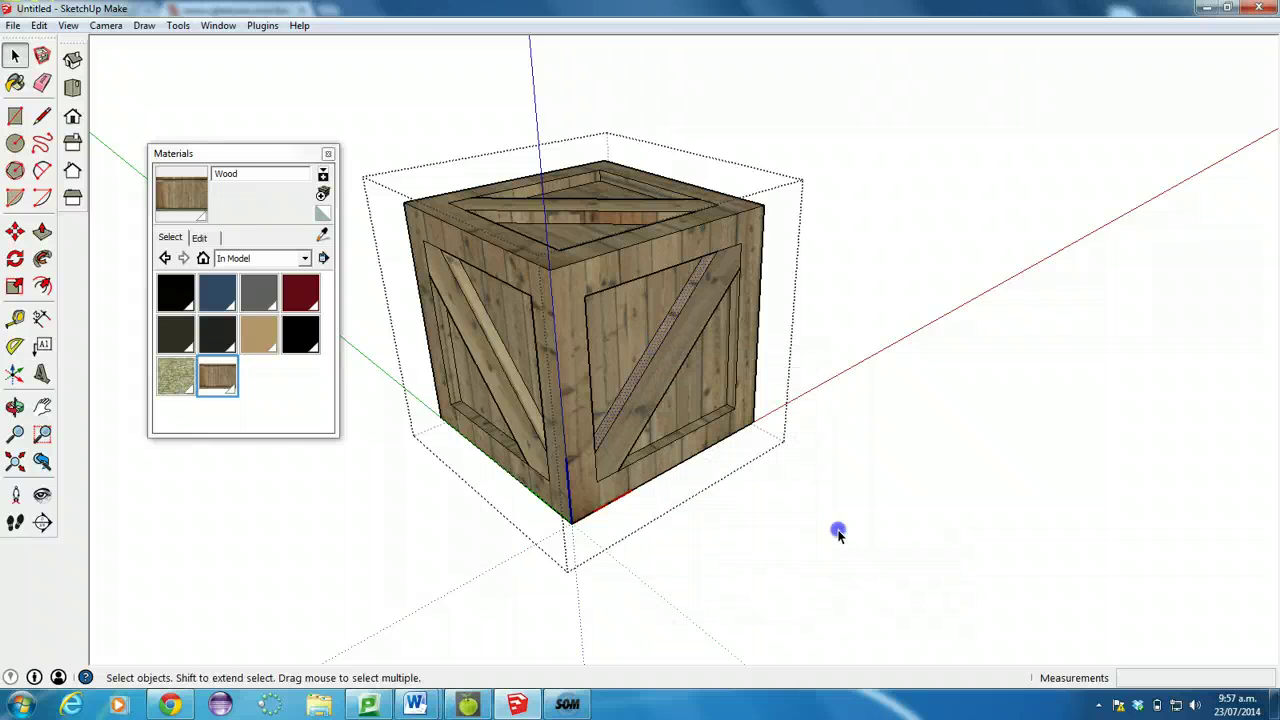
click(838, 533)
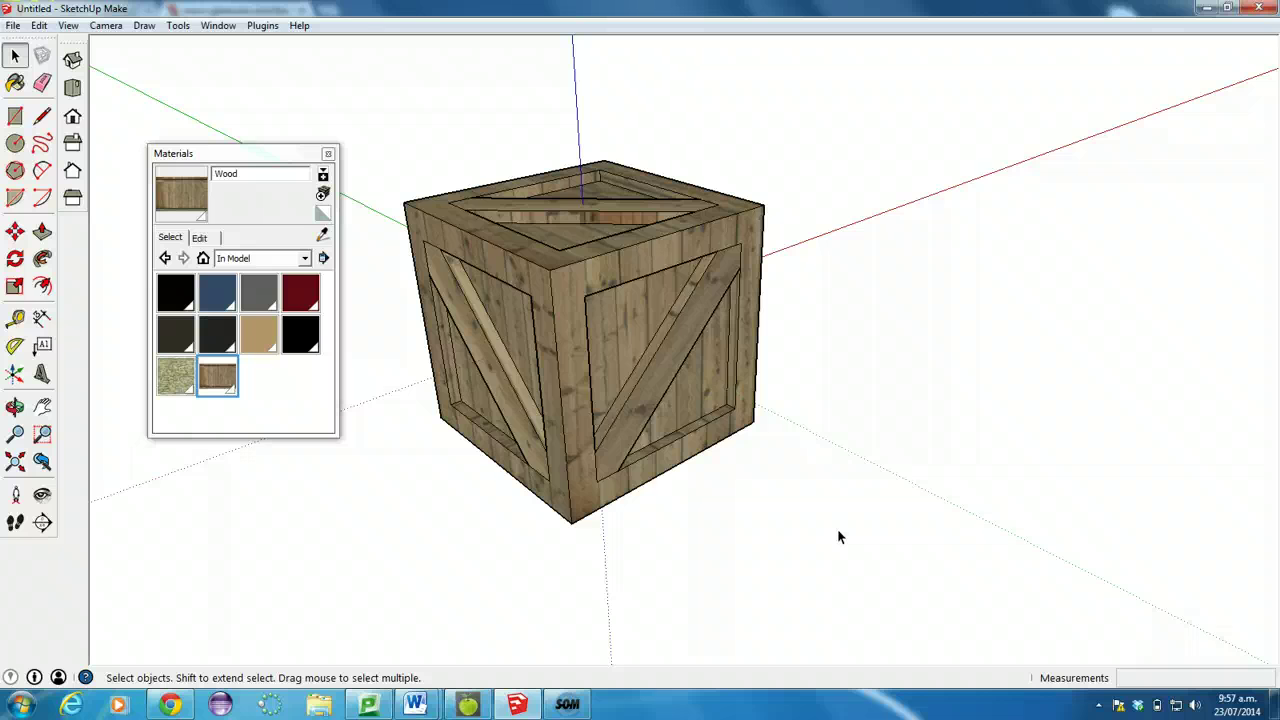
Turn on shadows for the model from the View menu.
scroll(835, 433, down, 5)
scroll(835, 433, up, 4)
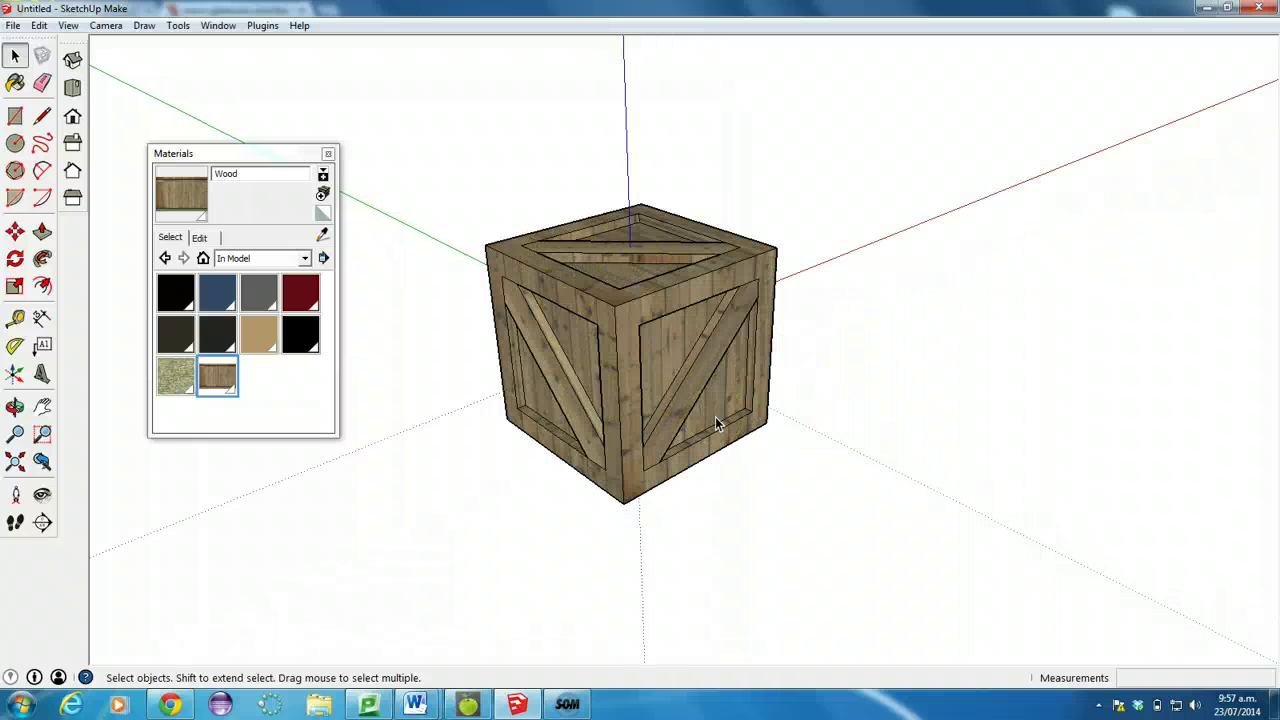
click(68, 25)
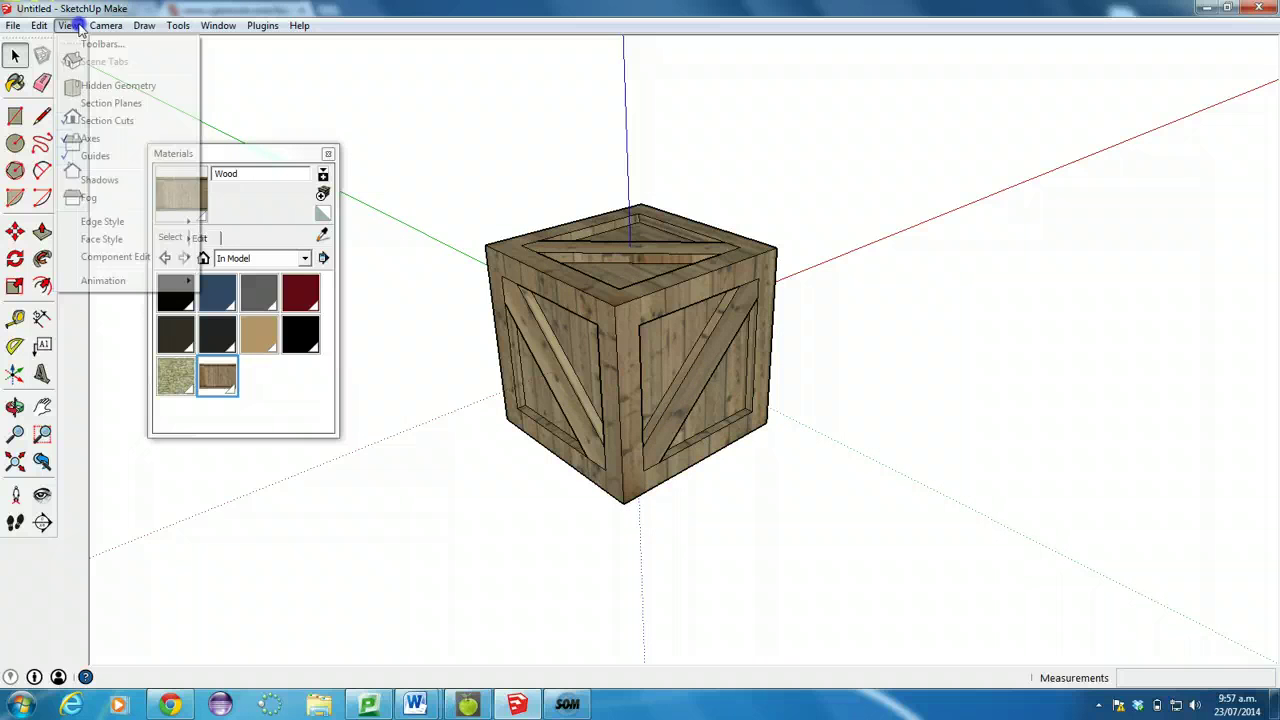
click(131, 179)
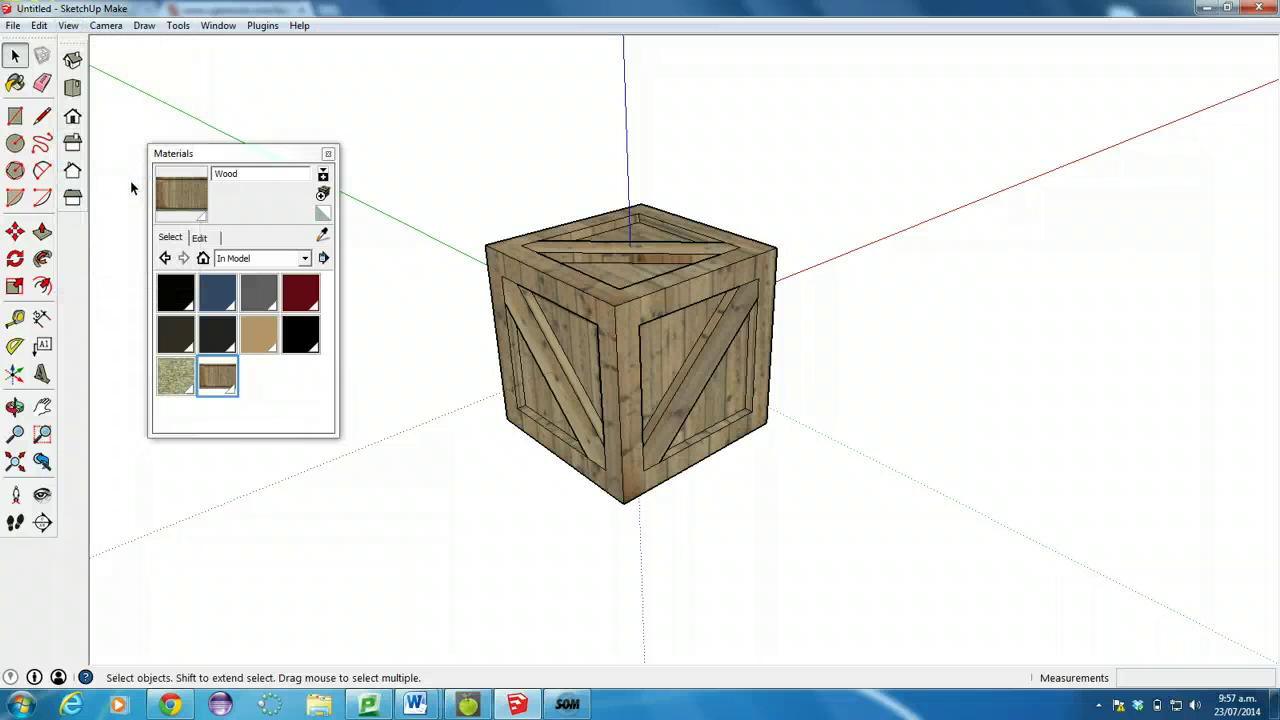
Hide the crate's edges and profile lines via View > Edge Style.
click(68, 25)
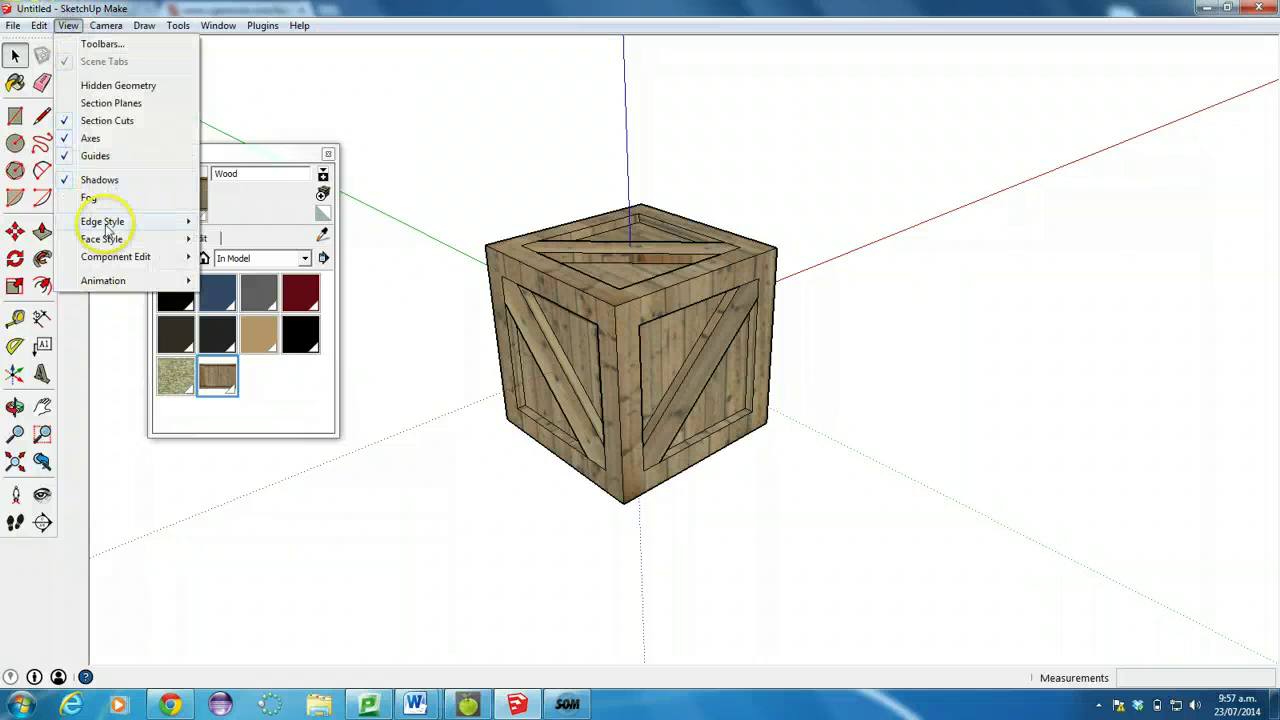
mouse_move(165, 221)
click(253, 221)
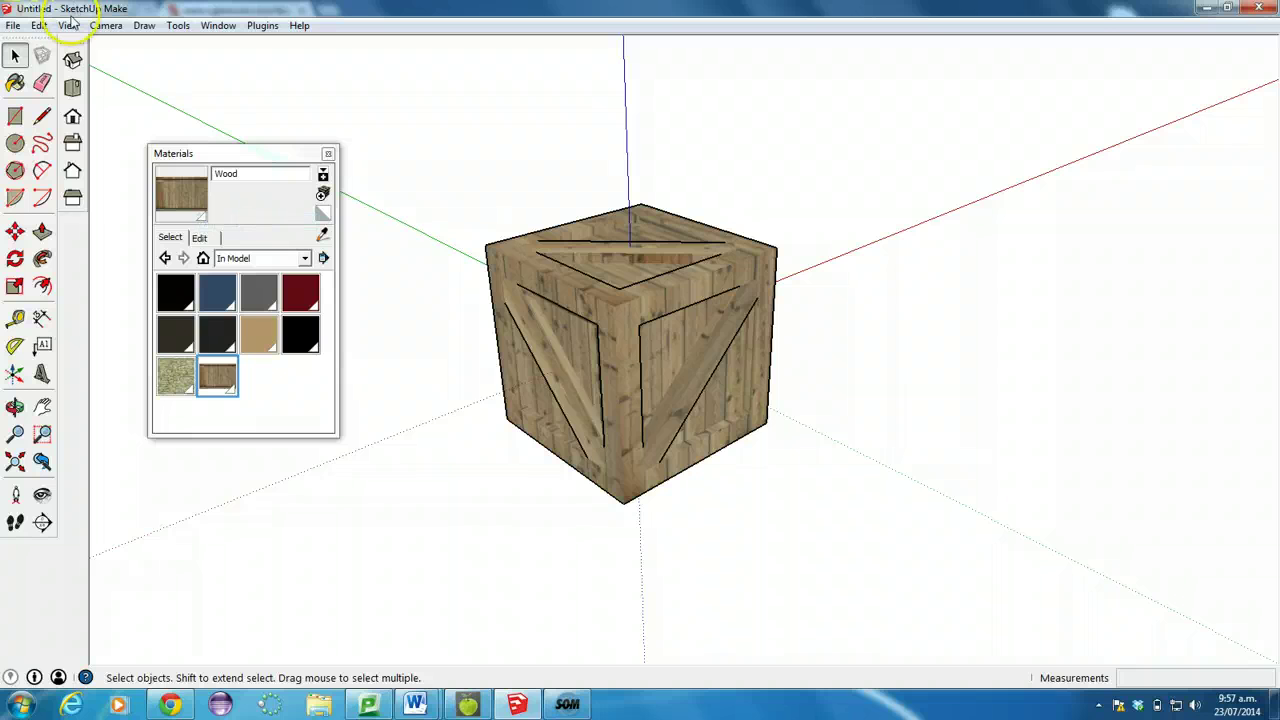
click(68, 25)
mouse_move(168, 224)
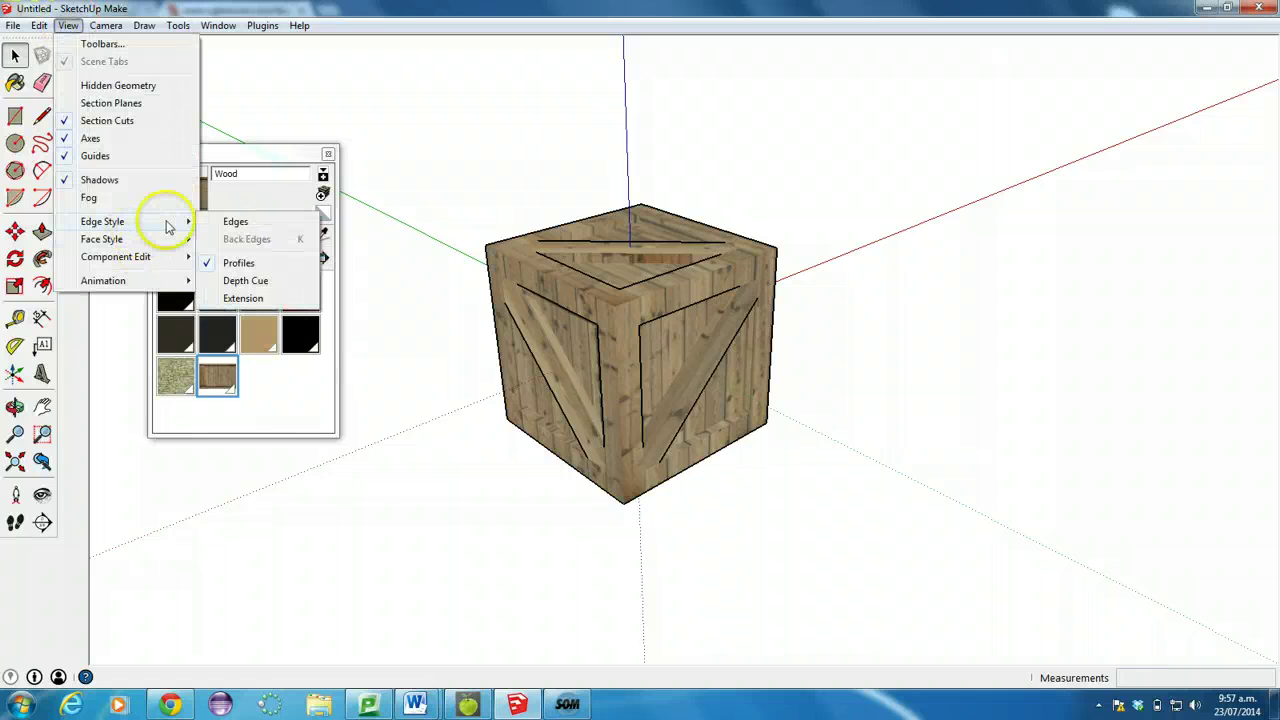
click(232, 262)
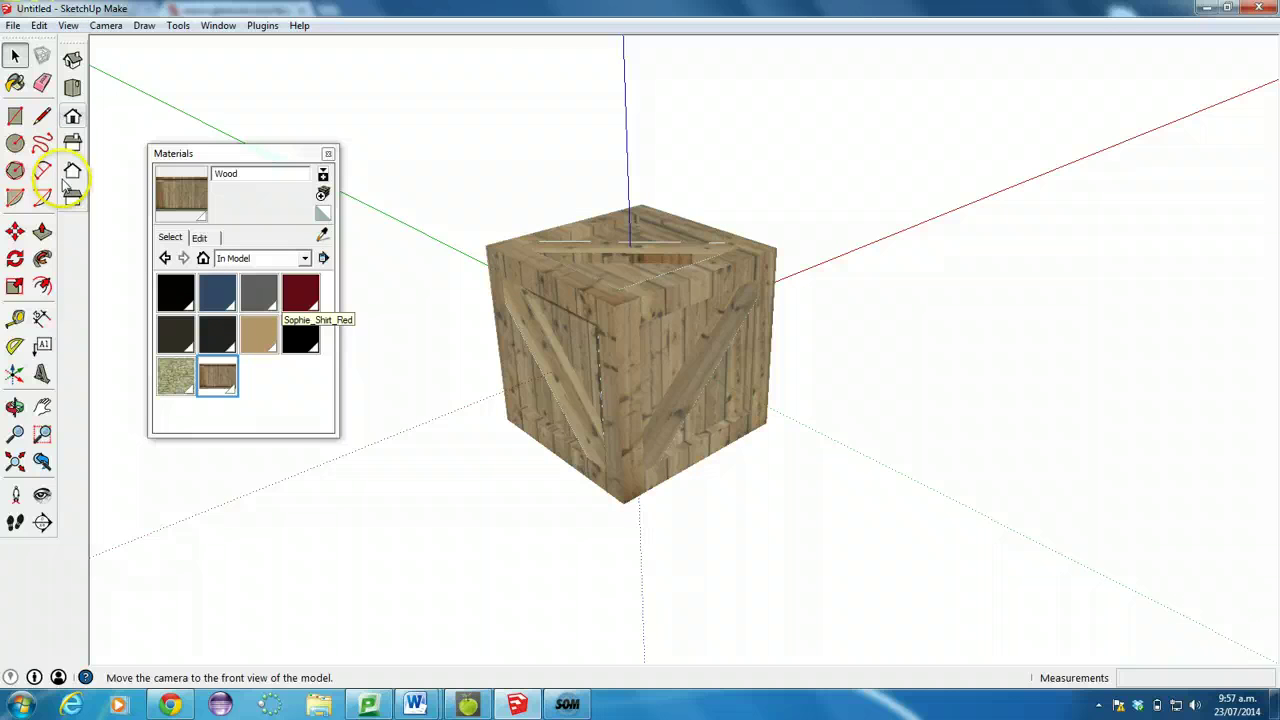
click(15, 406)
drag(414, 380, 780, 506)
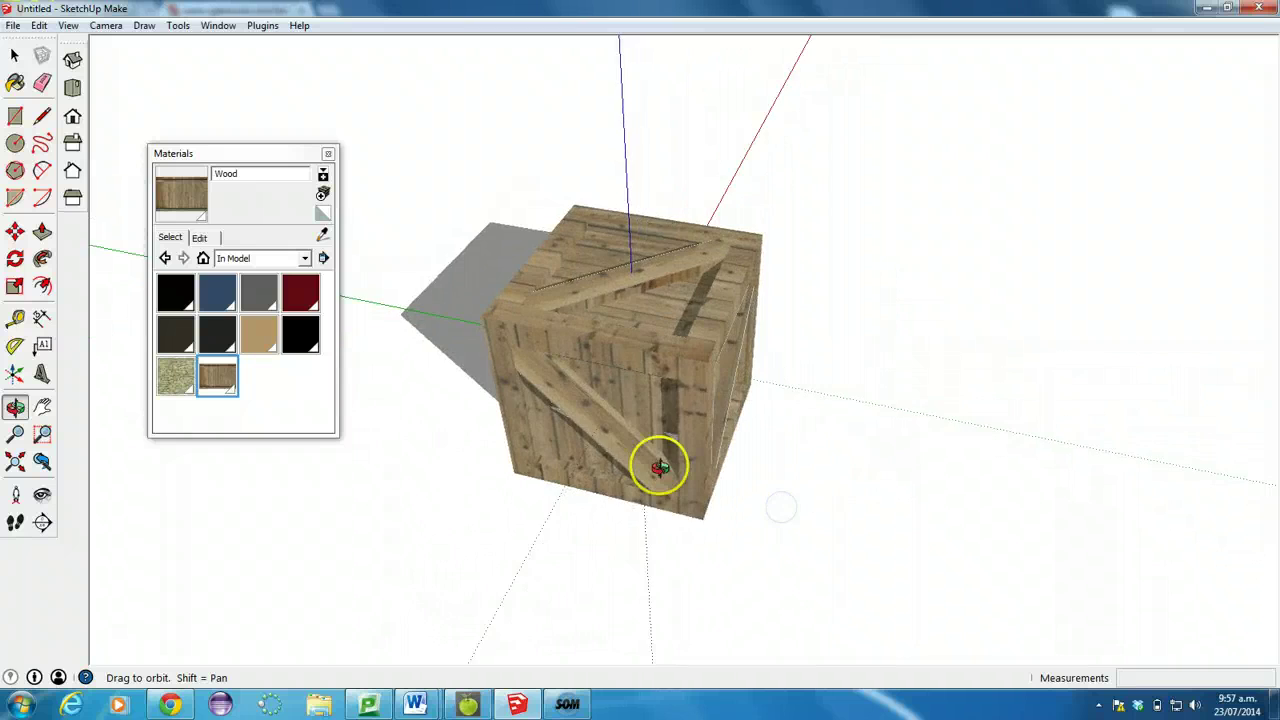
scroll(660, 467, up, 6)
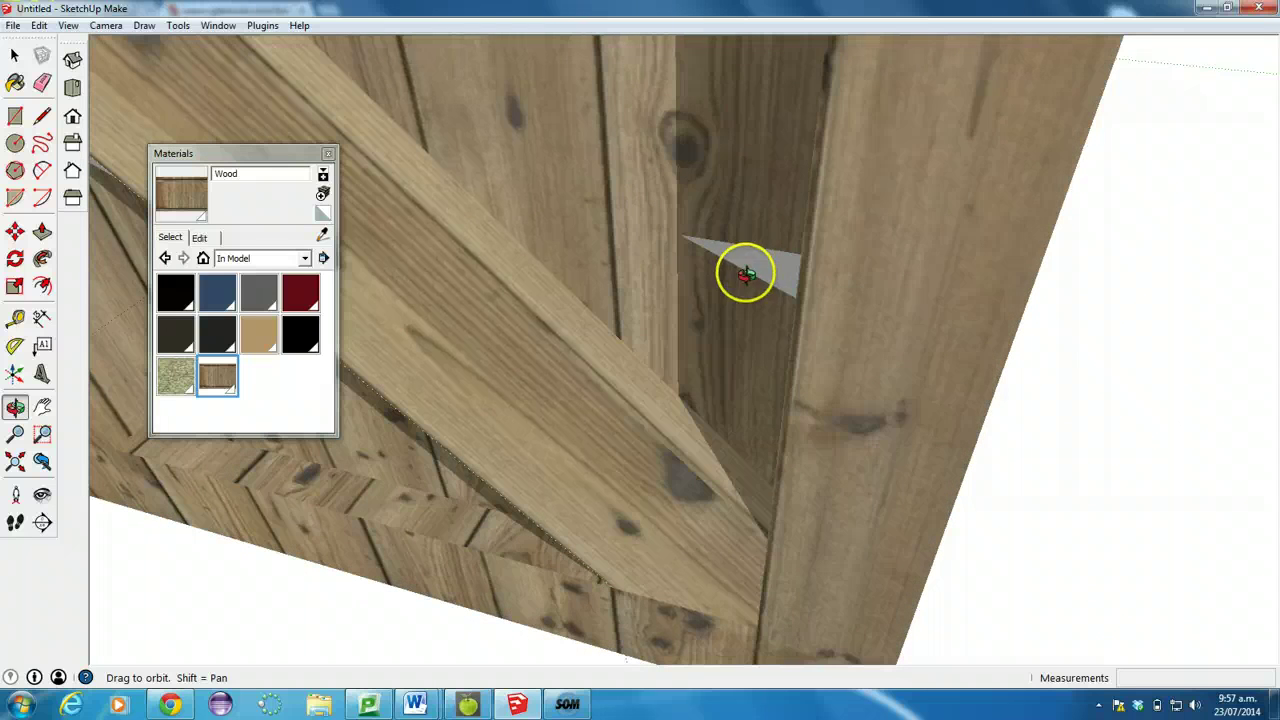
click(15, 55)
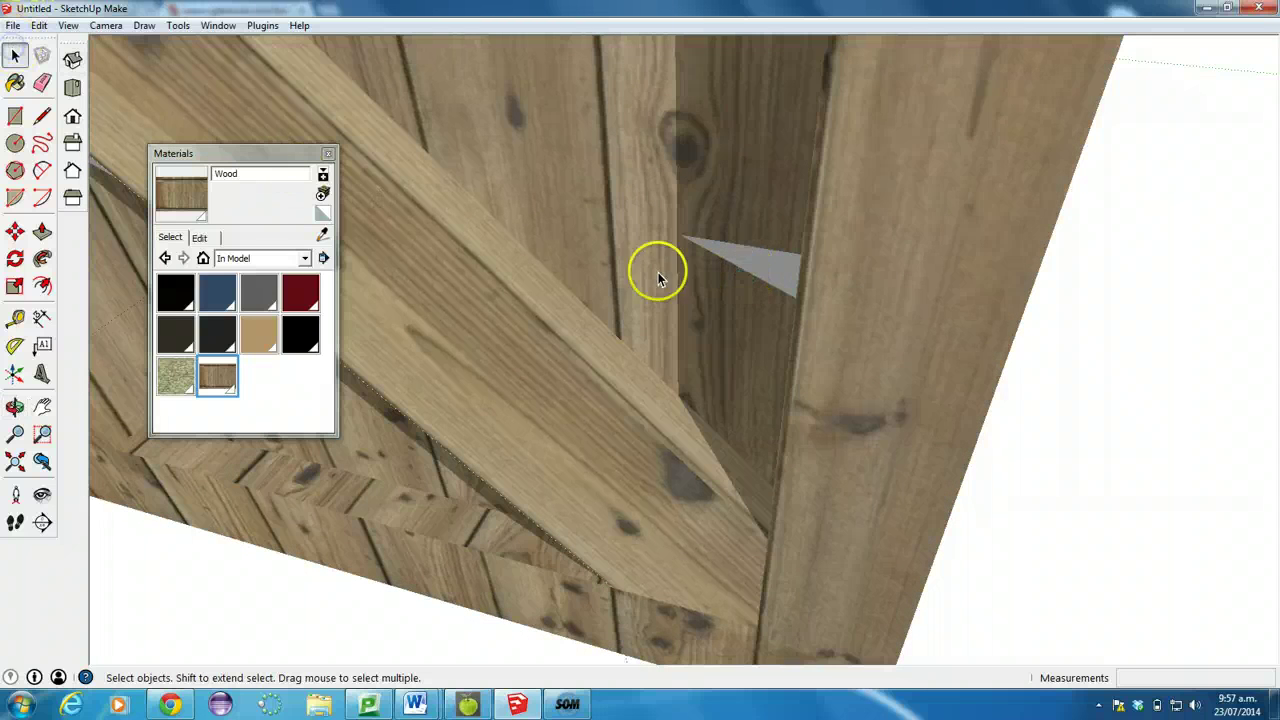
click(767, 263)
triple_click(761, 263)
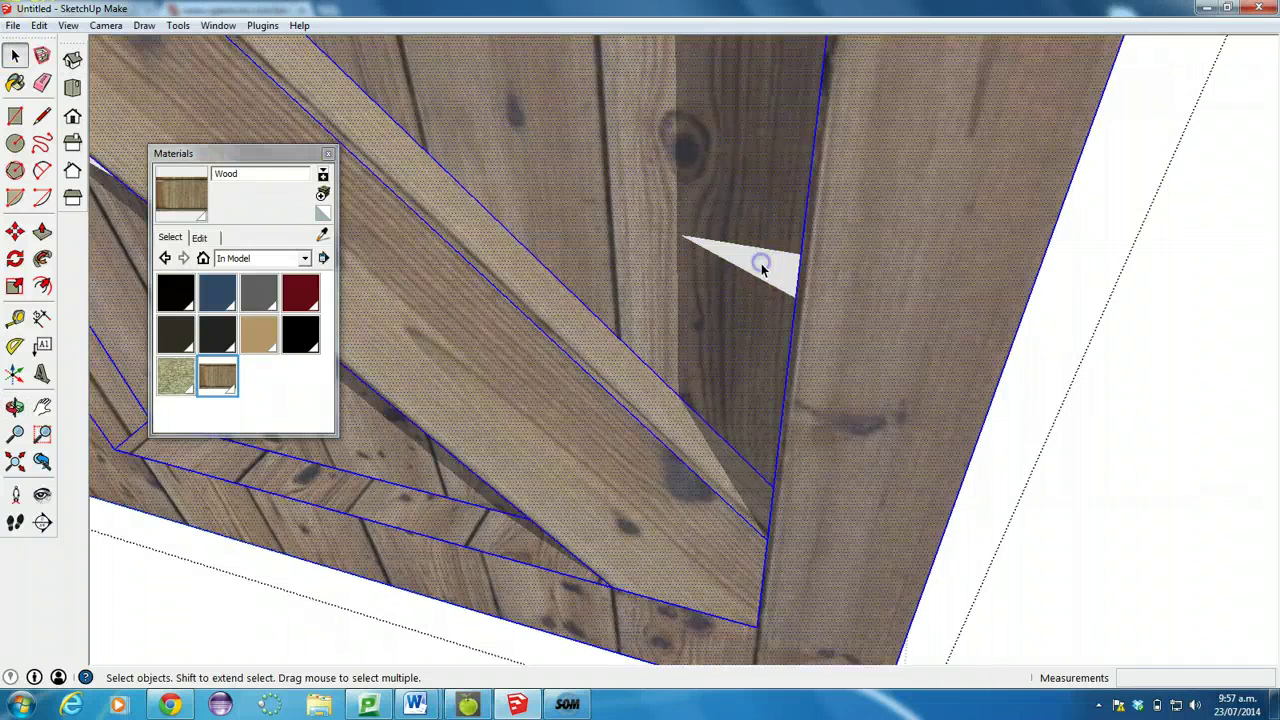
scroll(763, 265, down, 3)
scroll(765, 270, up, 3)
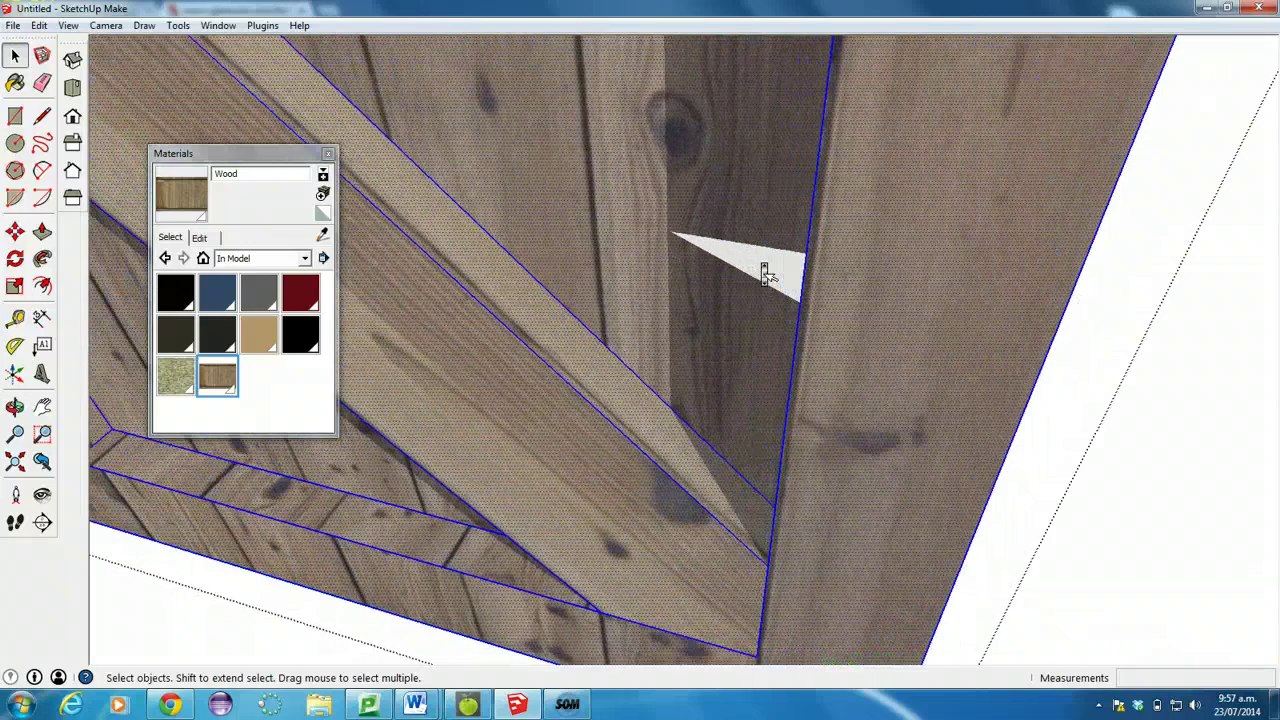
click(762, 270)
click(558, 389)
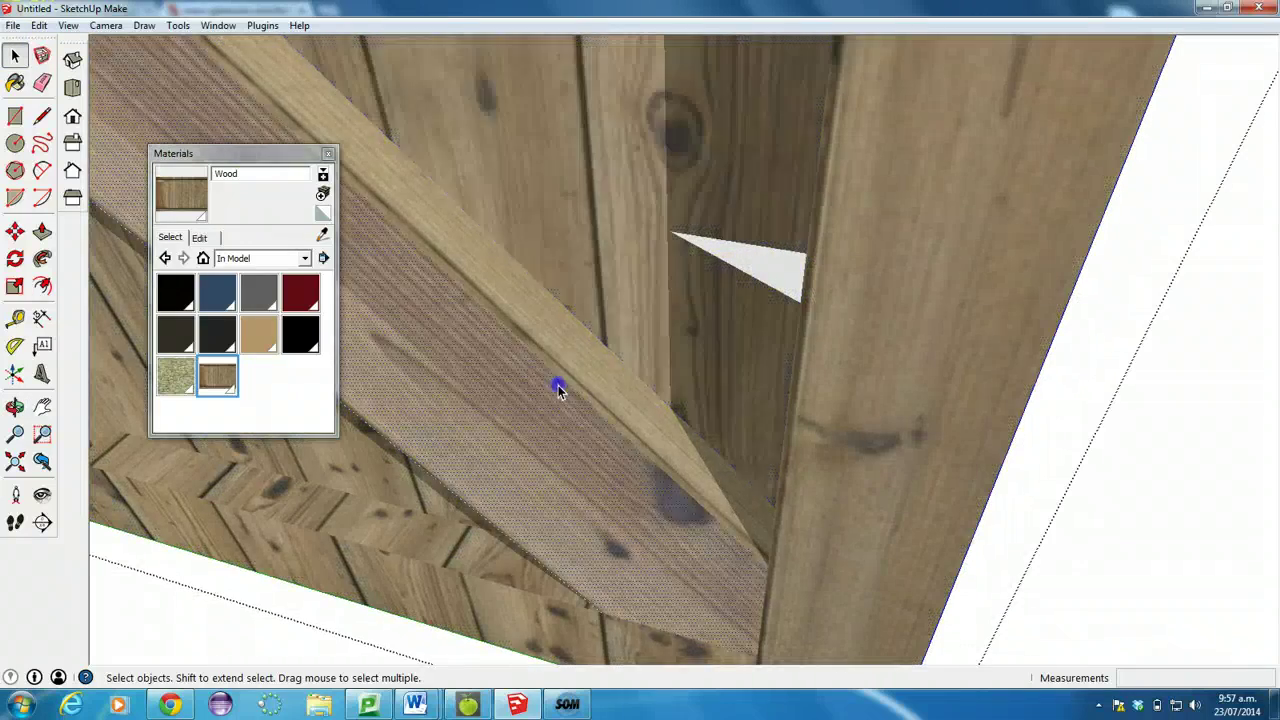
click(720, 291)
scroll(719, 292, down, 5)
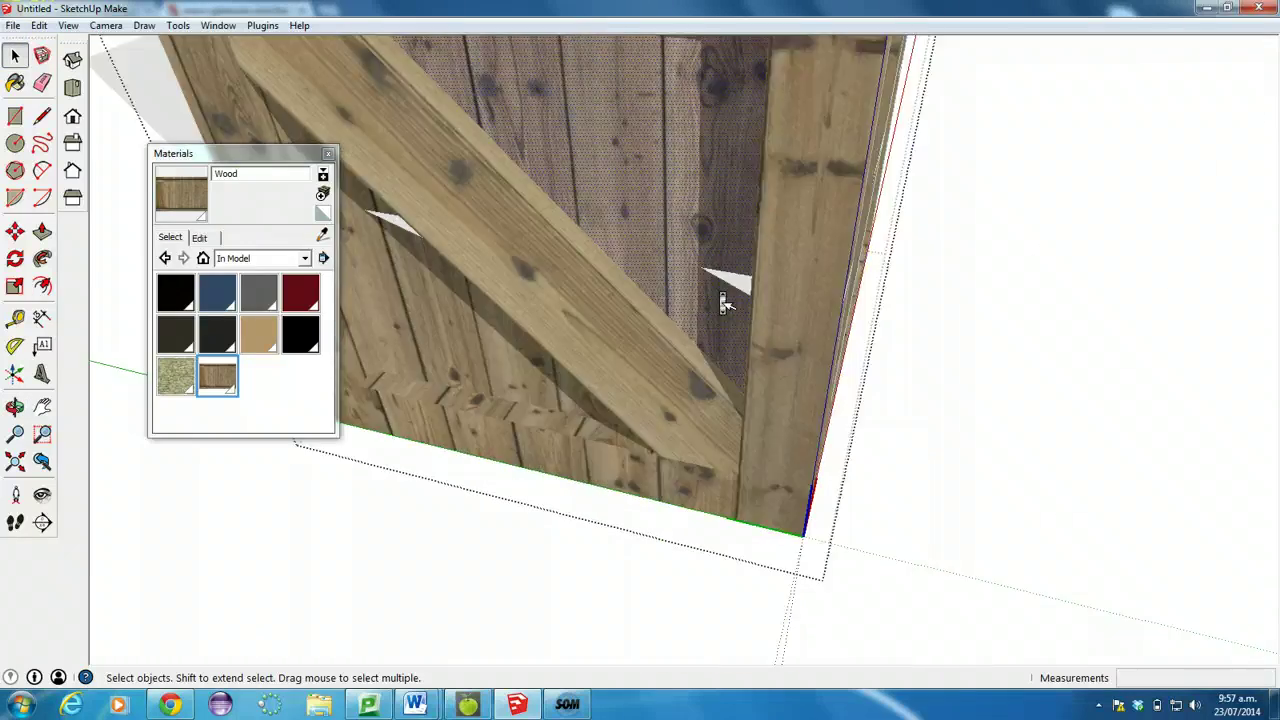
scroll(722, 258, up, 3)
scroll(722, 252, down, 3)
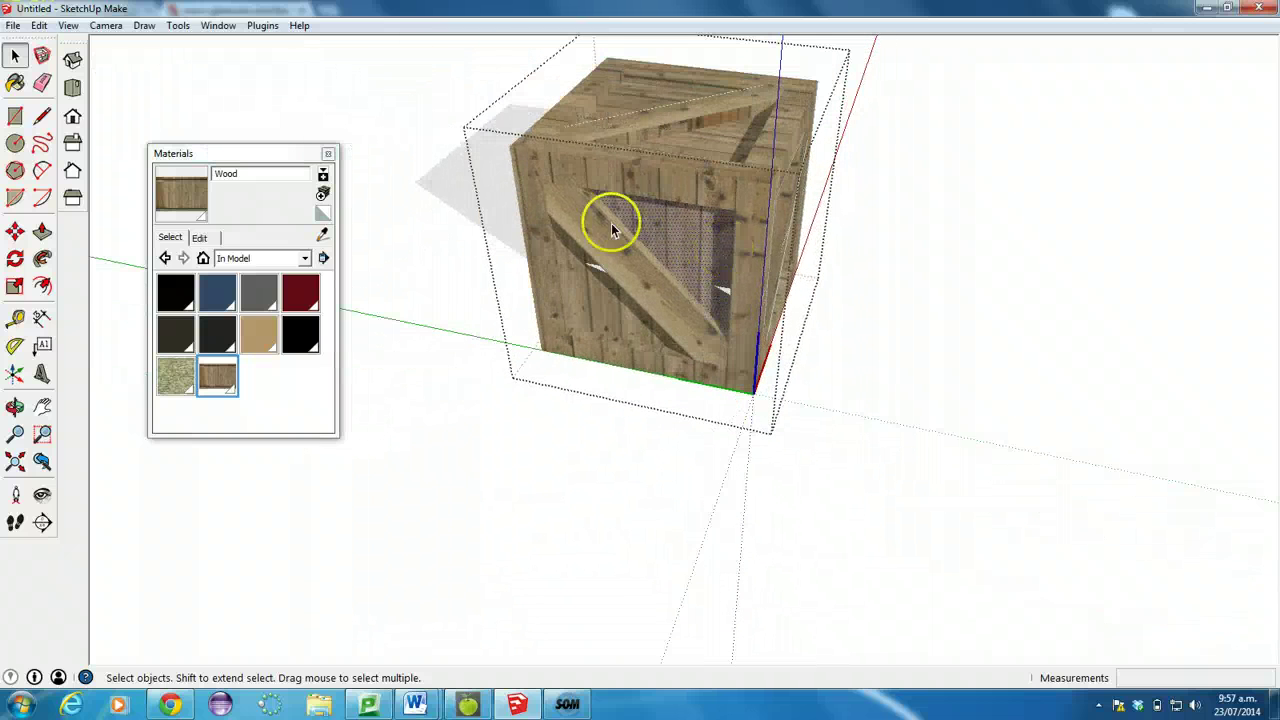
click(15, 407)
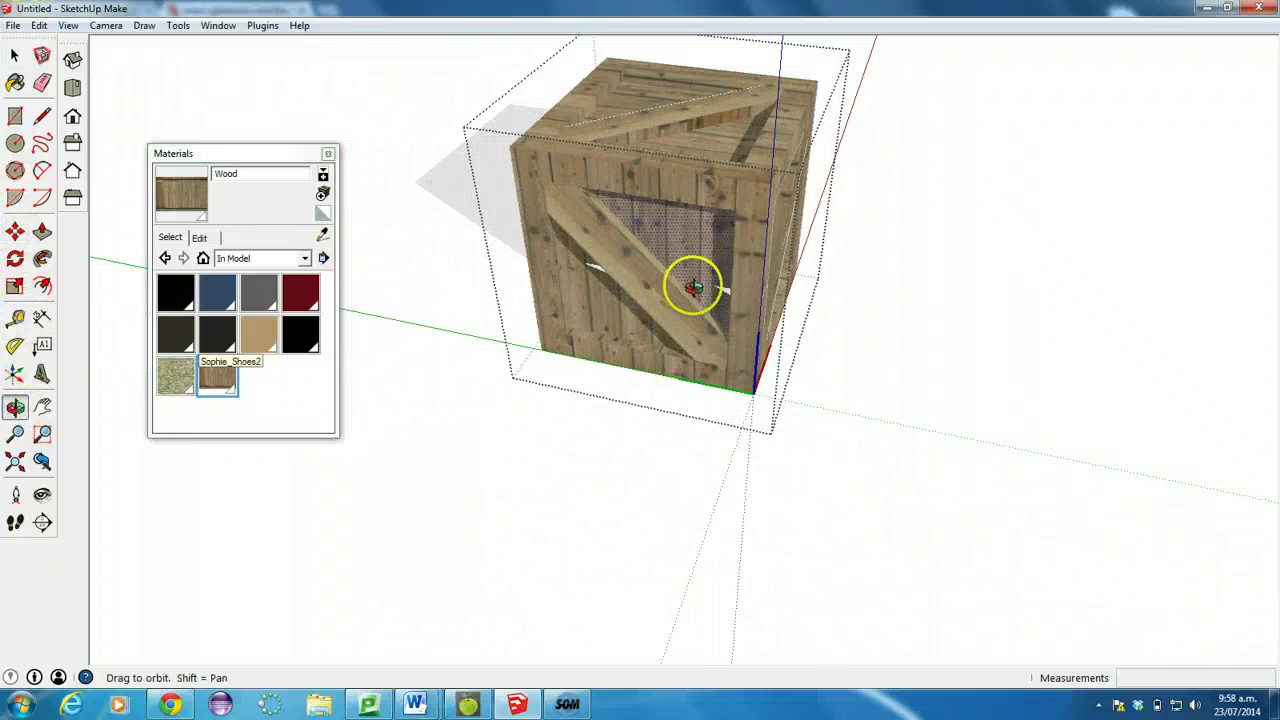
drag(700, 286, 540, 331)
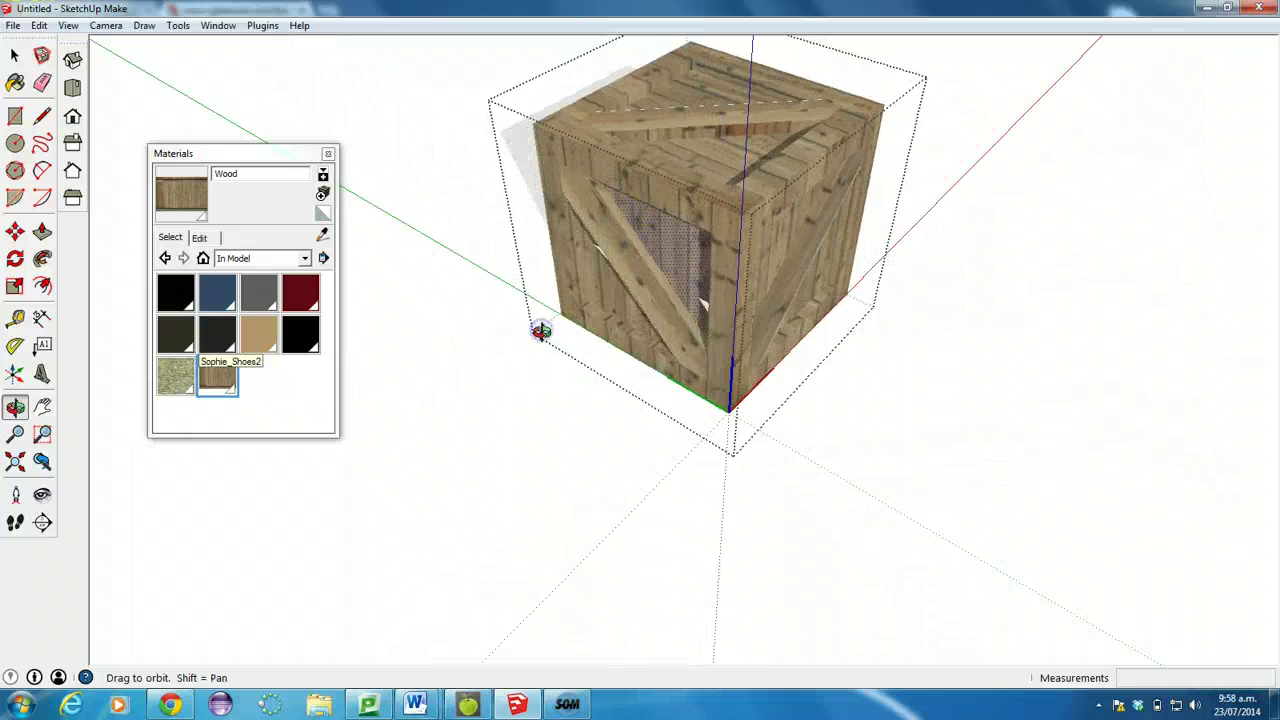
click(16, 58)
click(366, 189)
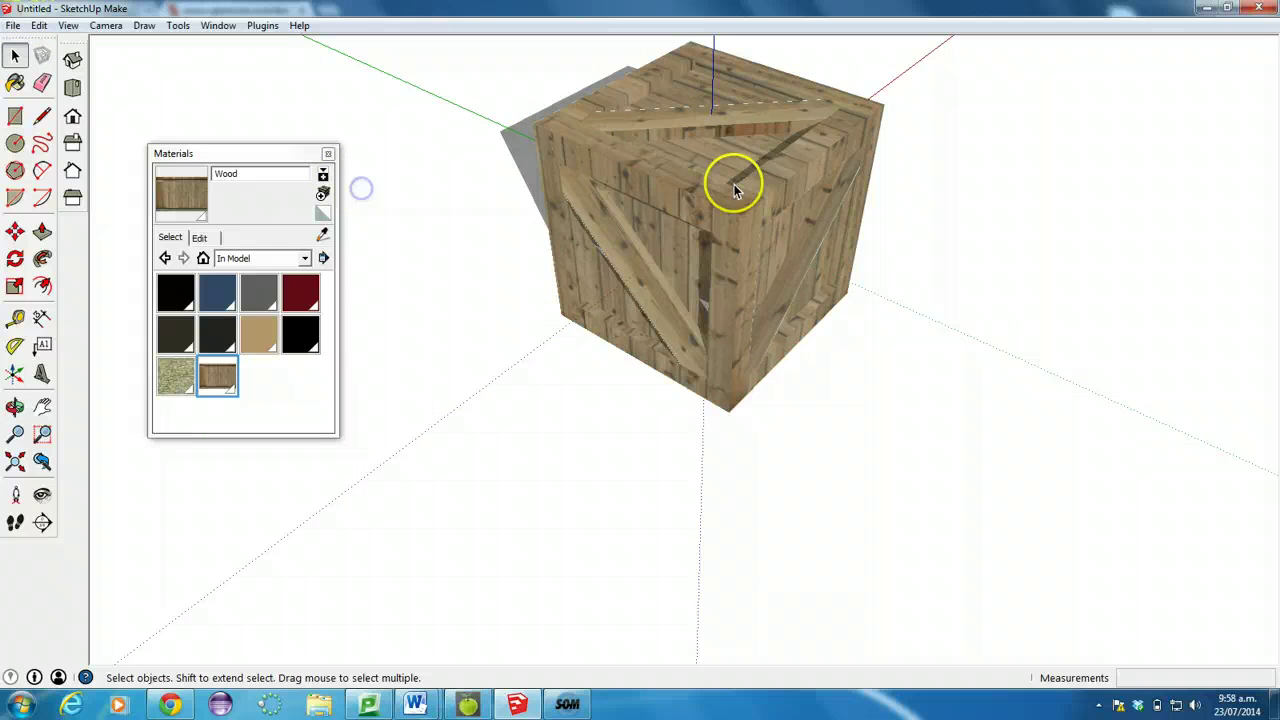
Move the whole crate to the origin with the Plugins > Center on Origin command, then deselect it.
click(733, 197)
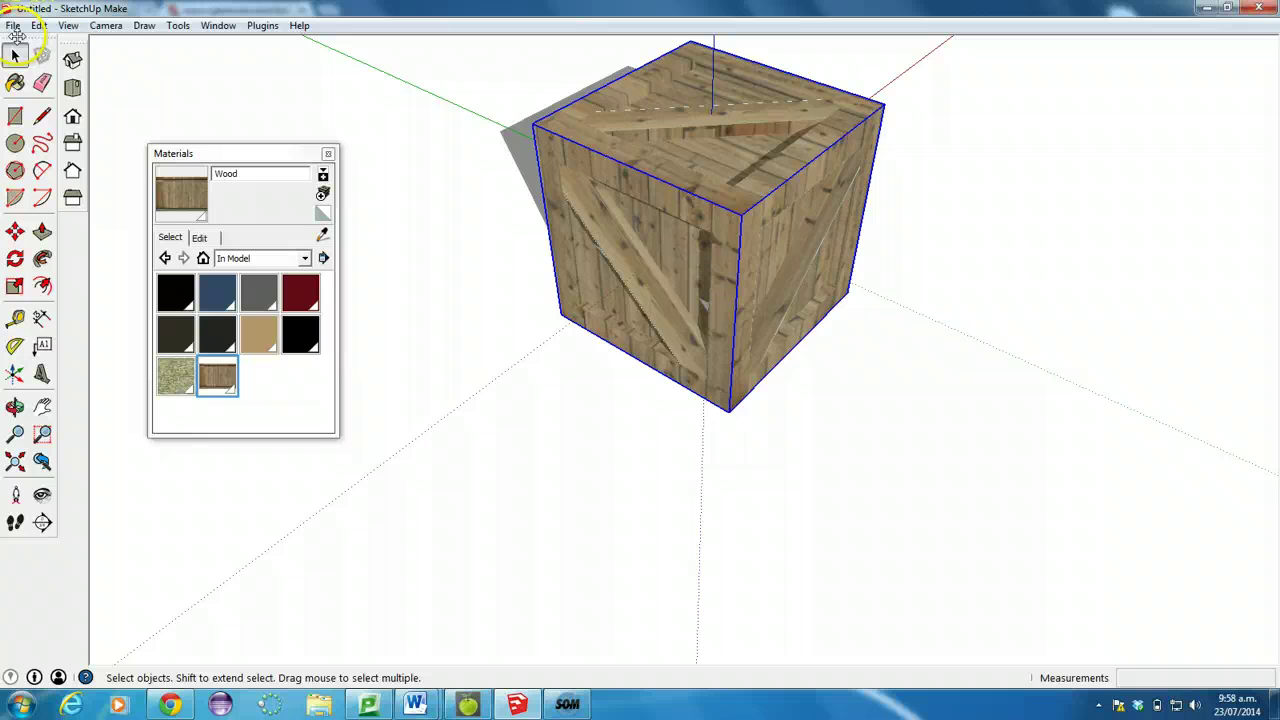
click(262, 25)
mouse_move(280, 47)
click(432, 65)
click(397, 115)
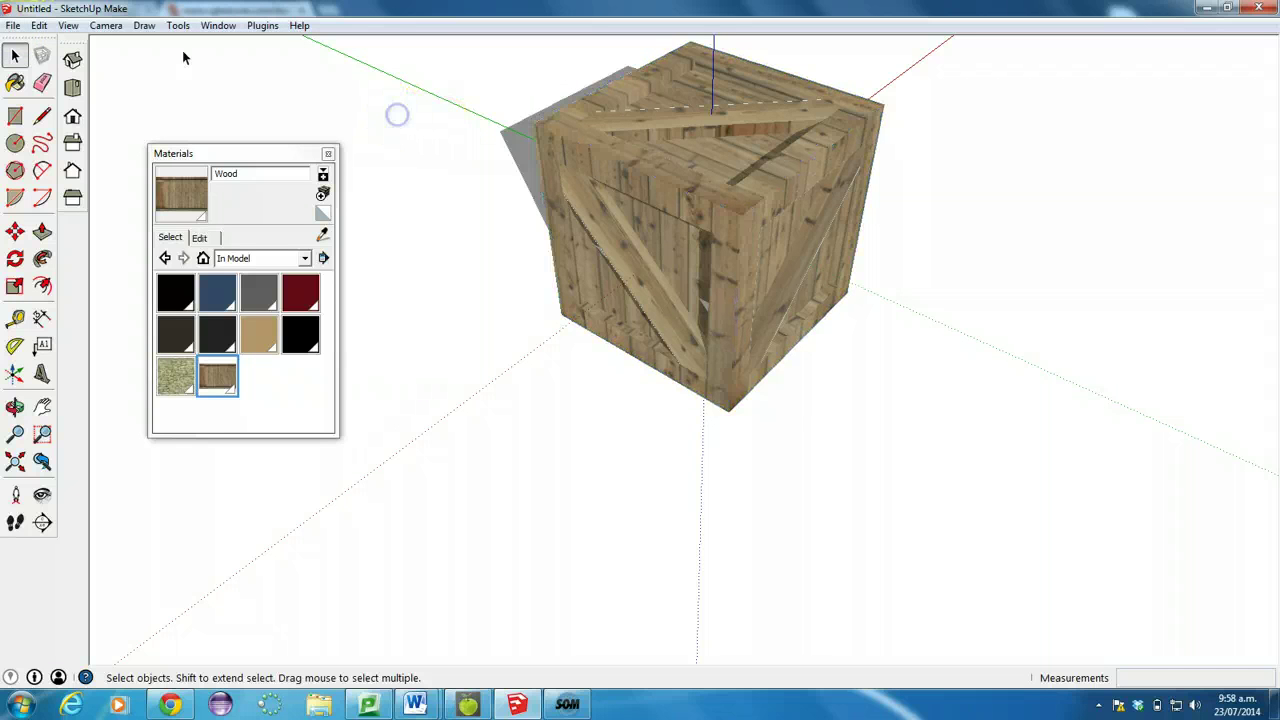
Export the crate as a COLLADA 3D model named CrateBox, confirming the export options.
click(12, 25)
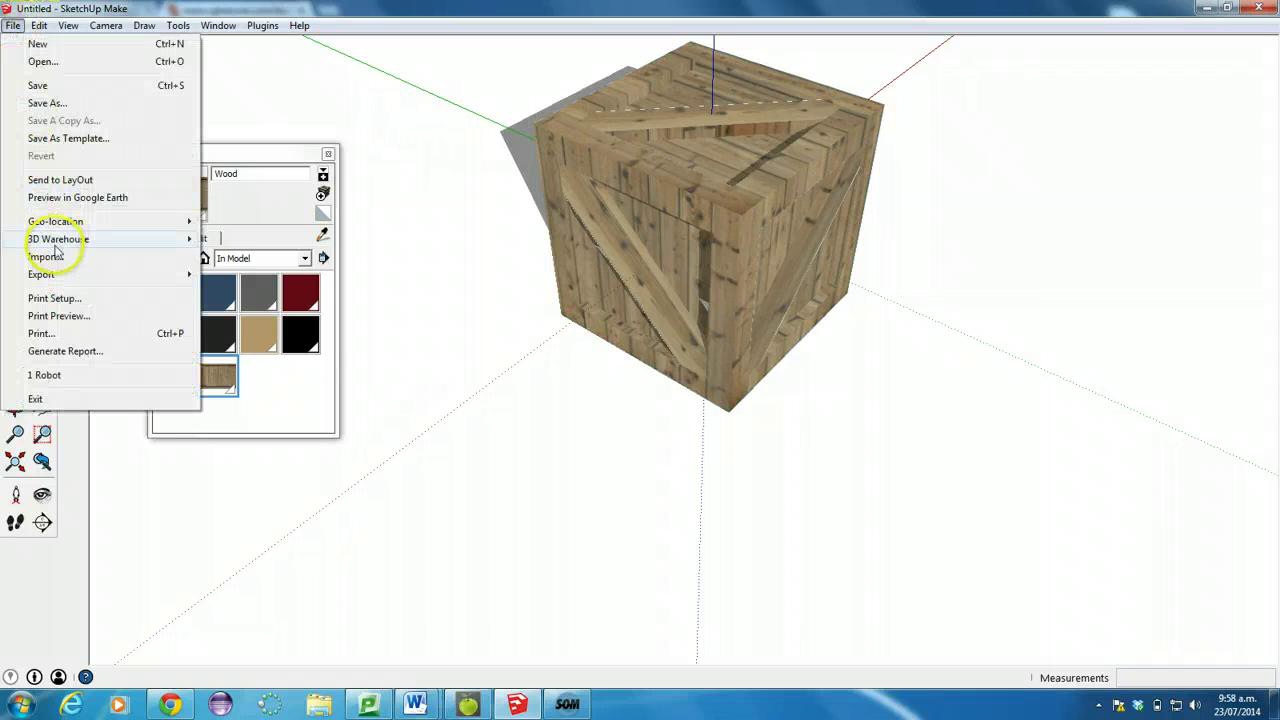
mouse_move(54, 277)
click(247, 274)
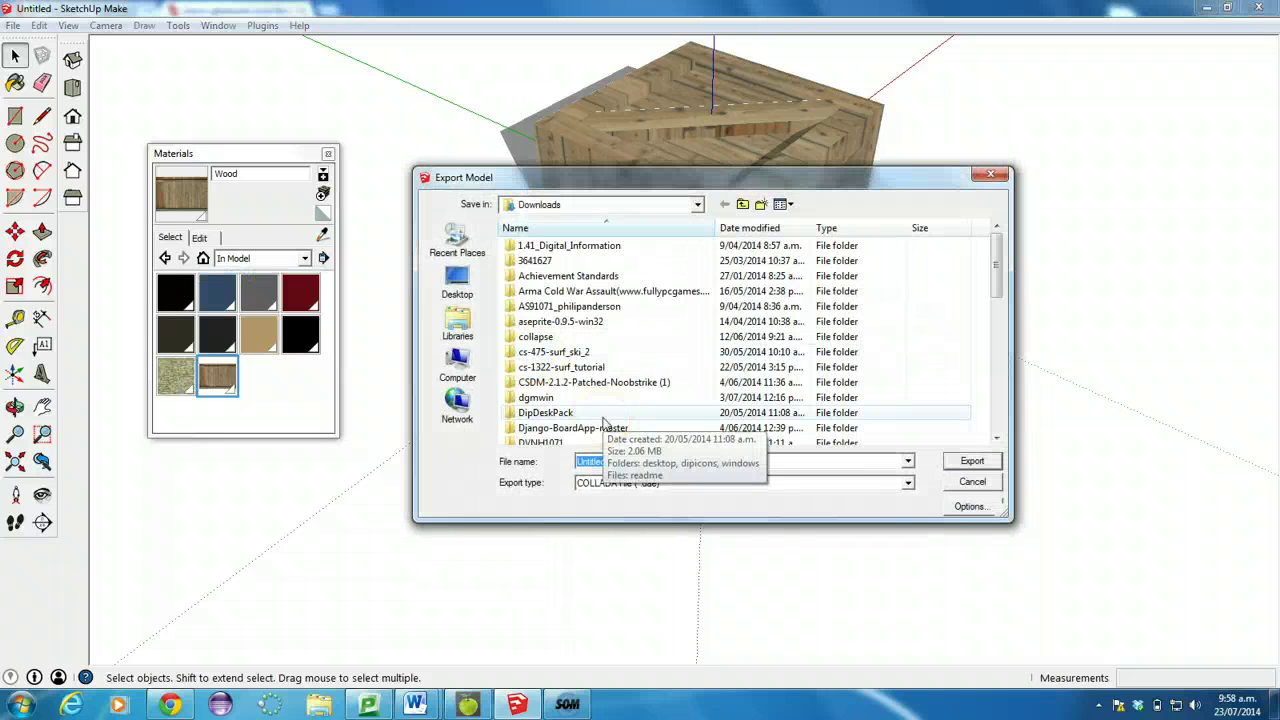
text(CrateBox)
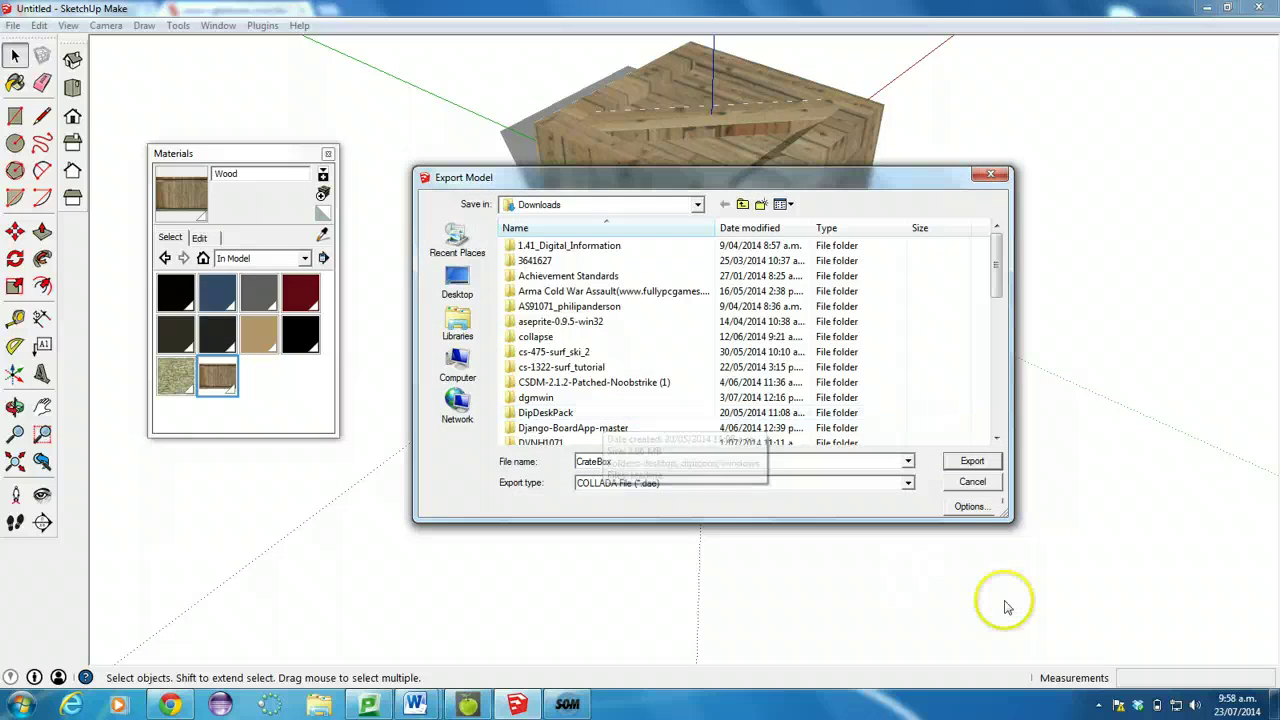
click(967, 506)
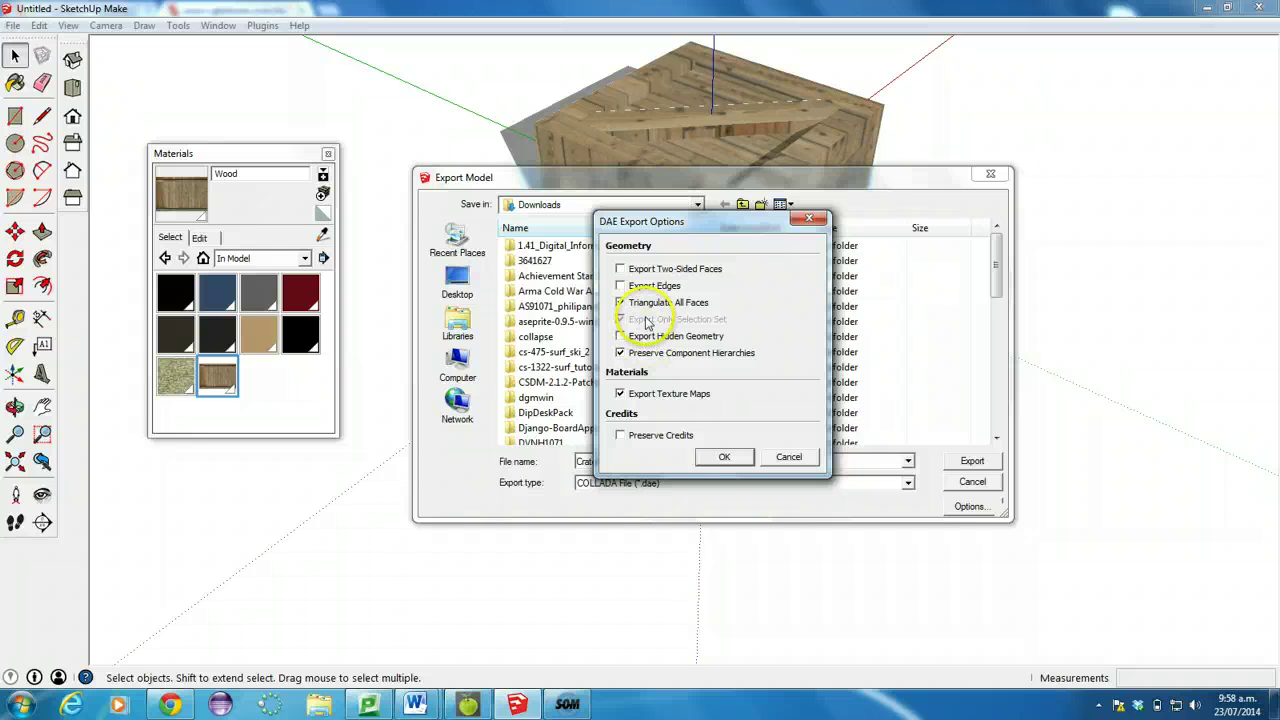
click(726, 457)
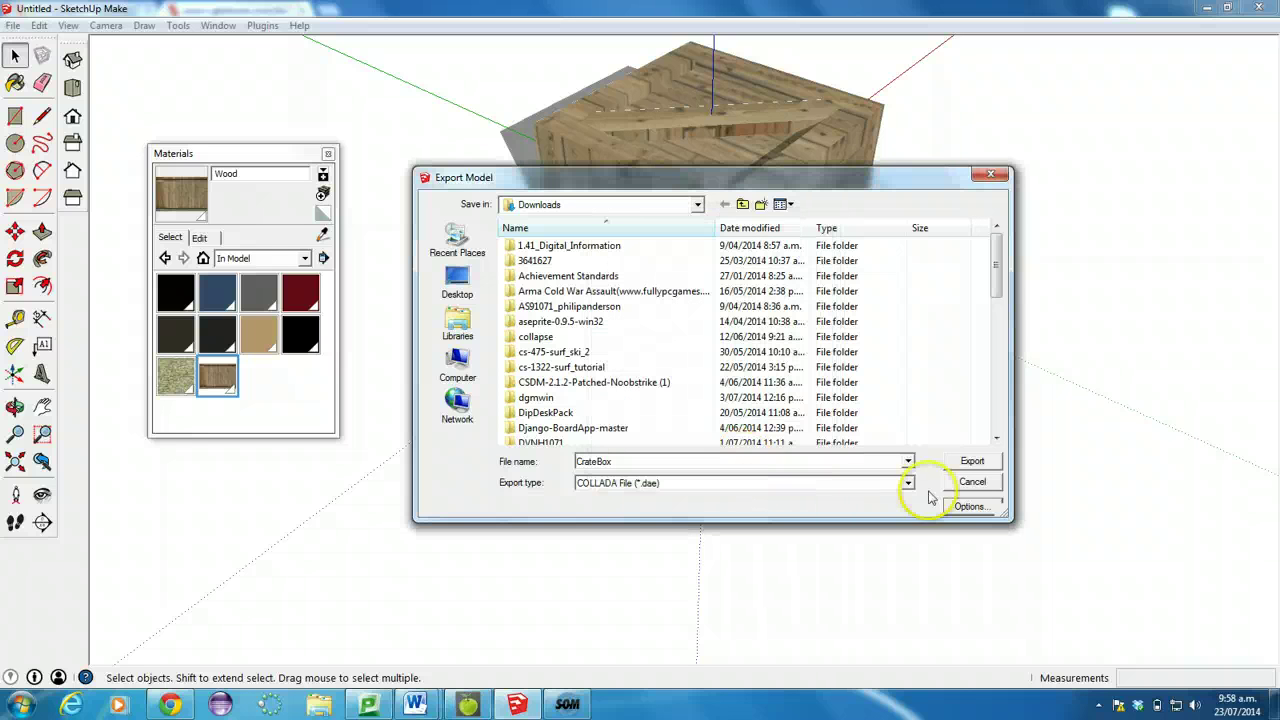
click(966, 462)
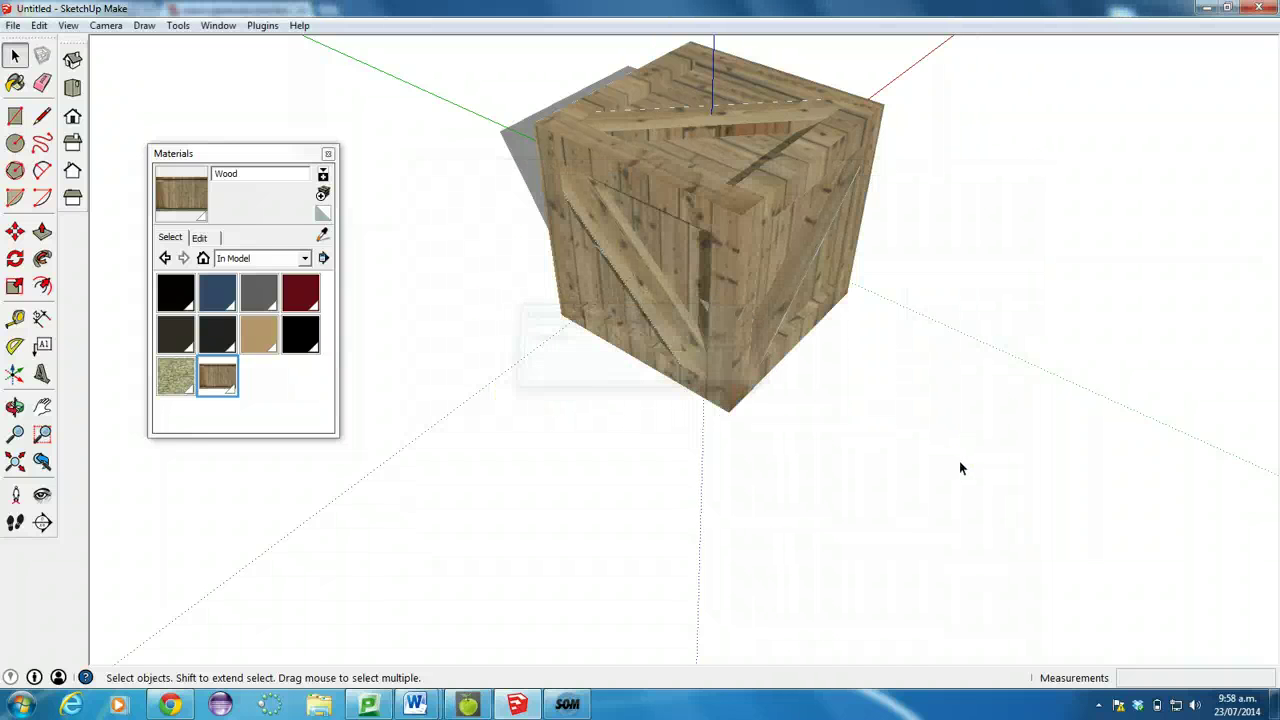